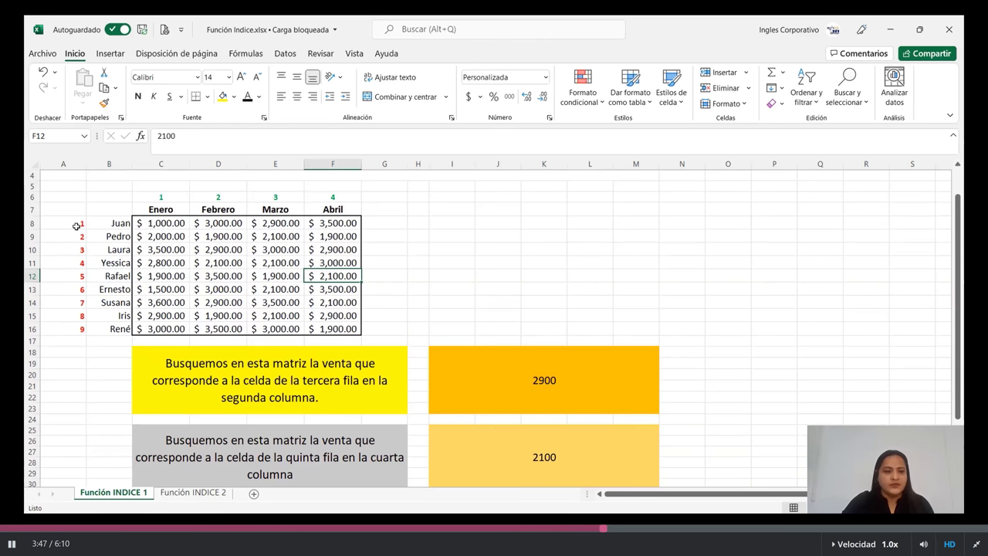
pyautogui.click(60, 332)
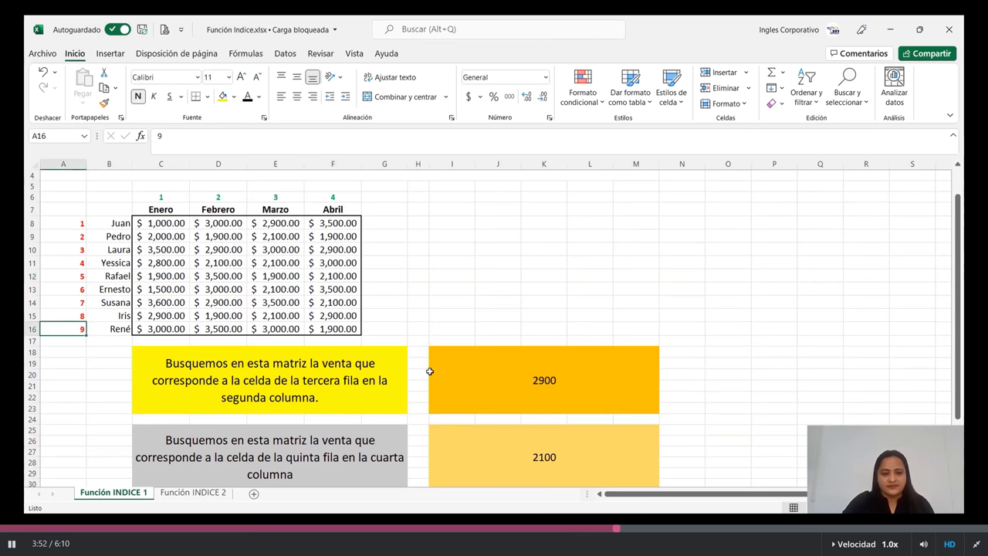
pyautogui.scroll(-1, 430, 371)
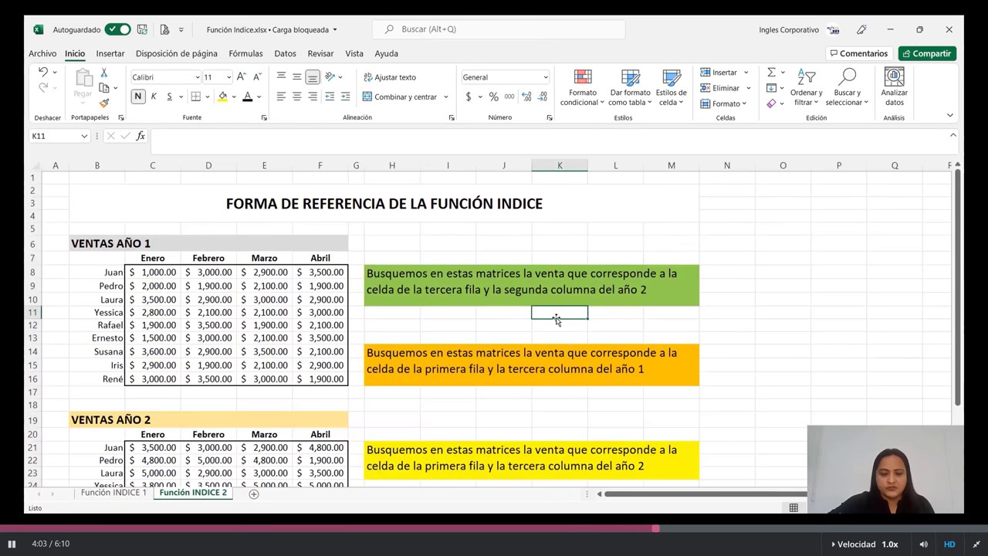
# - Start an INDICE formula in cell K11 of the Función INDICE 2 sheet, using the year 1 sales range C8:F16
pyautogui.write('=')
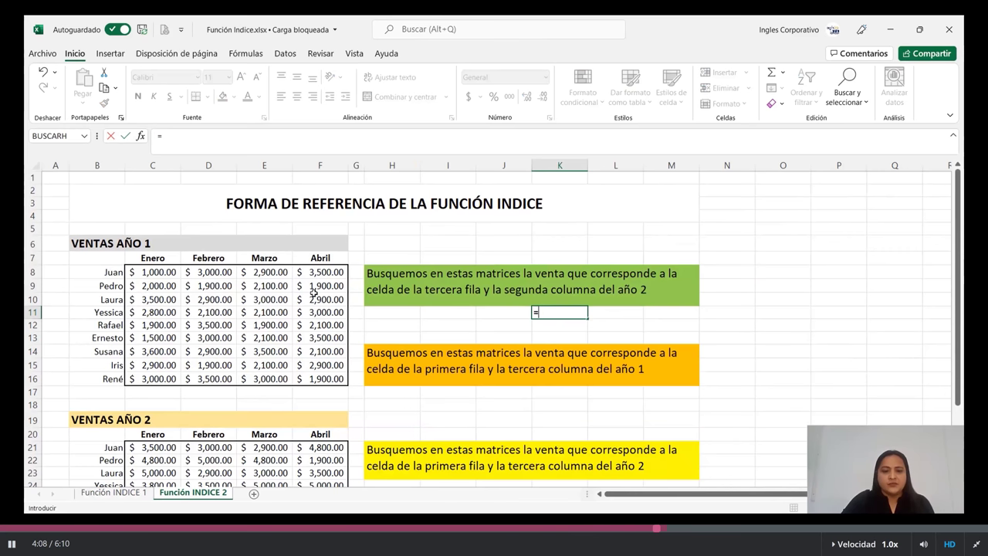
pyautogui.scroll(-2, 231, 303)
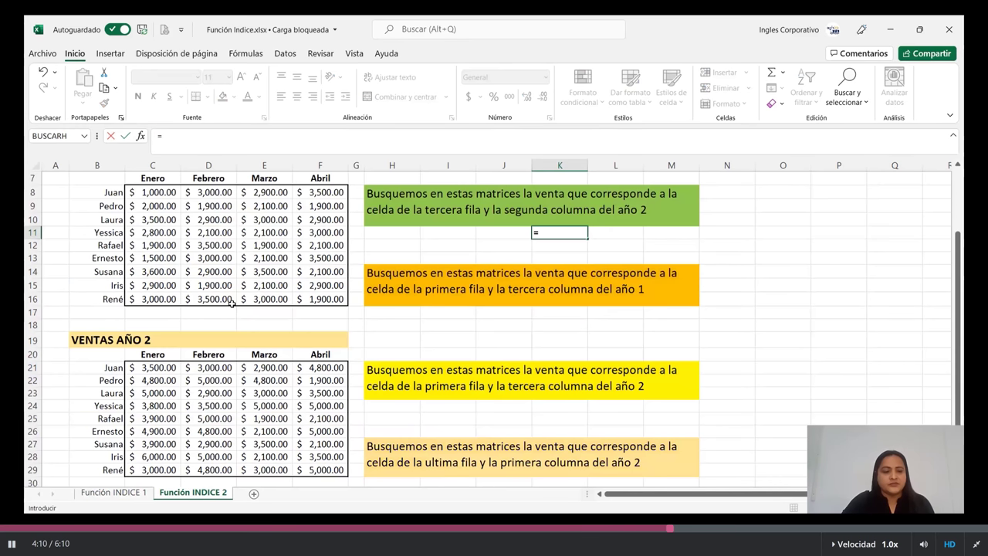
pyautogui.scroll(2, 231, 303)
pyautogui.write('indi')
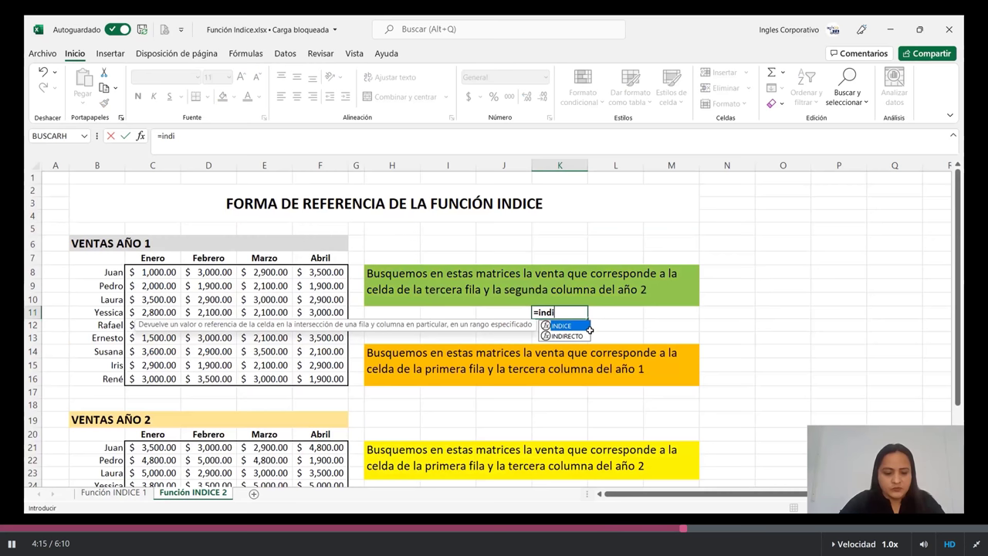
pyautogui.doubleClick(588, 327)
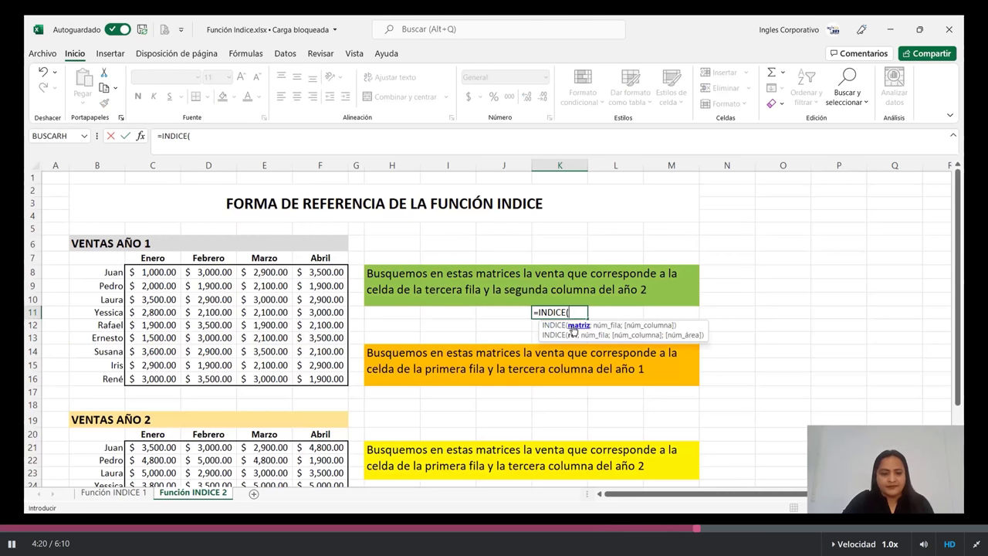
pyautogui.moveTo(155, 271); pyautogui.dragTo(290, 381)
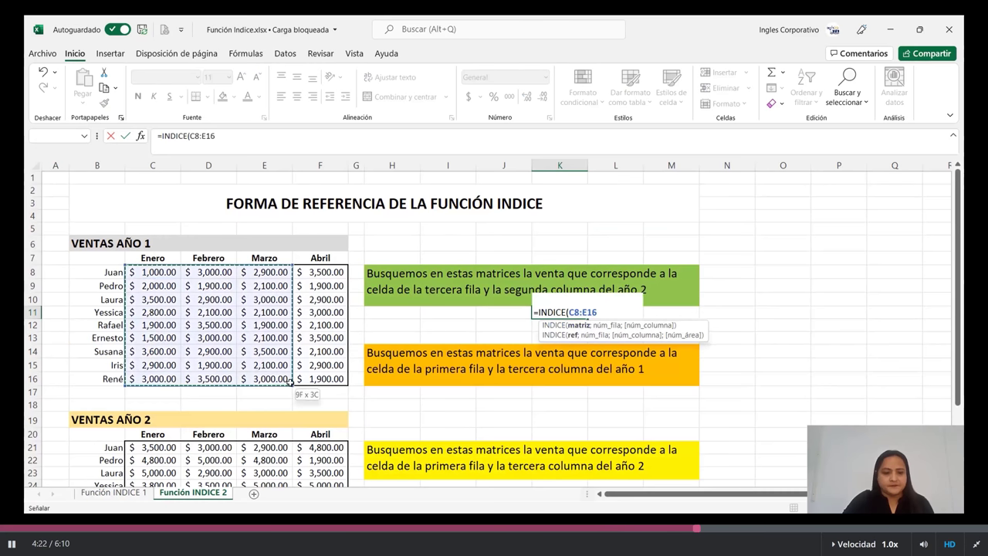
pyautogui.moveTo(290, 381); pyautogui.dragTo(321, 378)
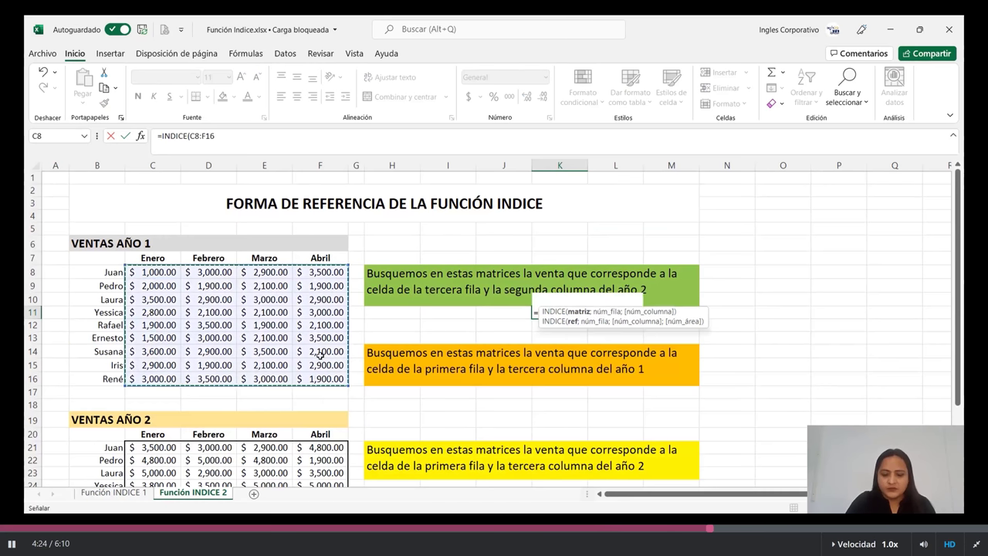
# - Add the year 2 sales range C21:F29 to the formula and enclose both ranges in parentheses as the reference argument
pyautogui.write(';')
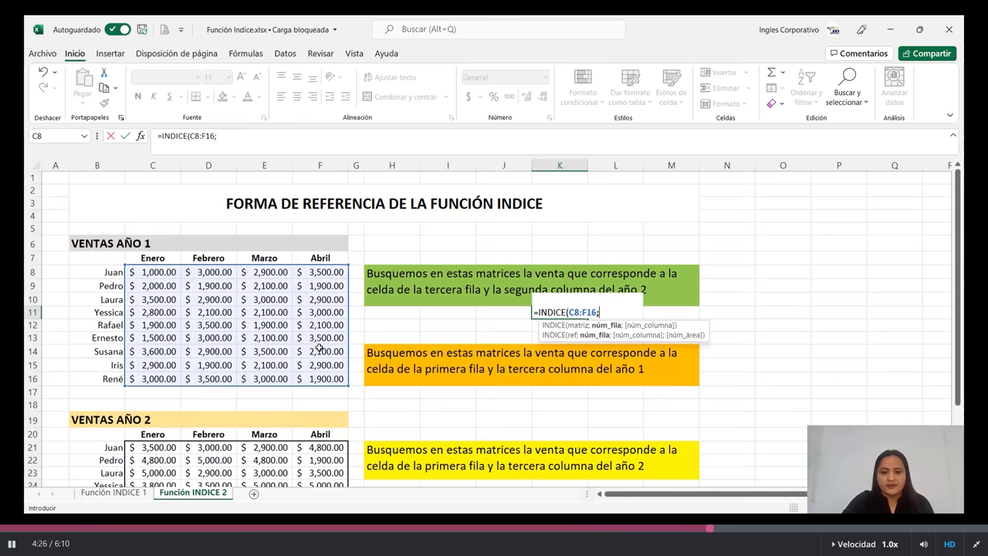
pyautogui.scroll(-1, 318, 347)
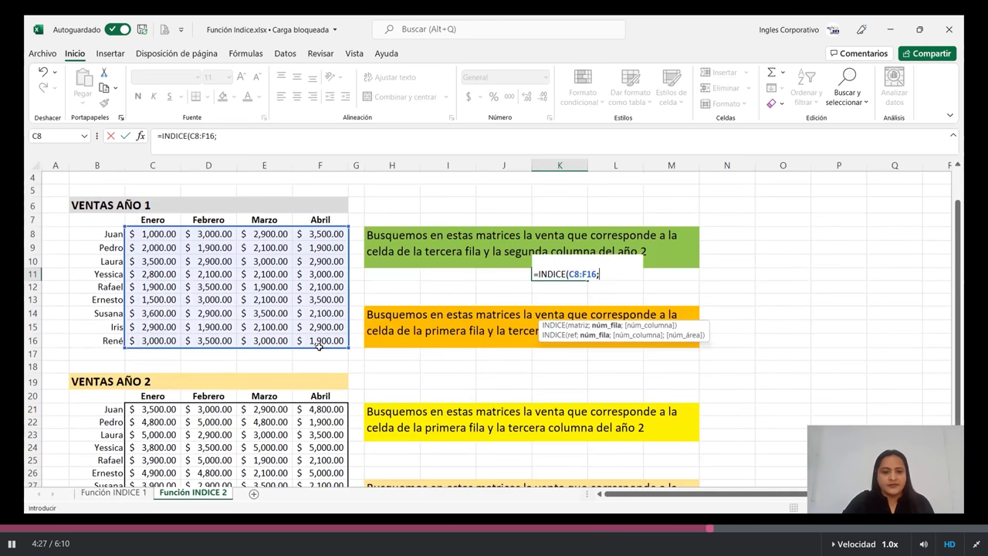
pyautogui.scroll(-2, 319, 347)
pyautogui.moveTo(152, 325); pyautogui.dragTo(320, 428)
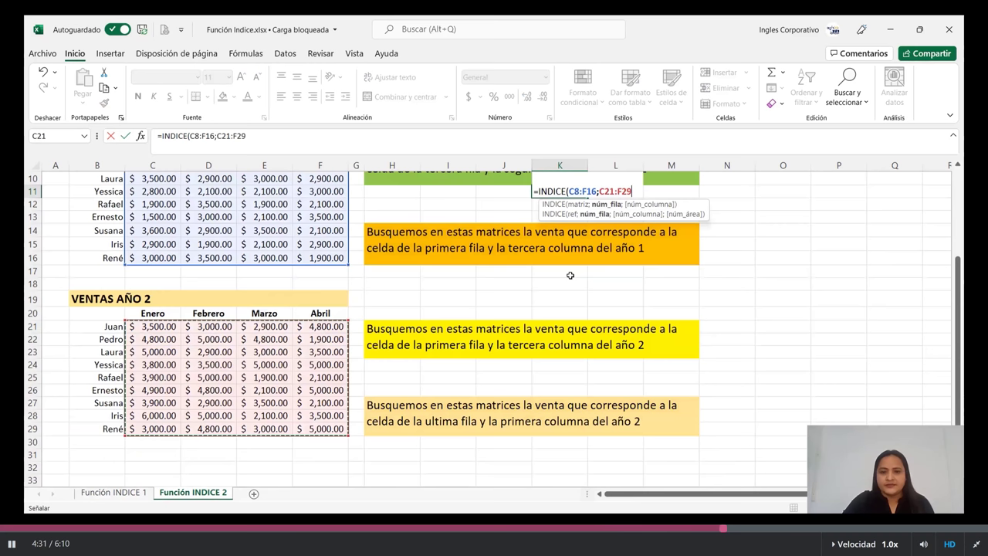
pyautogui.click(567, 190)
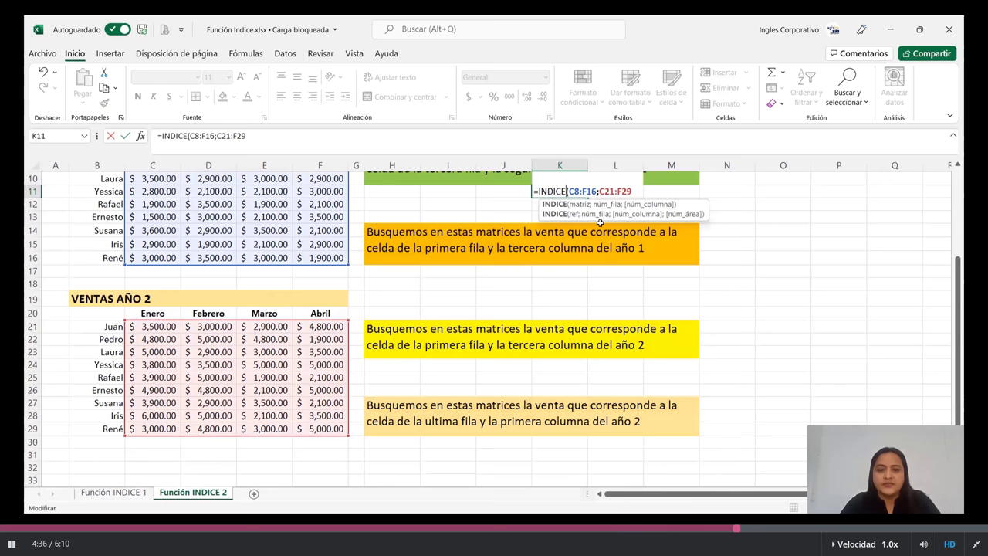
pyautogui.write('(')
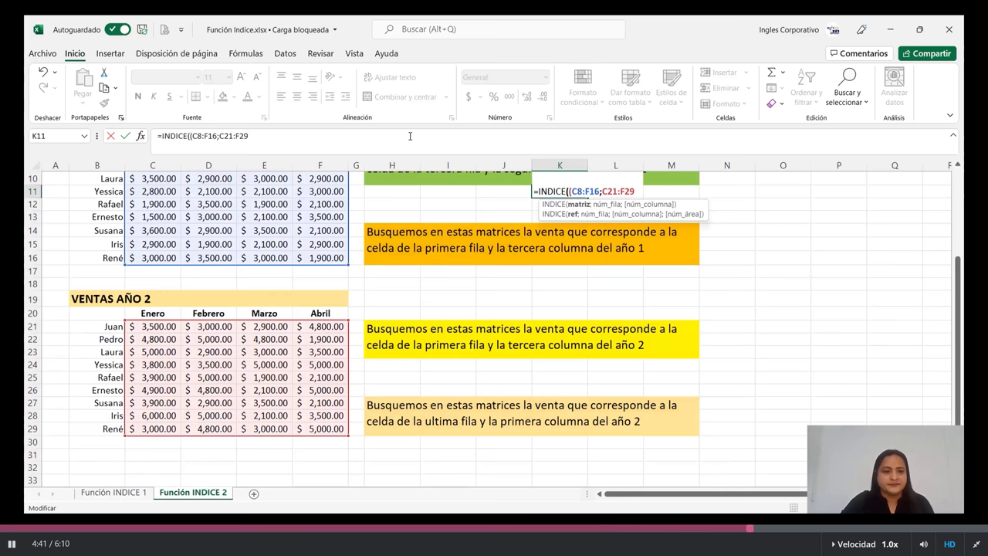
pyautogui.click(337, 133)
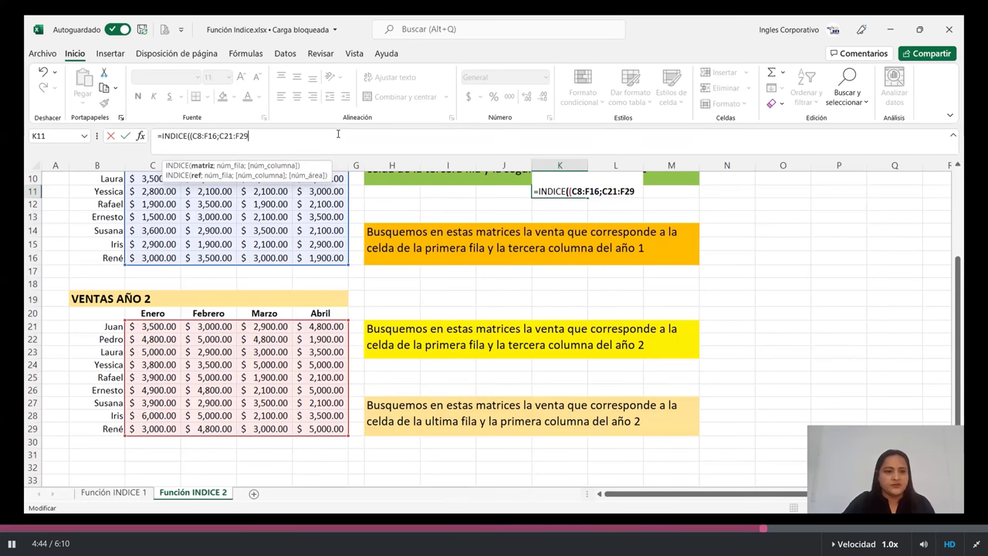
pyautogui.write(');')
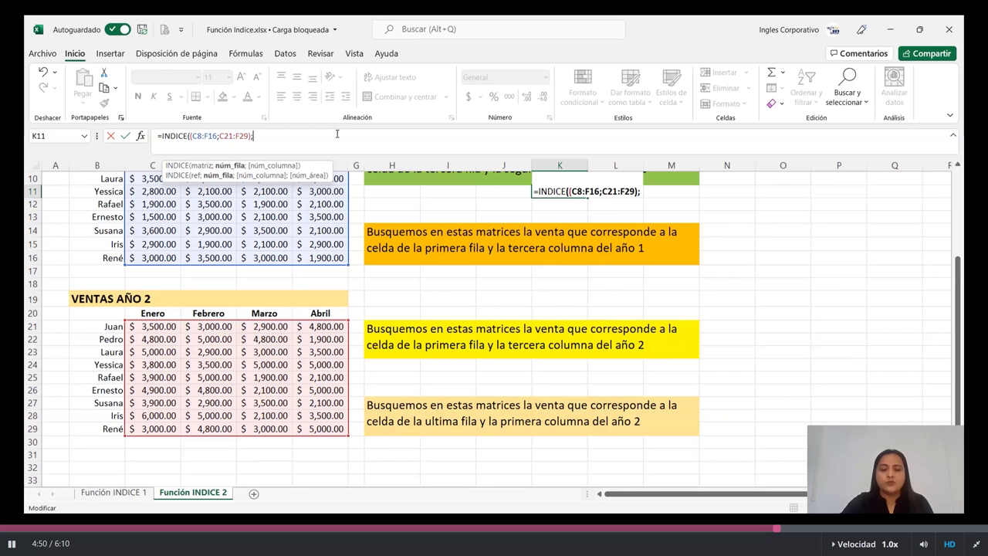
# - Complete the INDICE formula in K11 with row 3, column 2 and area number 2
pyautogui.scroll(3, 458, 347)
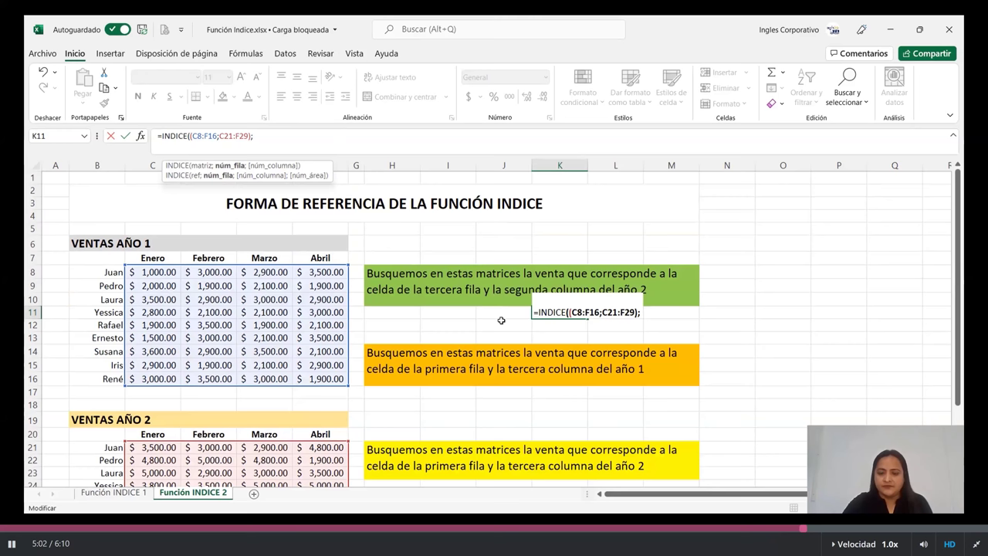
pyautogui.write('3')
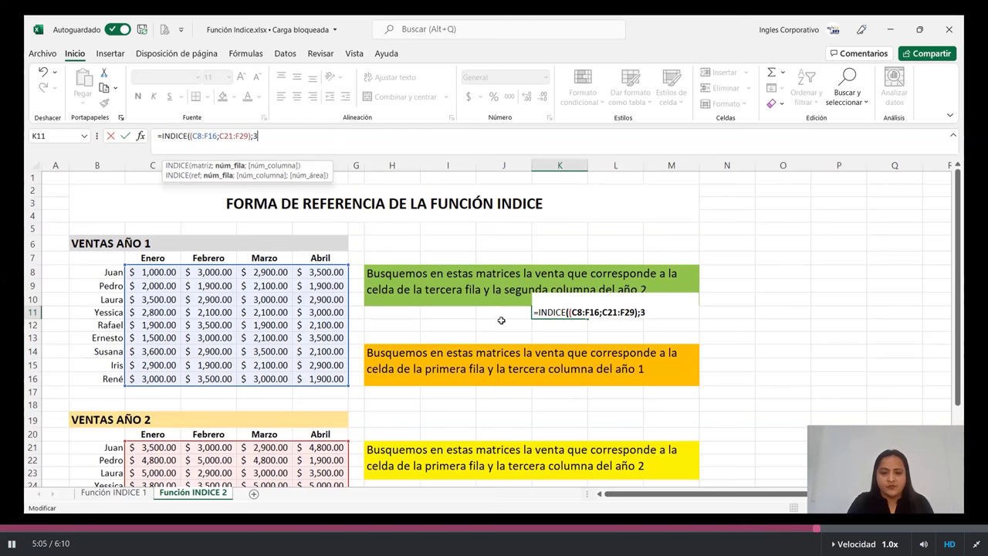
pyautogui.write(';')
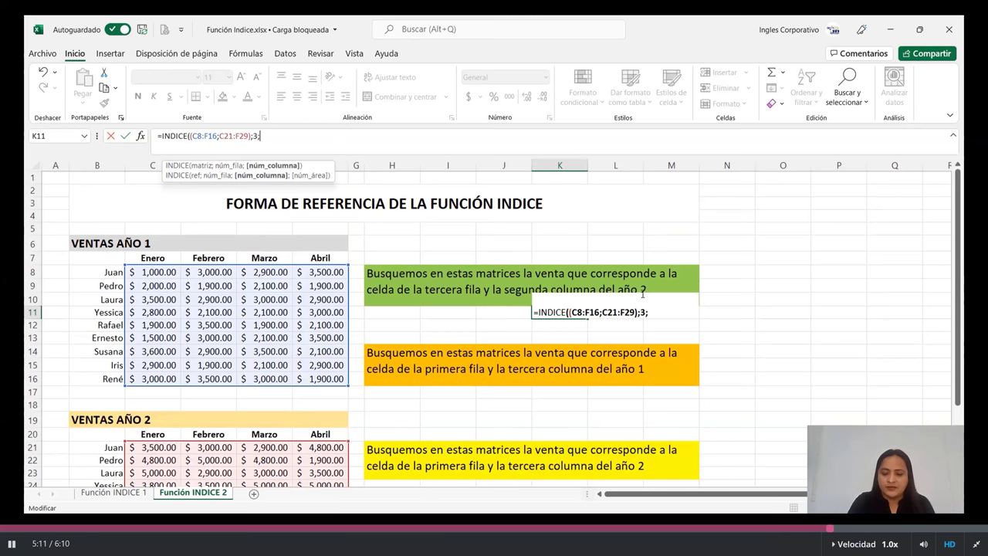
pyautogui.write('2;')
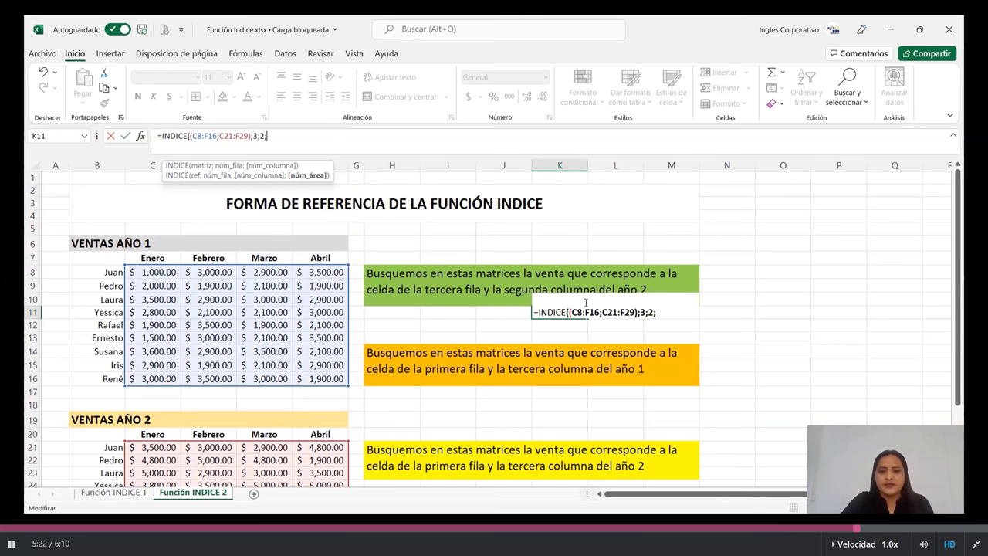
pyautogui.scroll(-1, 642, 290)
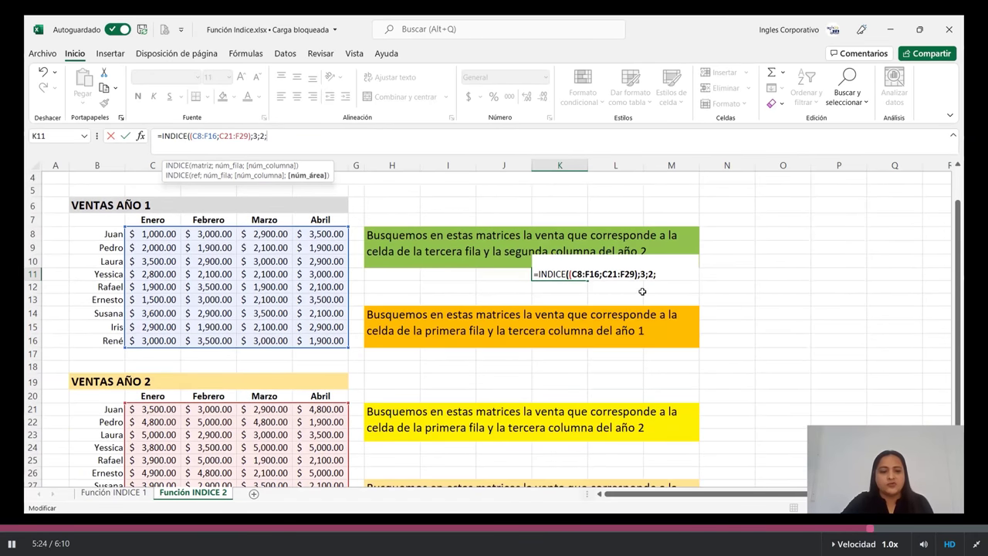
pyautogui.scroll(-1, 642, 291)
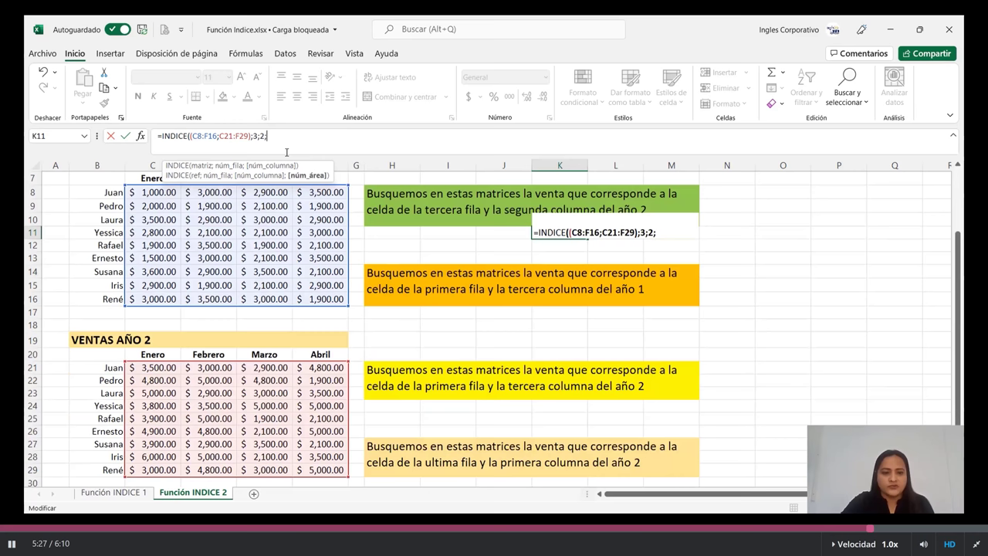
pyautogui.write('2)')
pyautogui.press('Return')
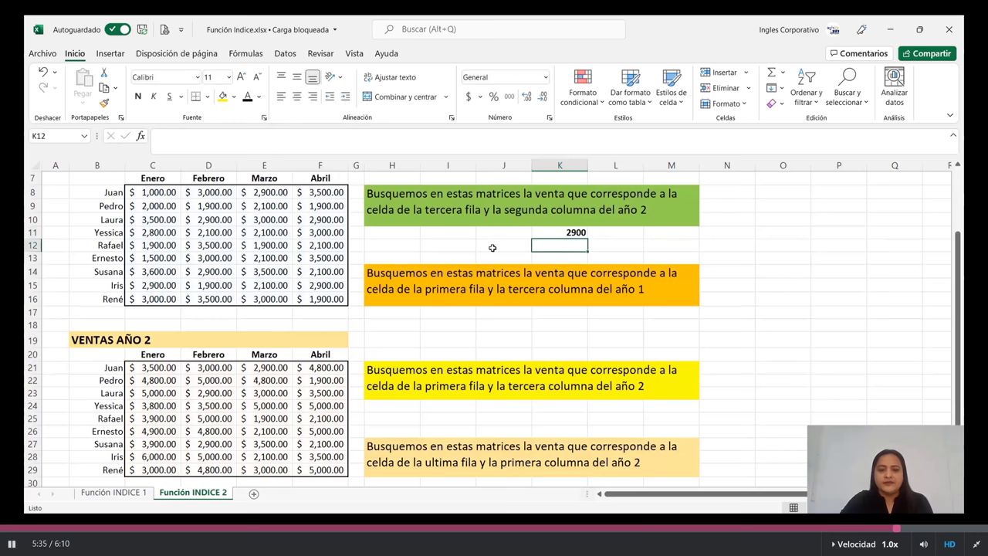
# - Color the text of the matching February sale in D23 of the year 2 table theme orange
pyautogui.click(570, 232)
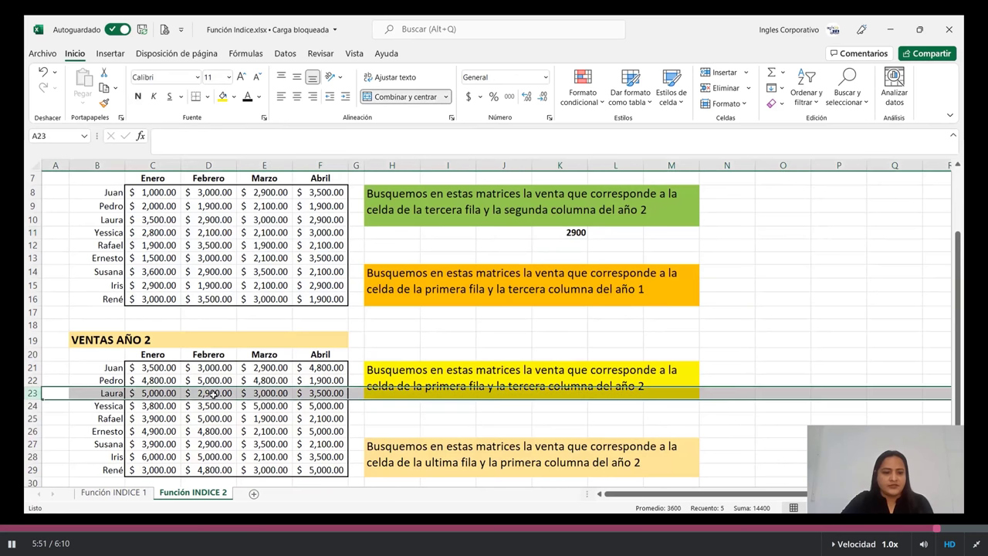
pyautogui.click(213, 392)
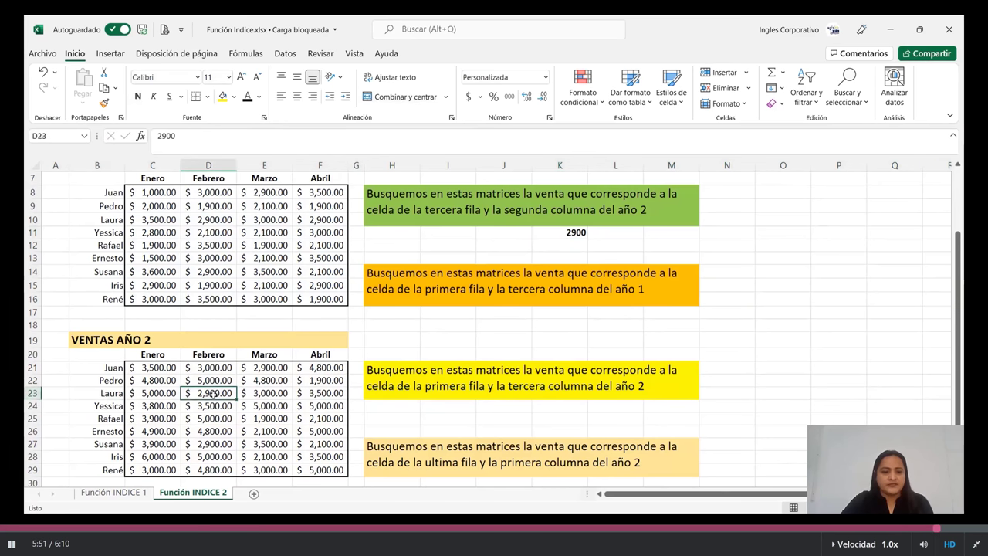
pyautogui.click(259, 97)
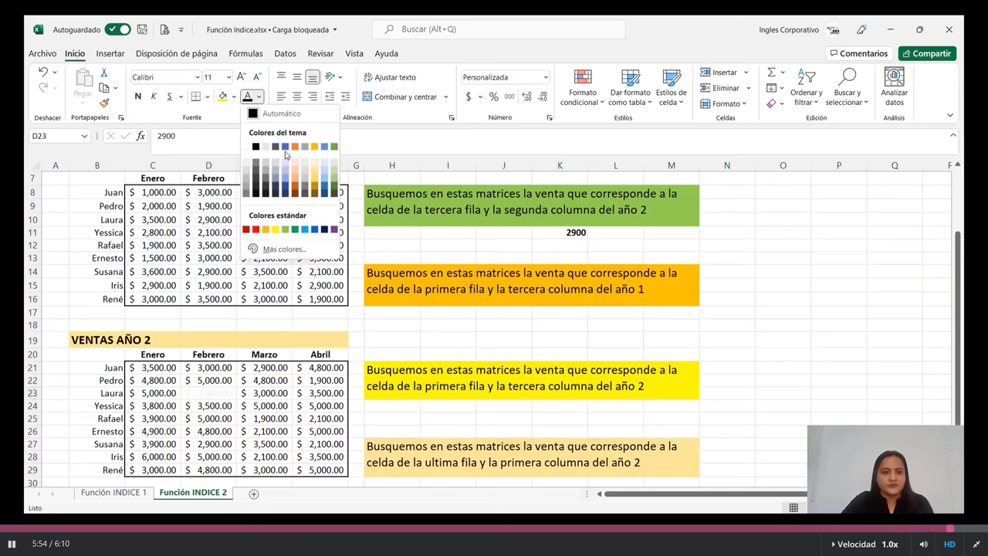
pyautogui.click(294, 147)
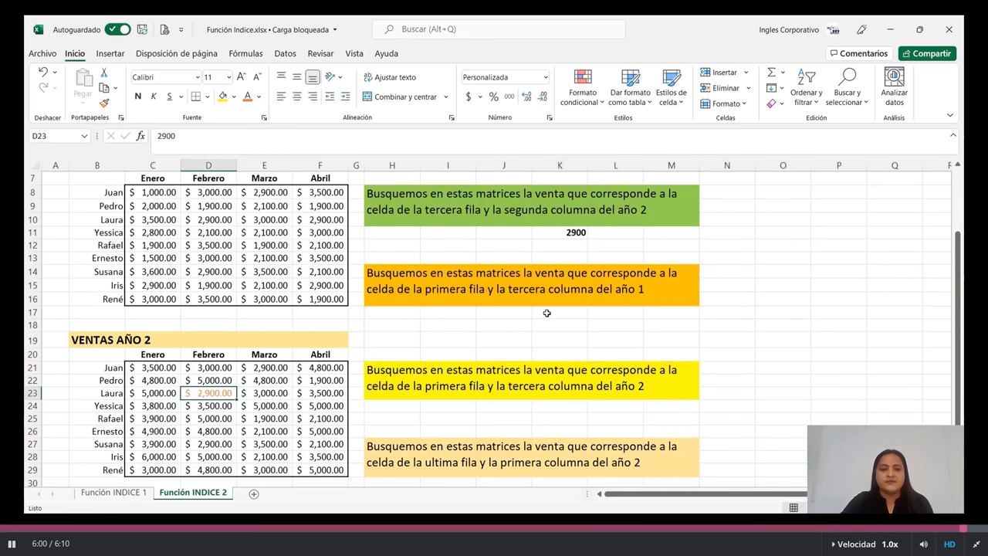
pyautogui.scroll(2, 546, 313)
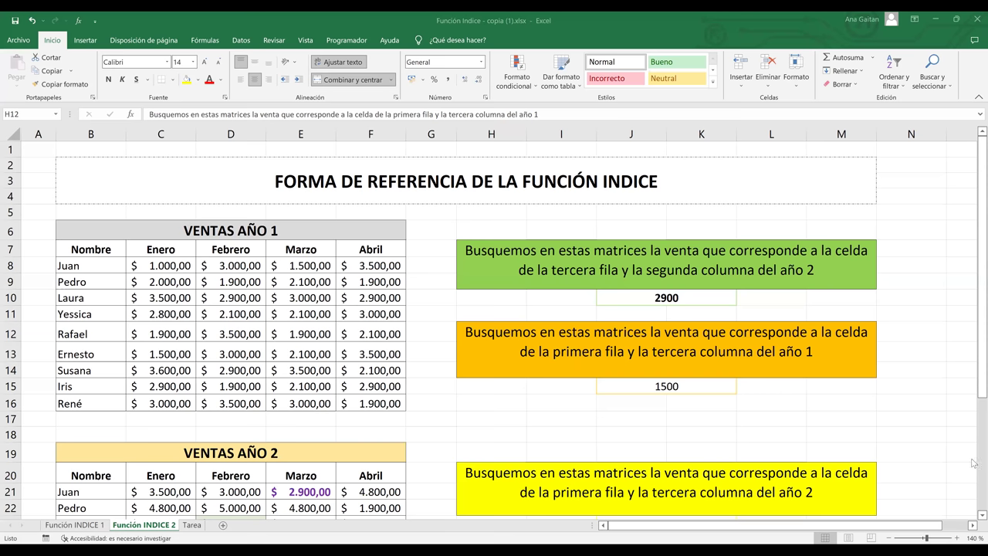
# - Examine the year 2 exercises on the Función INDICE 2 sheet and the INDICE syntax text in K10 of the Función INDICE 1 sheet
pyautogui.scroll(-3, 666, 376)
pyautogui.click(665, 376)
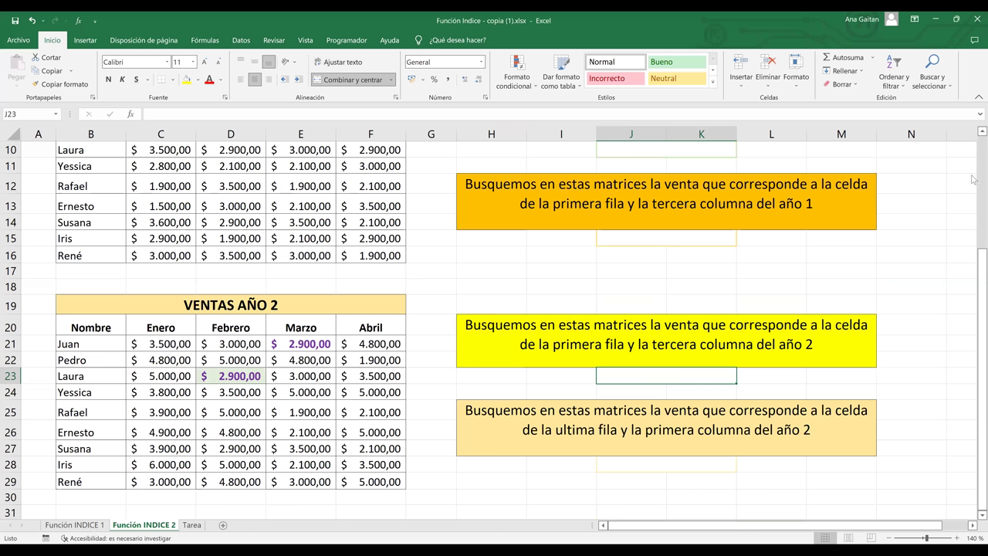
pyautogui.click(85, 525)
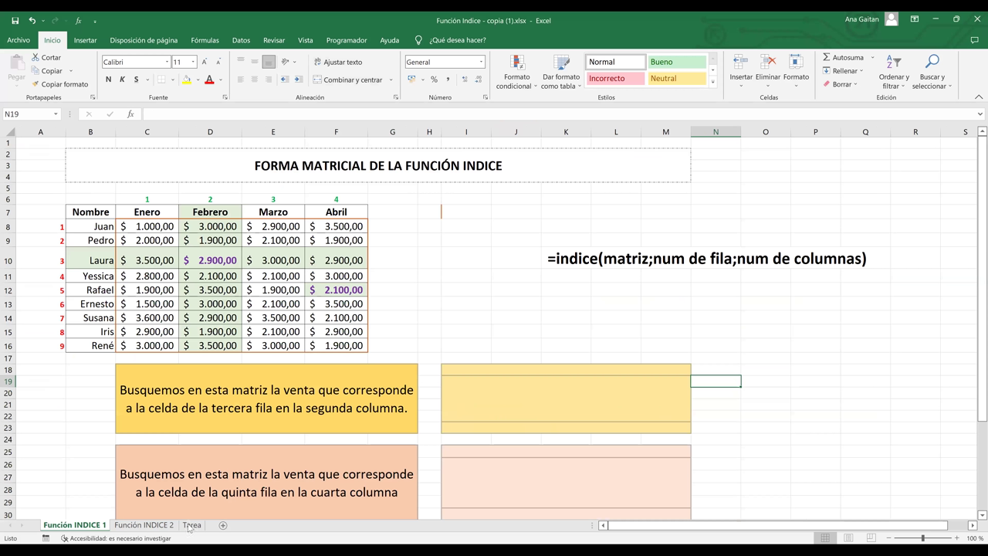
pyautogui.click(140, 525)
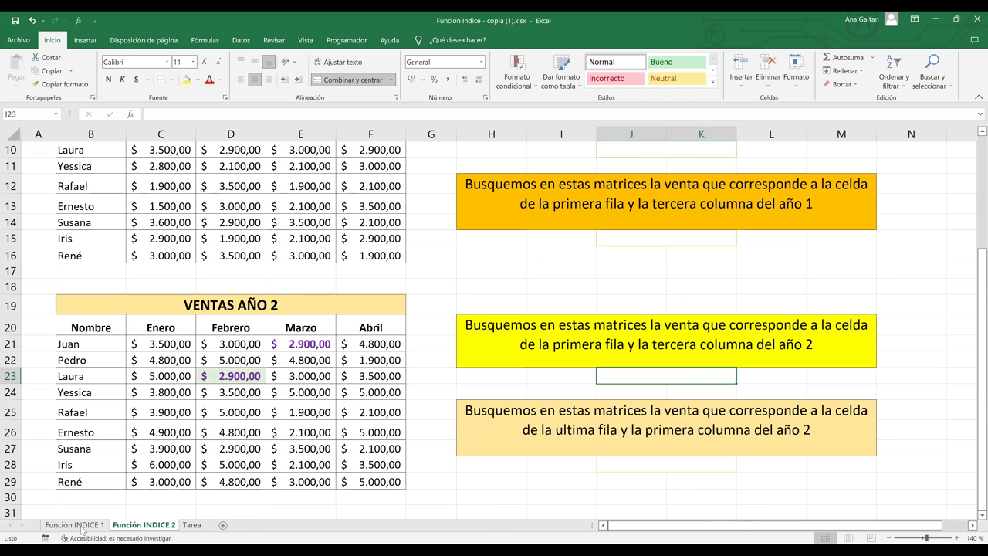
pyautogui.click(76, 525)
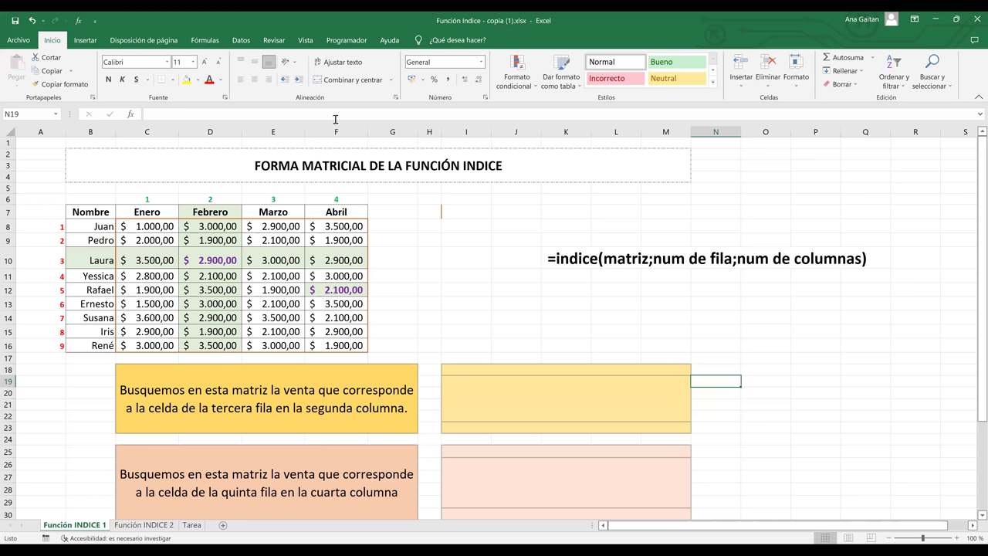
pyautogui.click(566, 258)
pyautogui.tripleClick(184, 113)
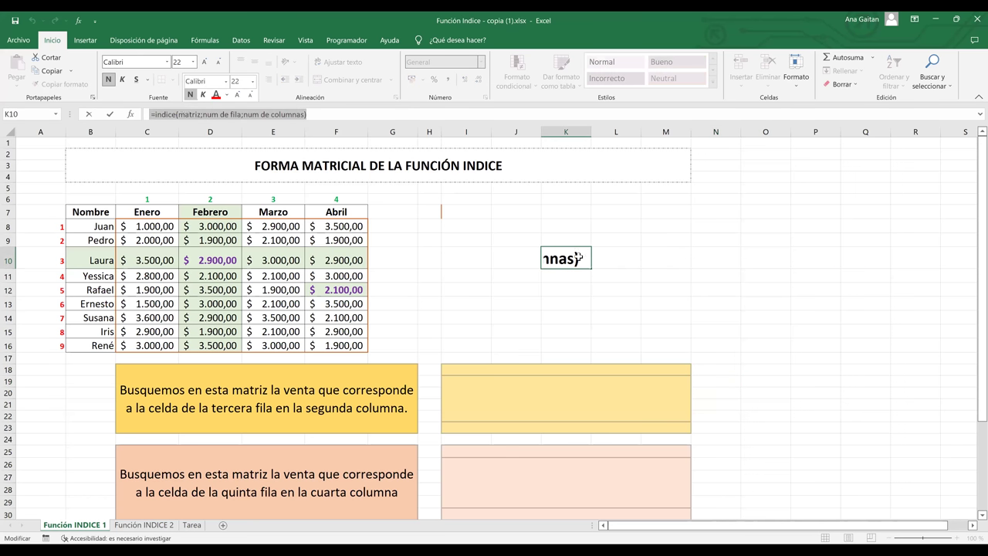
pyautogui.click(767, 255)
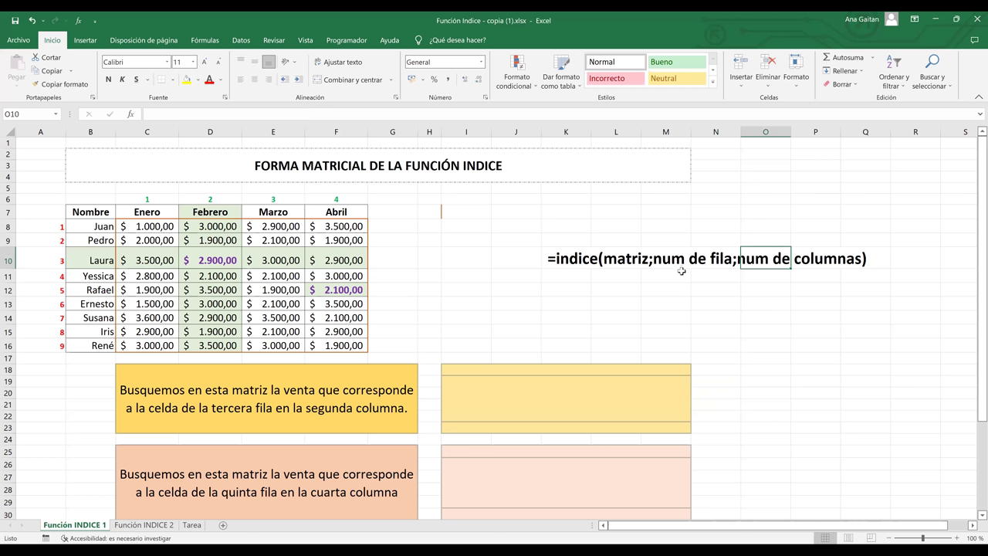
pyautogui.click(781, 301)
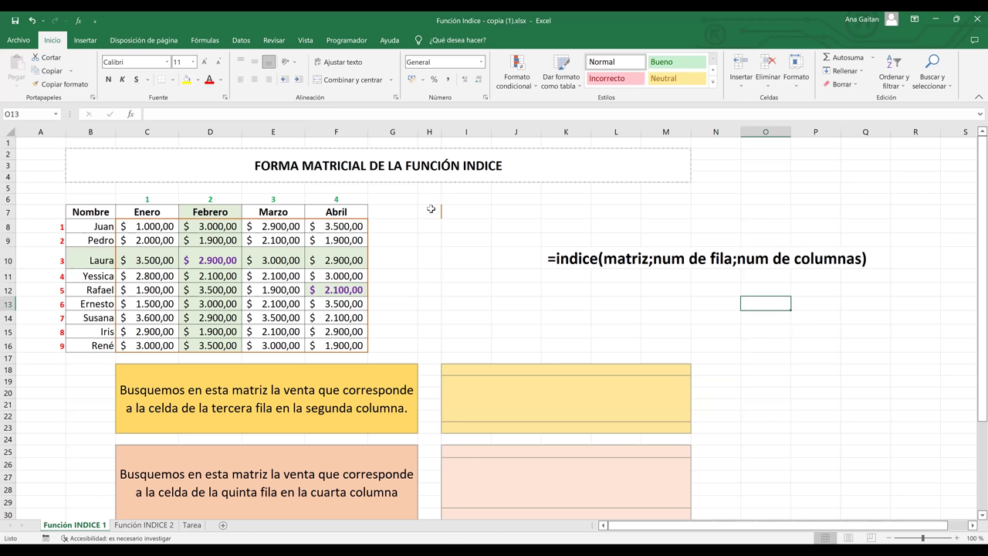
pyautogui.press('Down')
pyautogui.press('Down')
pyautogui.press('Down')
pyautogui.press('Down')
pyautogui.press('Down')
pyautogui.press('Down')
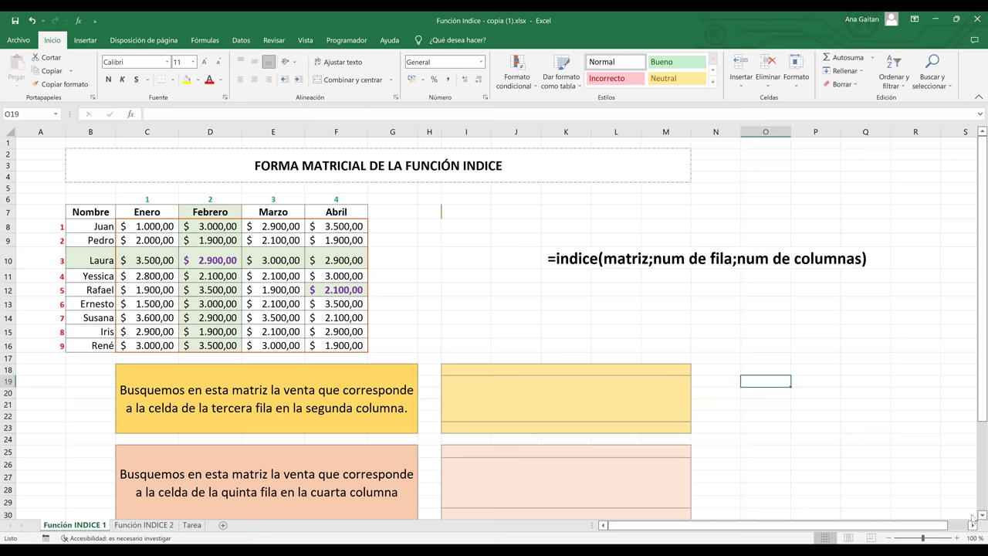
pyautogui.scroll(-1, 973, 519)
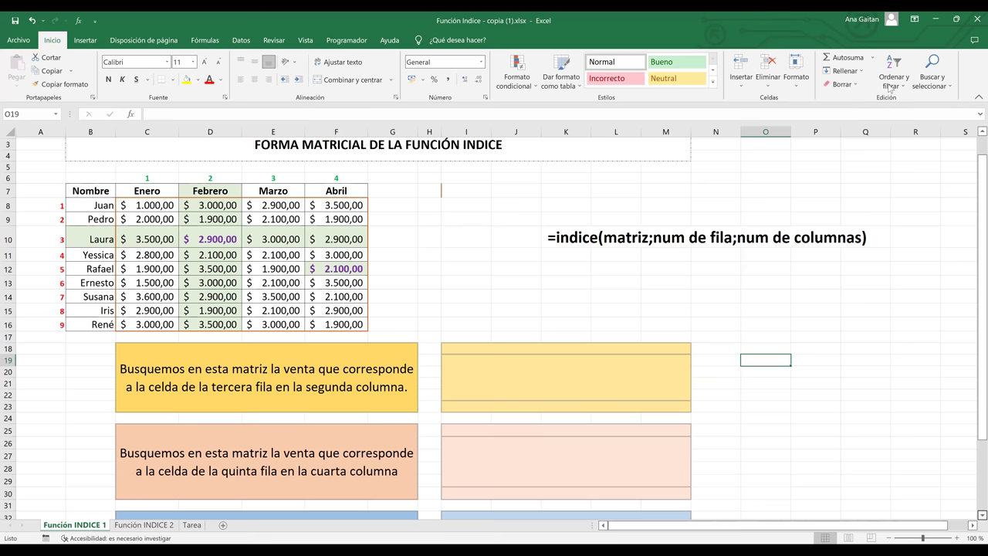
pyautogui.scroll(-1, 973, 429)
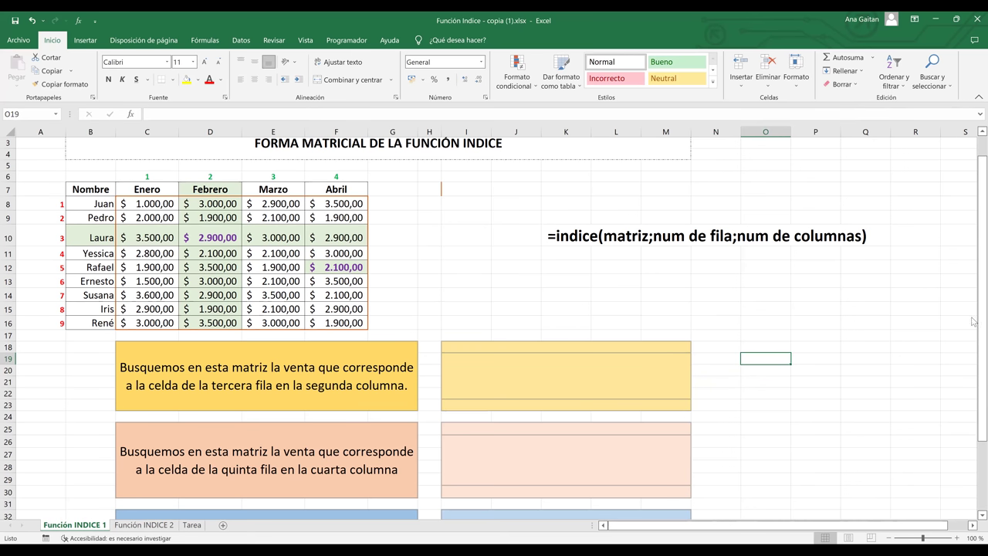
pyautogui.scroll(-1, 973, 332)
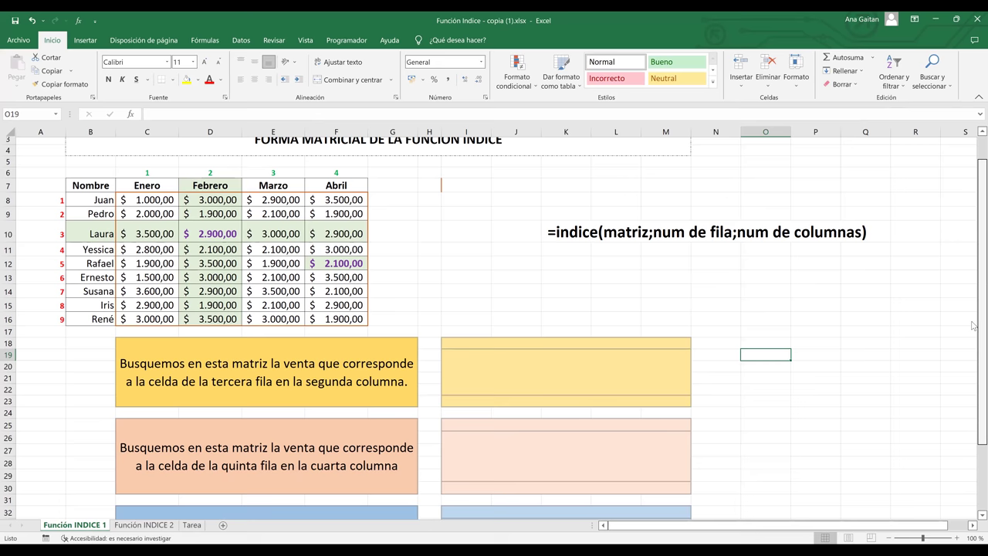
pyautogui.scroll(-2, 973, 349)
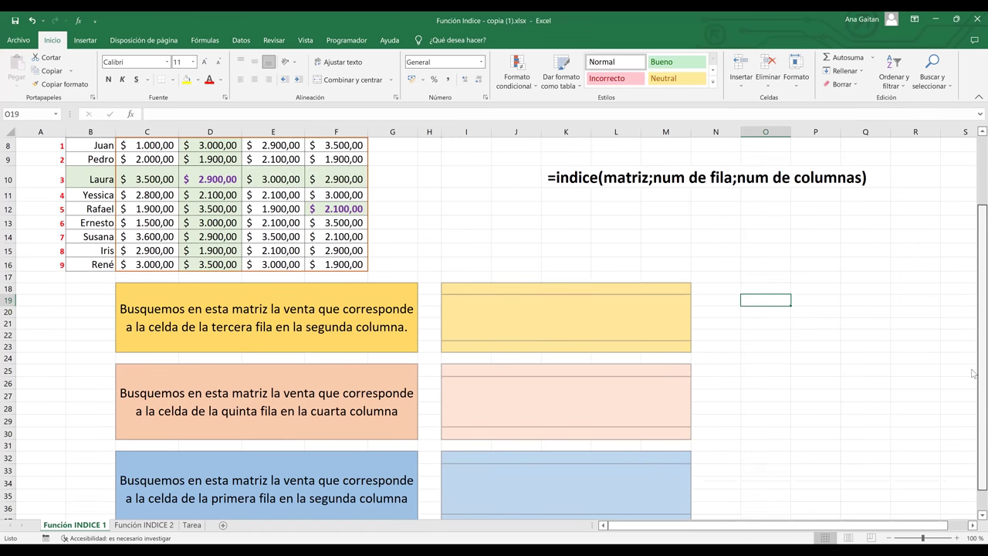
pyautogui.scroll(2, 973, 319)
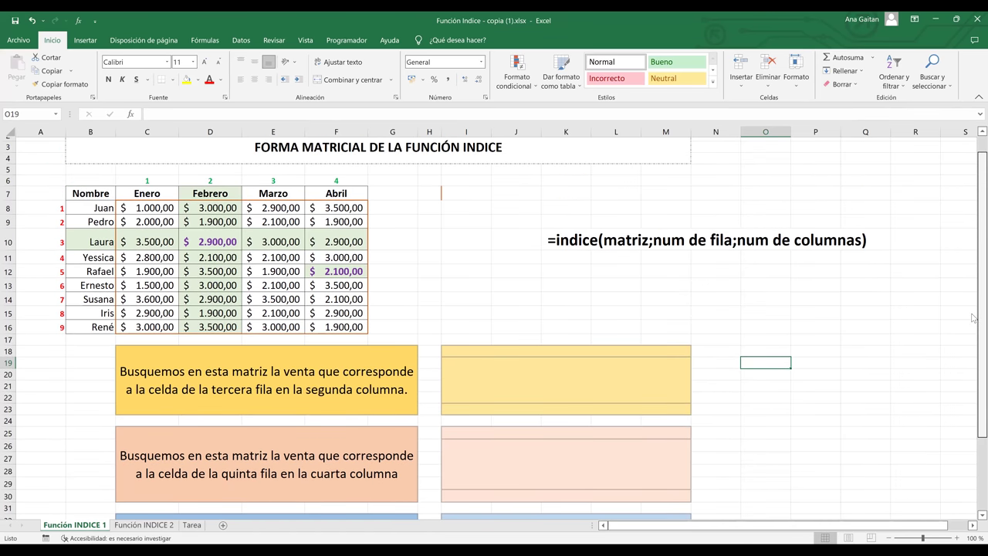
pyautogui.scroll(-1, 973, 318)
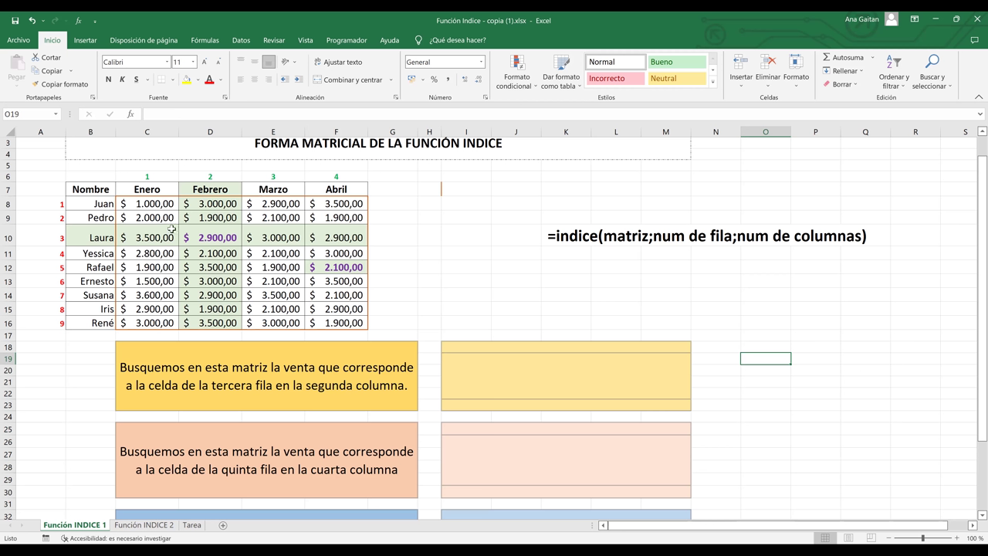
# - Replace the header of the names column in B7 with Vendedores
pyautogui.click(106, 186)
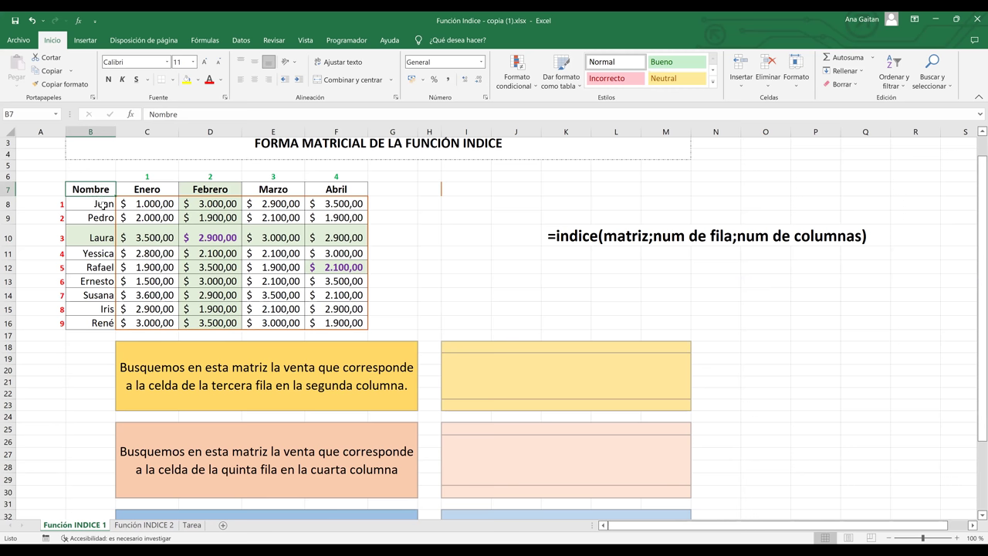
pyautogui.moveTo(102, 203); pyautogui.dragTo(103, 309)
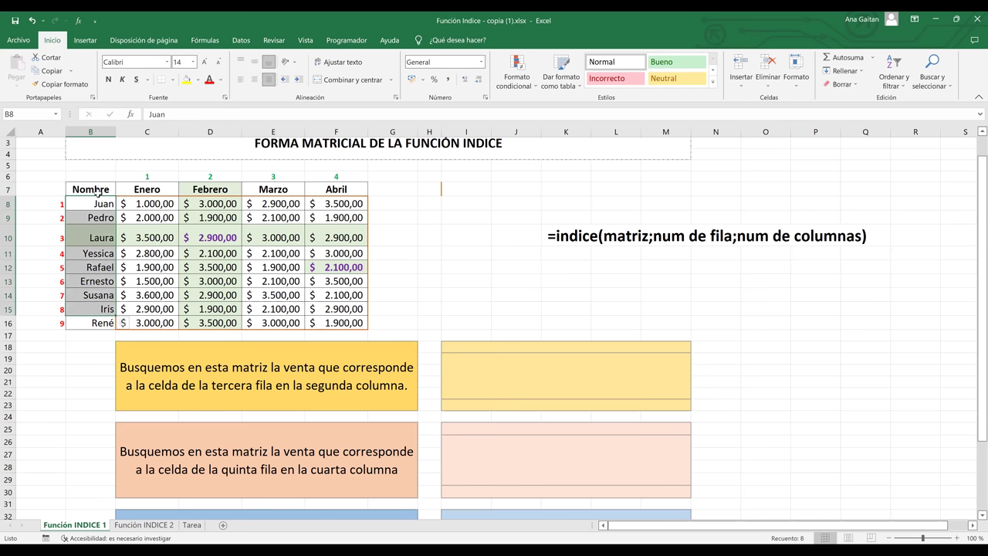
pyautogui.click(98, 193)
pyautogui.write('VE')
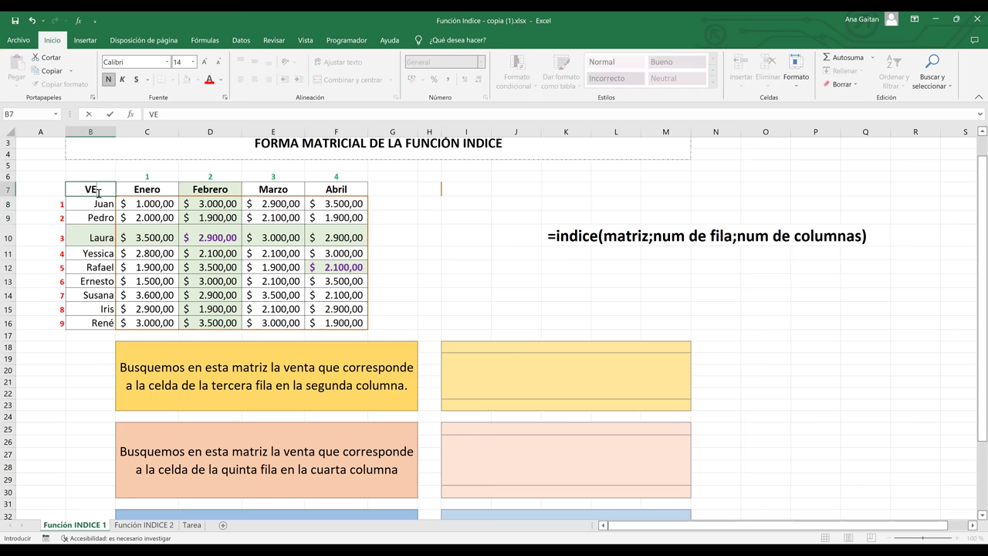
pyautogui.press('BackSpace')
pyautogui.write('endedores')
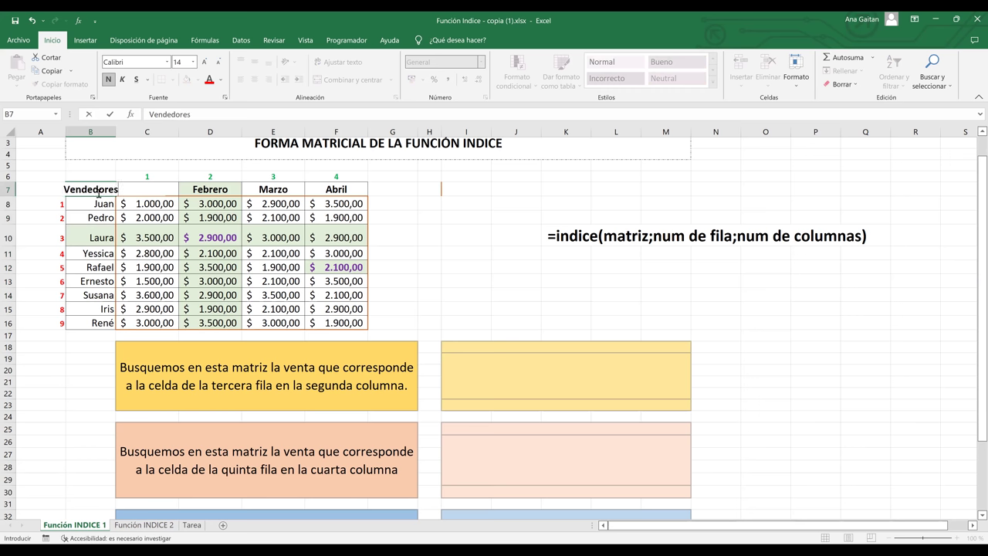
pyautogui.click(153, 216)
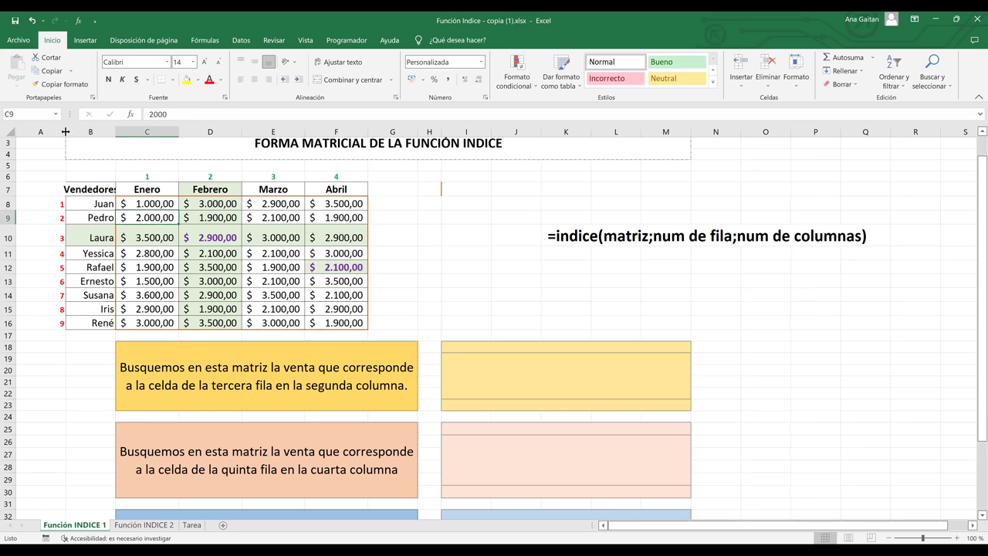
# - Narrow column A and widen column B to fit the Vendedores header
pyautogui.moveTo(65, 131); pyautogui.dragTo(48, 132)
pyautogui.moveTo(97, 132); pyautogui.dragTo(119, 134)
pyautogui.click(172, 242)
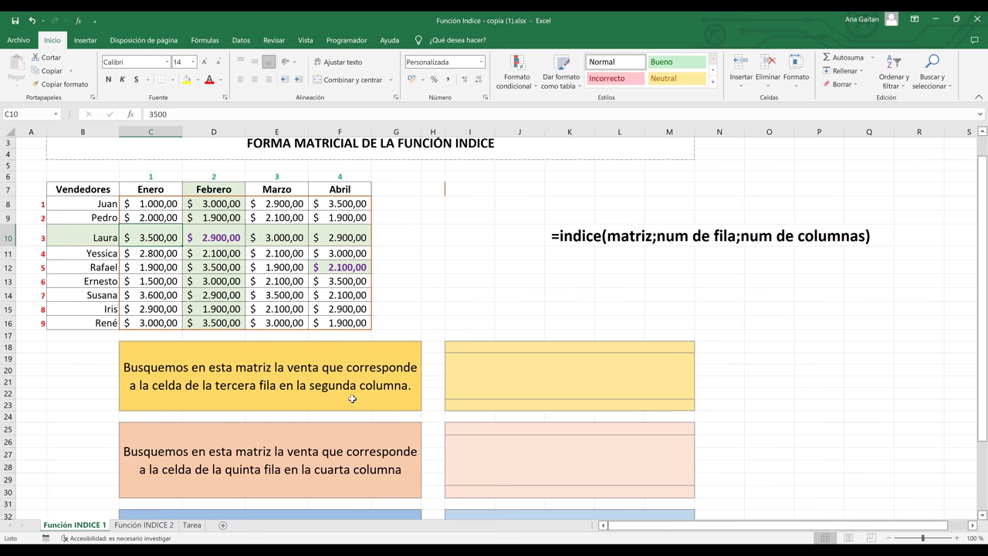
# - Start an INDICE formula in I19 with the sales range C8:F16 as the matrix argument
pyautogui.click(538, 368)
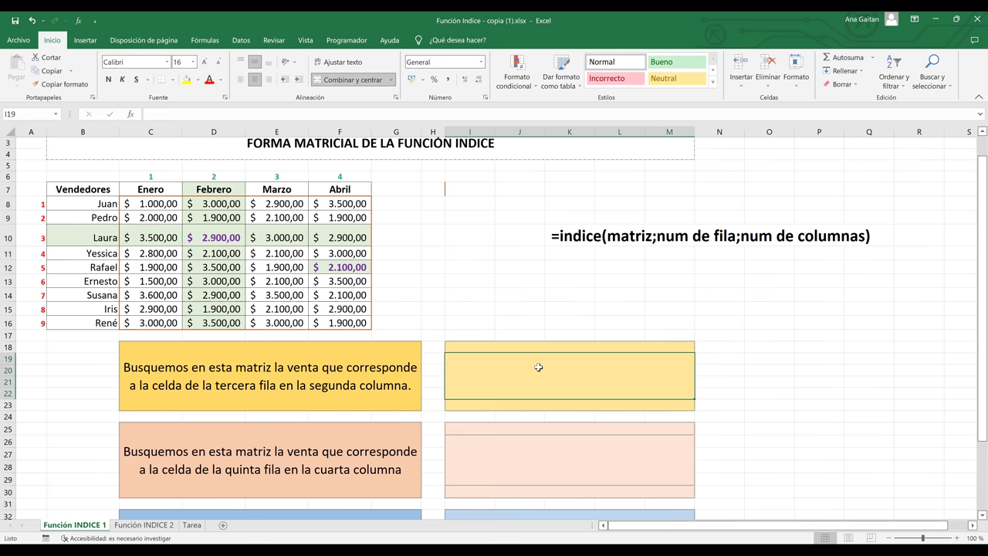
pyautogui.write('0')
pyautogui.press('BackSpace')
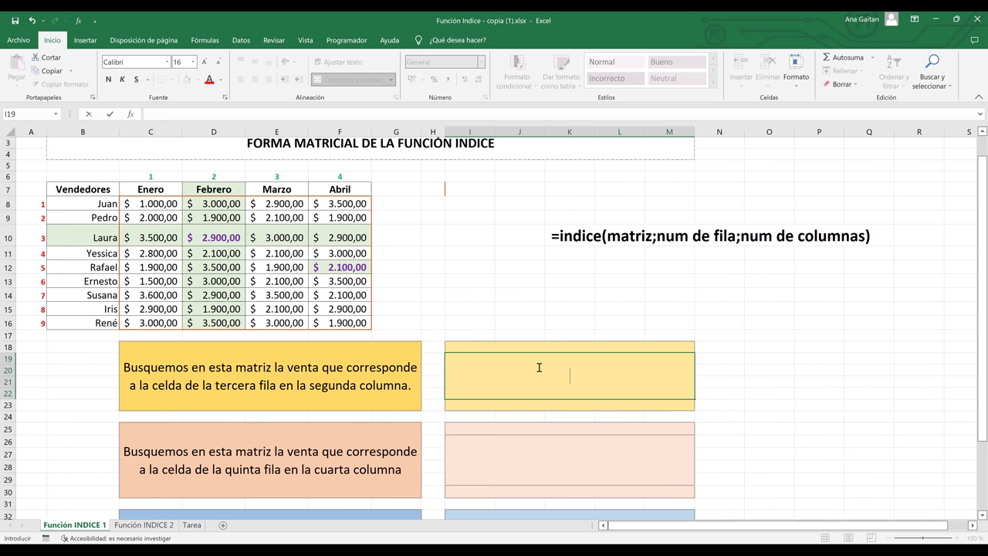
pyautogui.write('=')
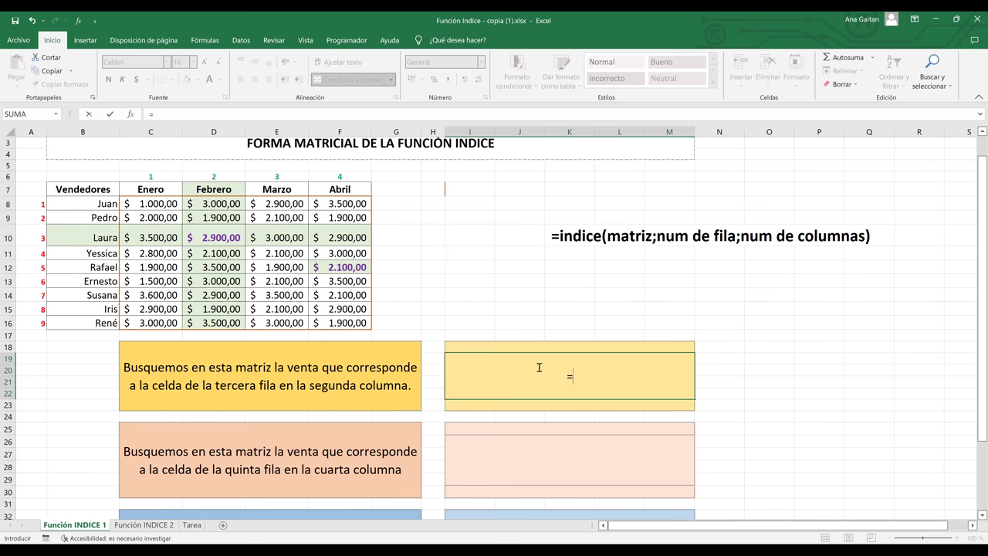
pyautogui.write('indice')
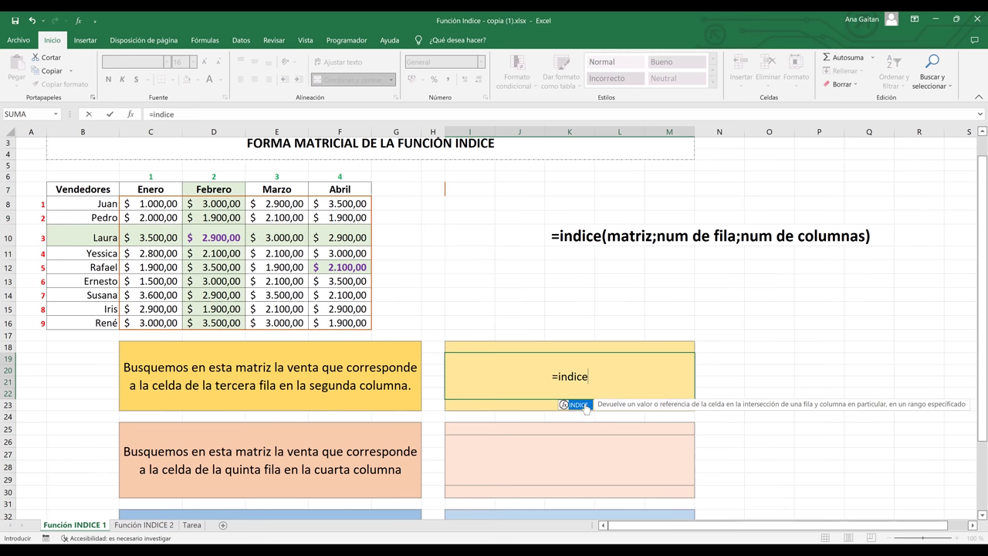
pyautogui.press('Tab')
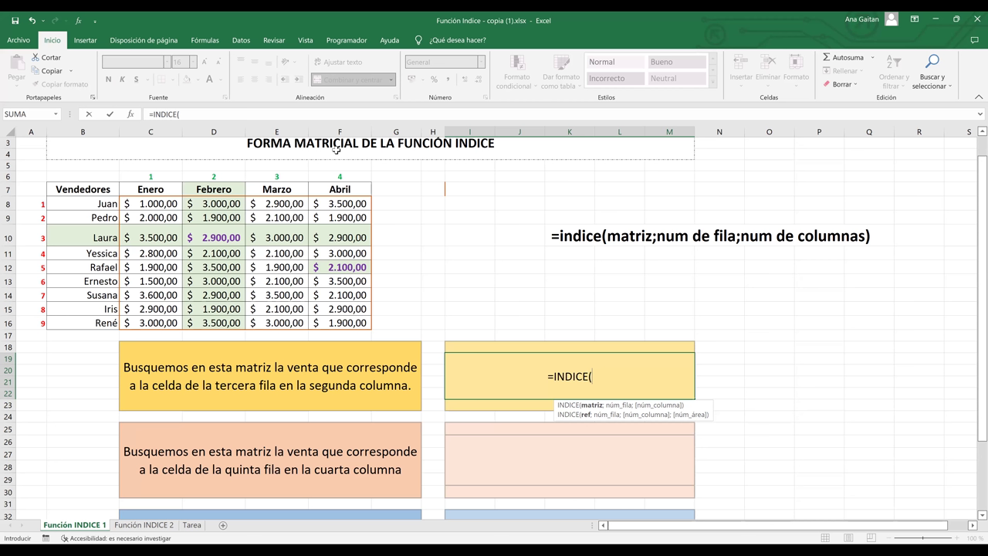
pyautogui.click(127, 203)
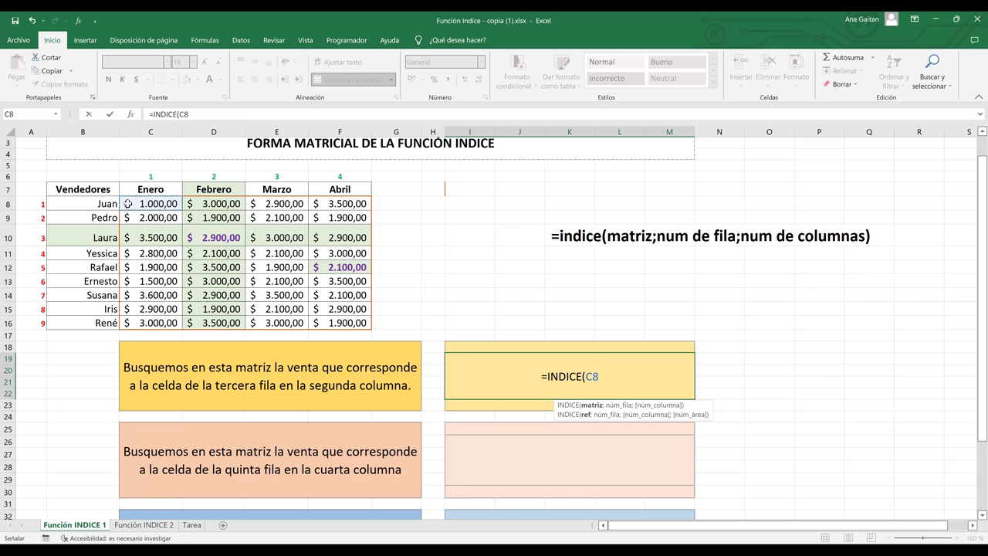
pyautogui.moveTo(127, 203); pyautogui.dragTo(362, 323)
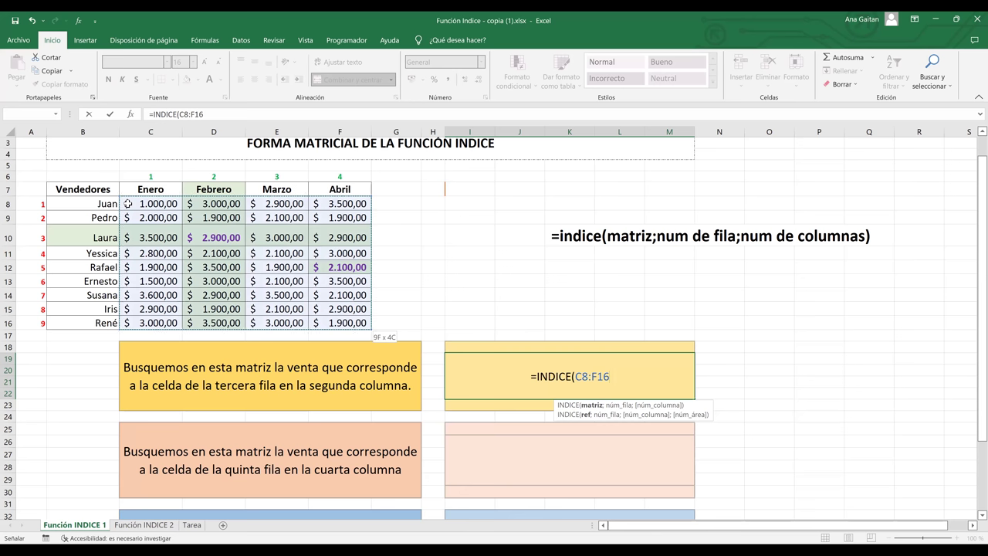
# - Complete the INDICE formula in I19 with row number 3 and column number 2
pyautogui.write(';')
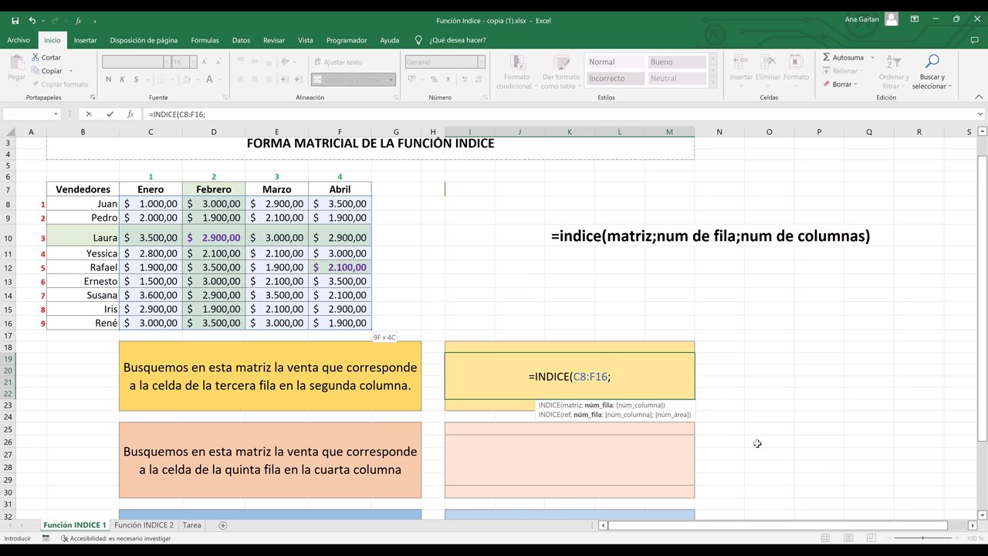
pyautogui.write('3')
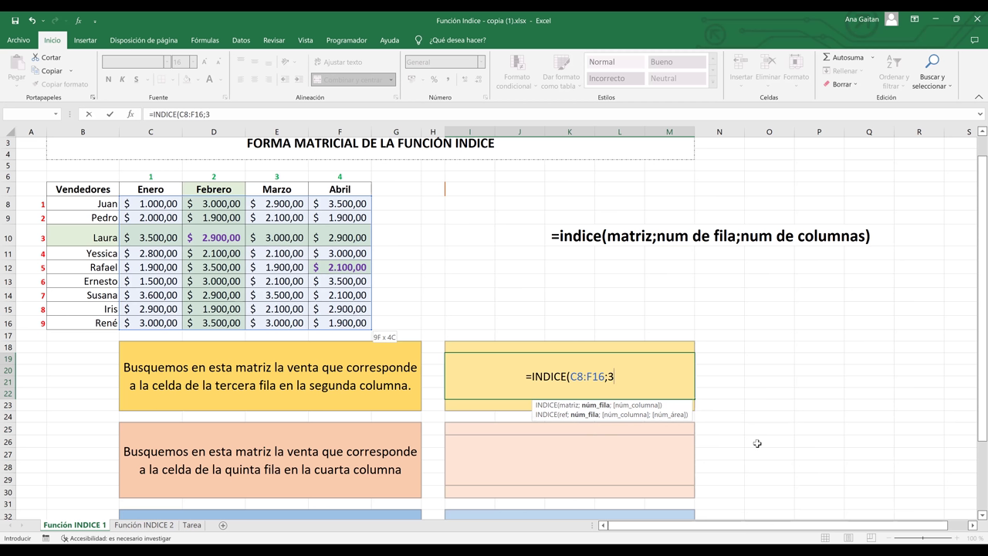
pyautogui.write(';')
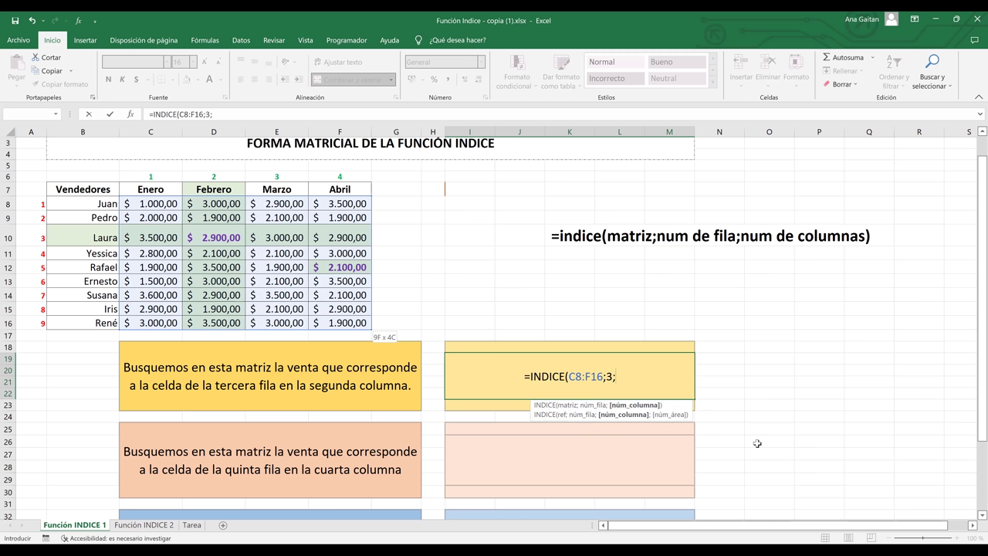
pyautogui.click(614, 392)
pyautogui.write('2')
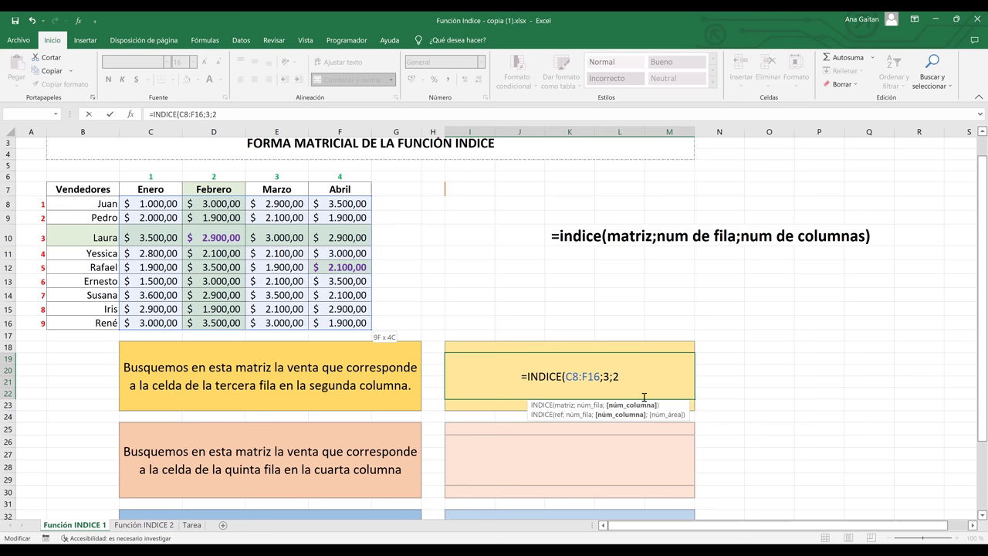
pyautogui.write(')')
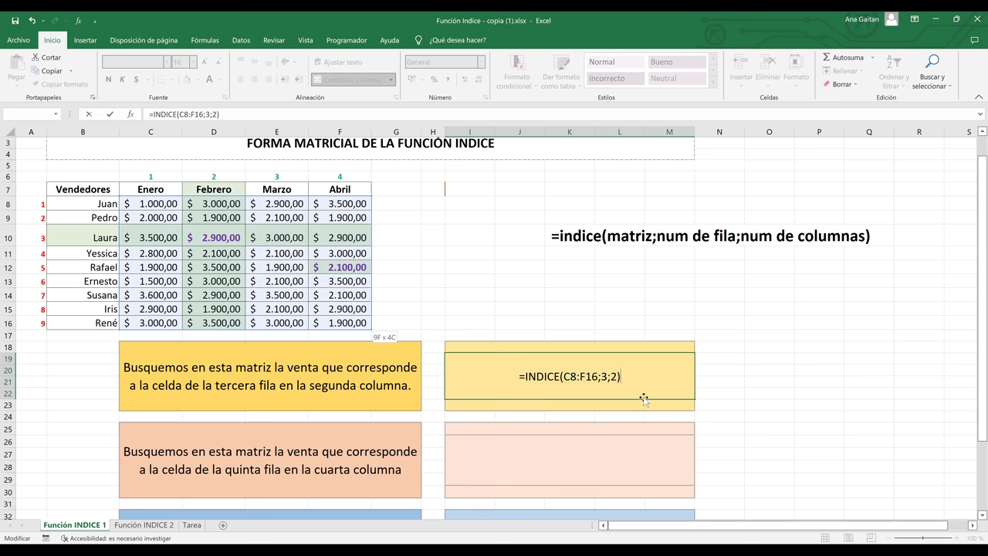
pyautogui.press('Return')
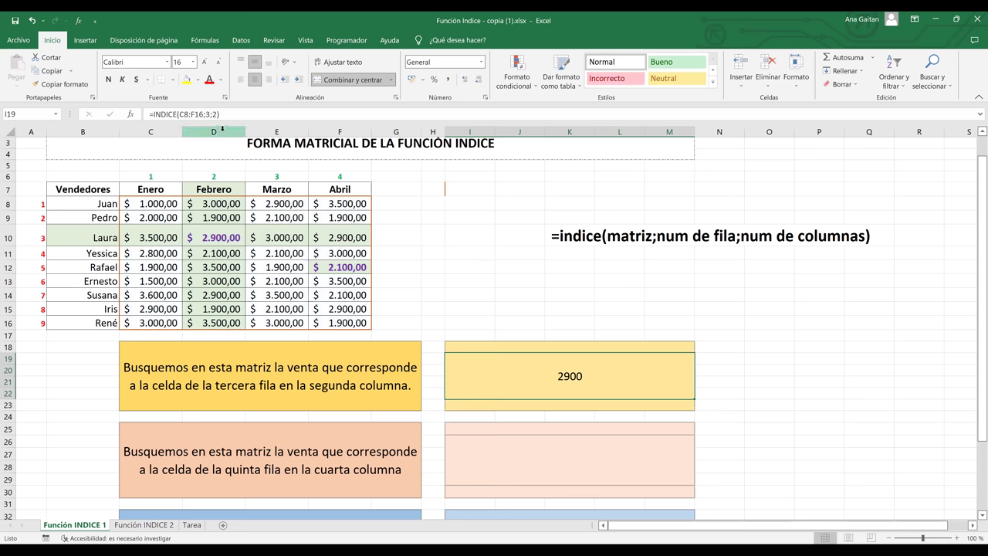
# - Check the result in I19 against the intersection of column D and row 10 in the sales table
pyautogui.click(222, 128)
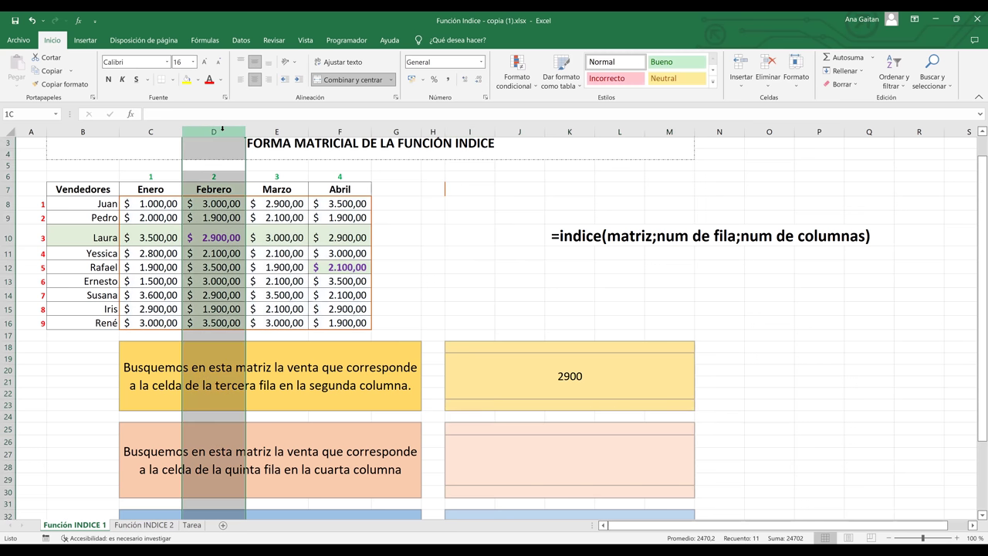
pyautogui.keyDown('ctrl'); pyautogui.click(8, 238); pyautogui.keyUp('ctrl')
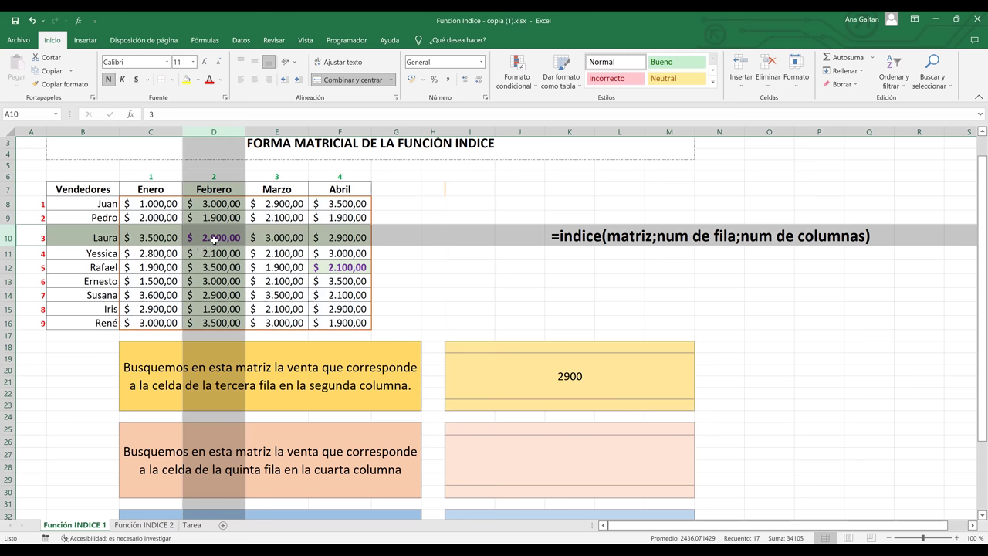
pyautogui.click(575, 373)
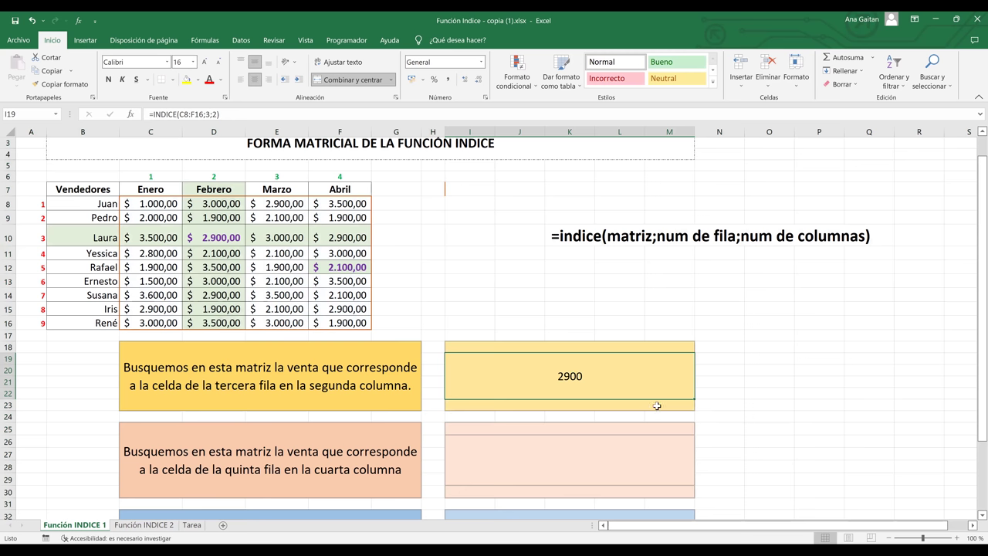
# - Examine the two remaining exercises below the first answer, on the fifth row and on the first row
pyautogui.click(634, 454)
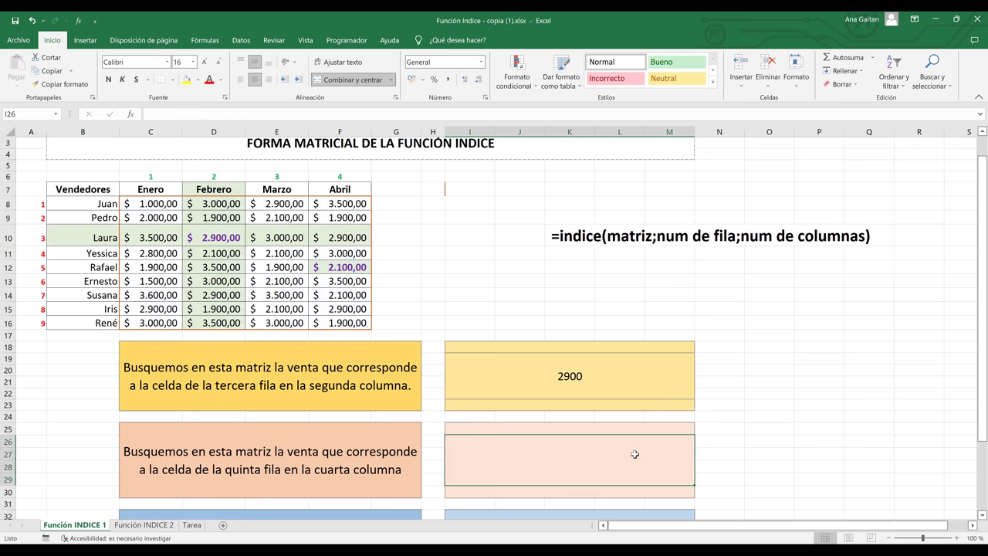
pyautogui.press('Down')
pyautogui.press('Down')
pyautogui.press('Down')
pyautogui.press('Down')
pyautogui.press('Down')
pyautogui.press('Down')
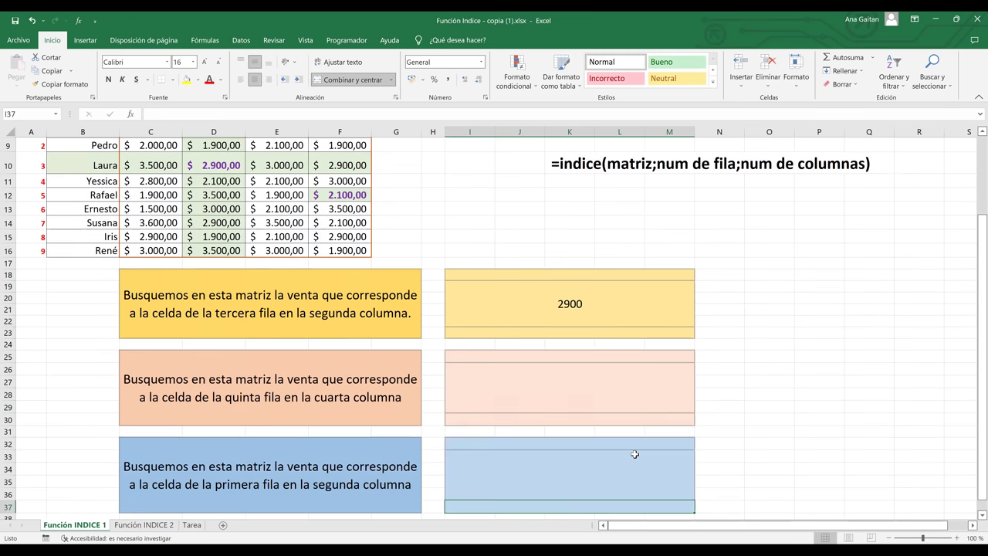
pyautogui.click(569, 369)
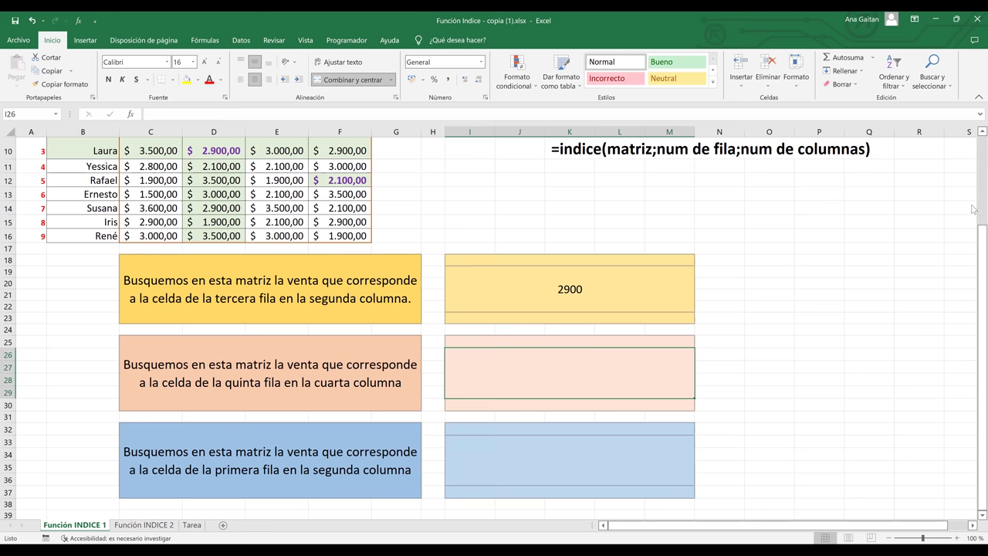
# - Name the sales range C8:F16 ventas and reselect the range to check its name
pyautogui.scroll(3, 973, 209)
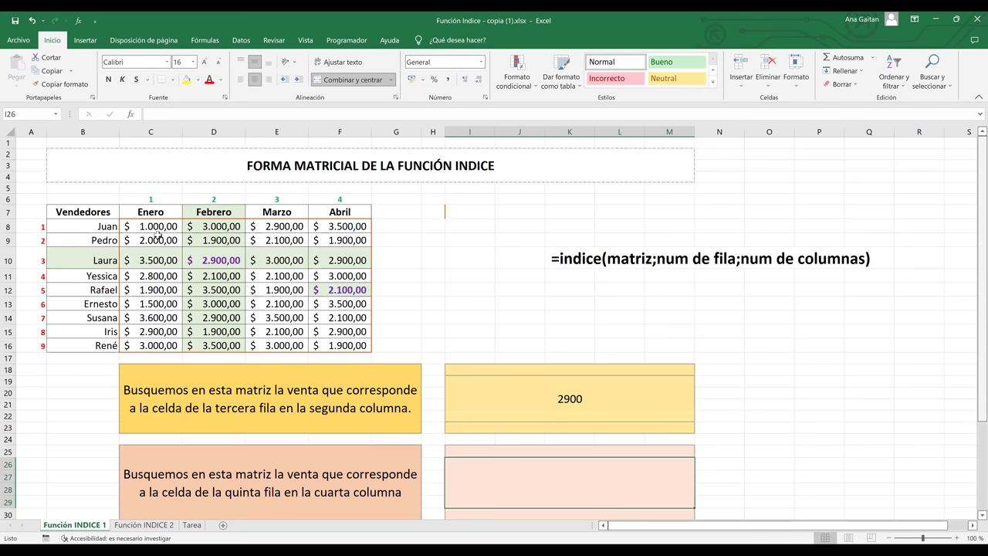
pyautogui.moveTo(156, 225); pyautogui.dragTo(341, 345)
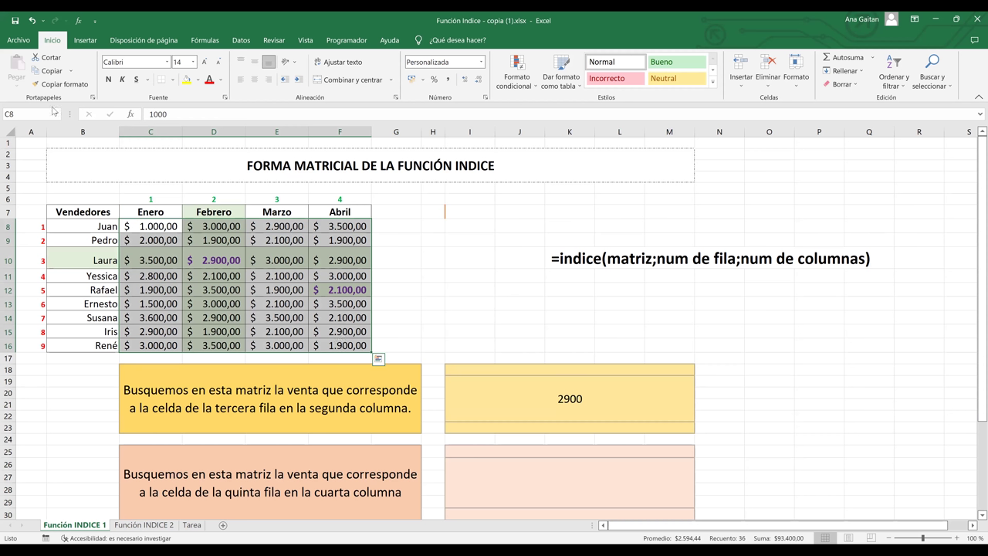
pyautogui.click(28, 116)
pyautogui.write('ventas')
pyautogui.press('Return')
pyautogui.click(349, 265)
pyautogui.moveTo(135, 220); pyautogui.dragTo(330, 348)
pyautogui.click(394, 276)
# - Start an INDICE formula in I26 with the named range ventas as its matrix
pyautogui.click(594, 479)
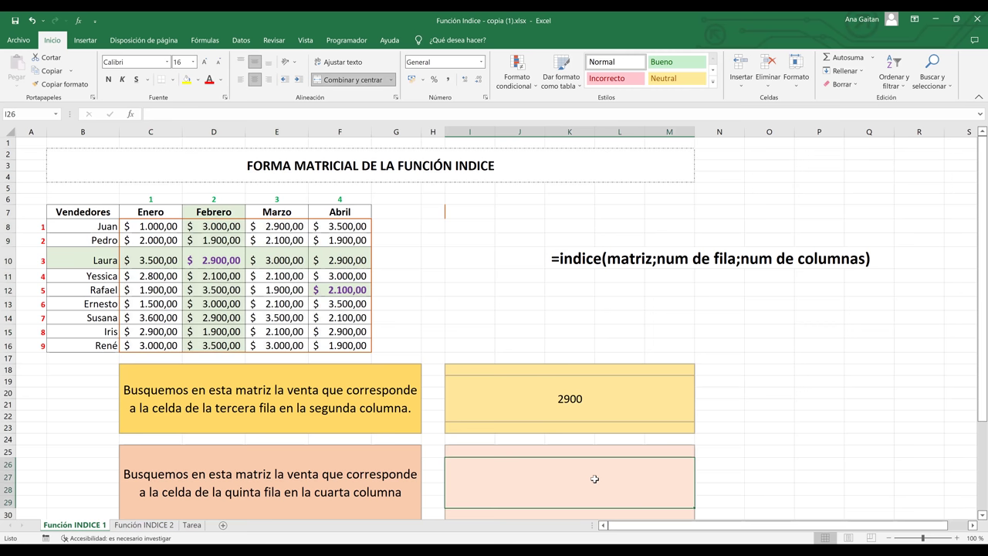
pyautogui.scroll(-3, 595, 479)
pyautogui.press('Down')
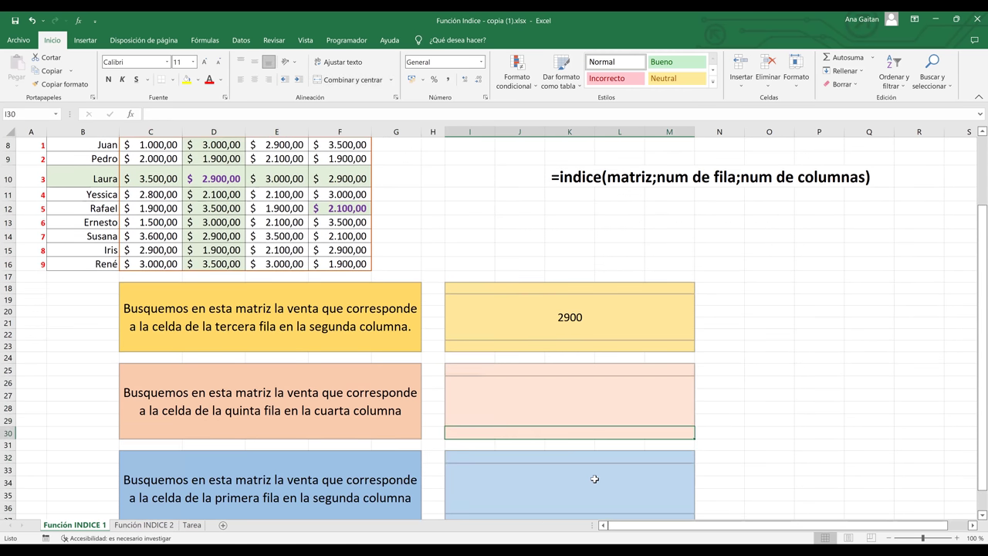
pyautogui.click(609, 406)
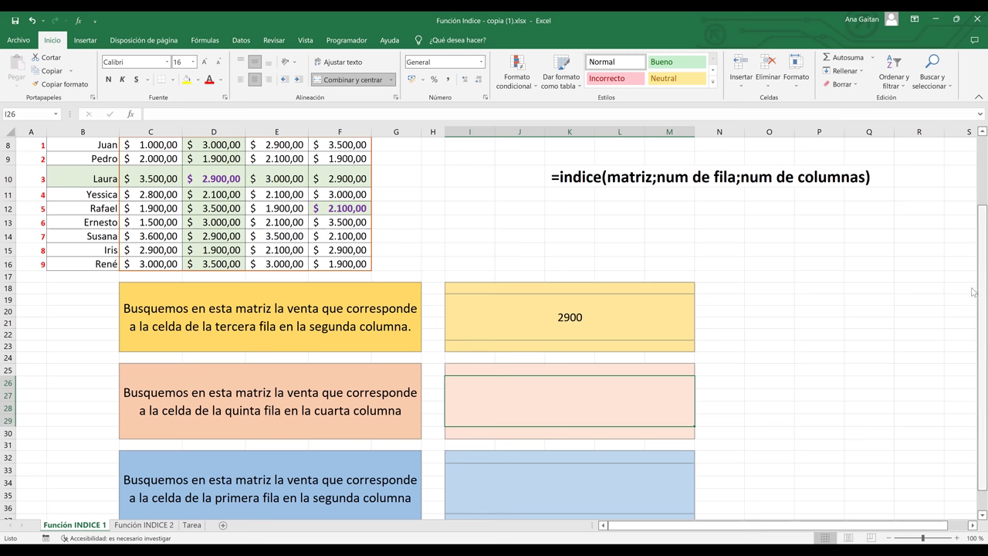
pyautogui.scroll(1, 973, 273)
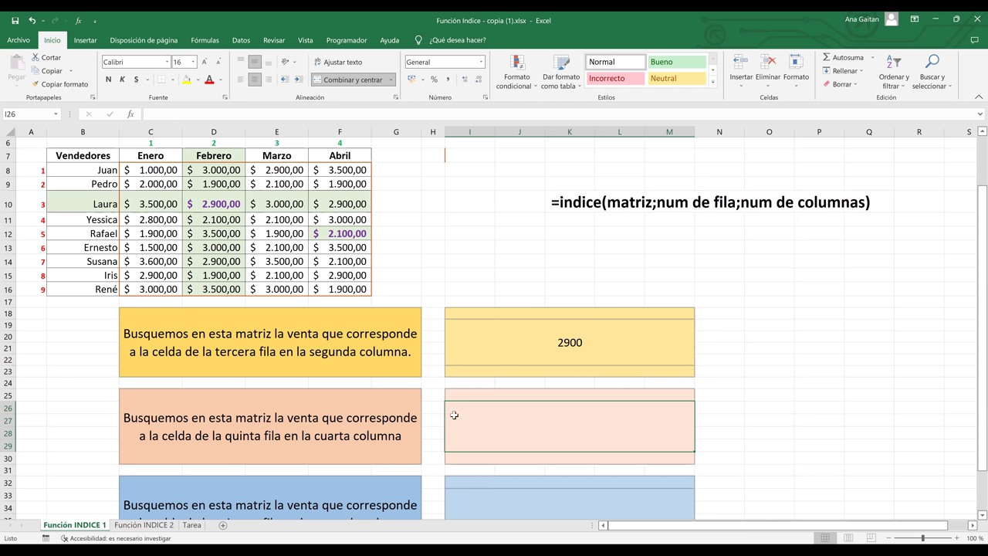
pyautogui.write('=')
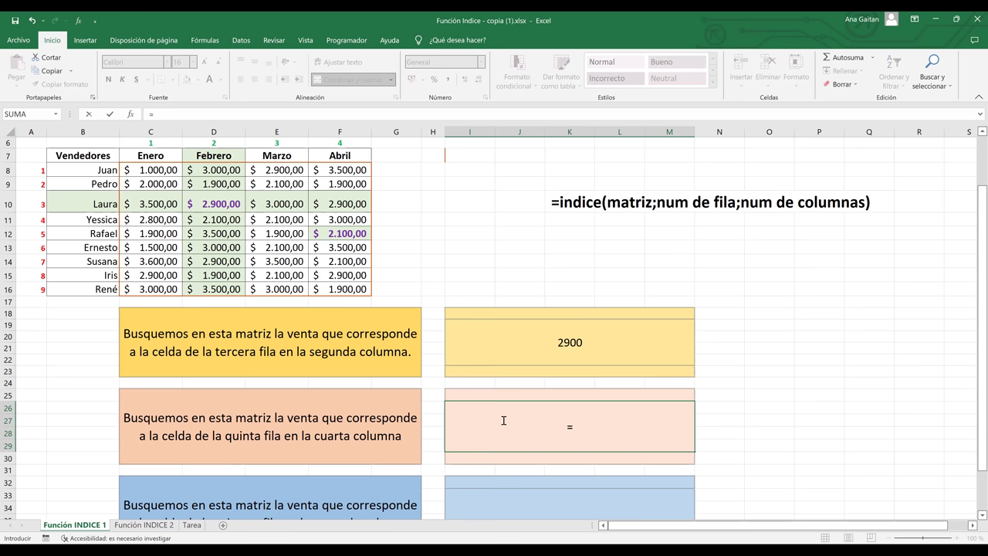
pyautogui.write('indice')
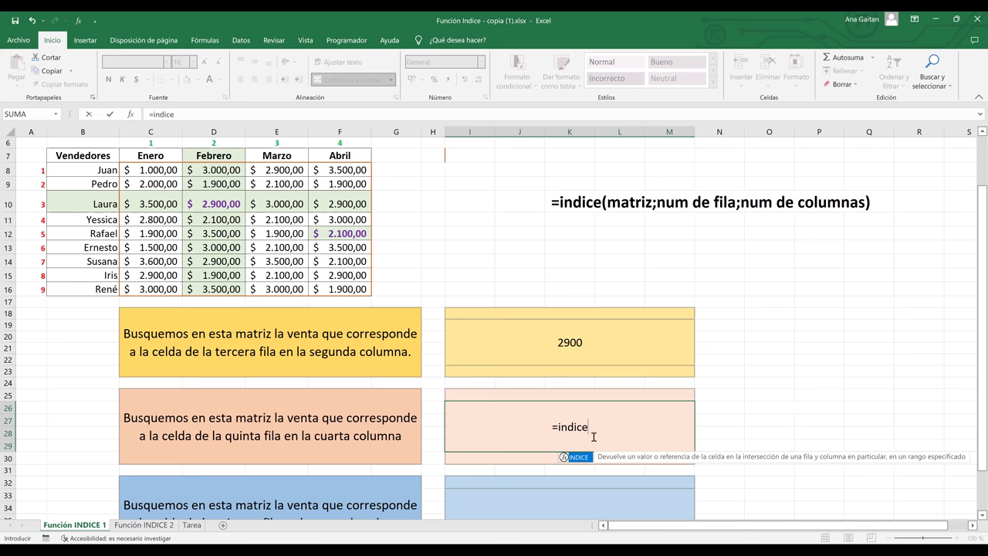
pyautogui.write('(')
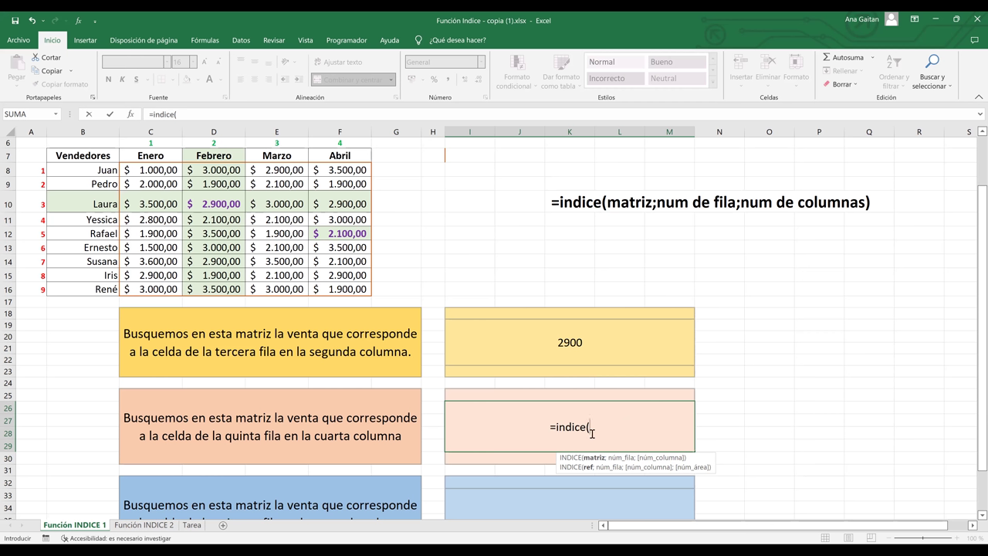
pyautogui.write('ventas')
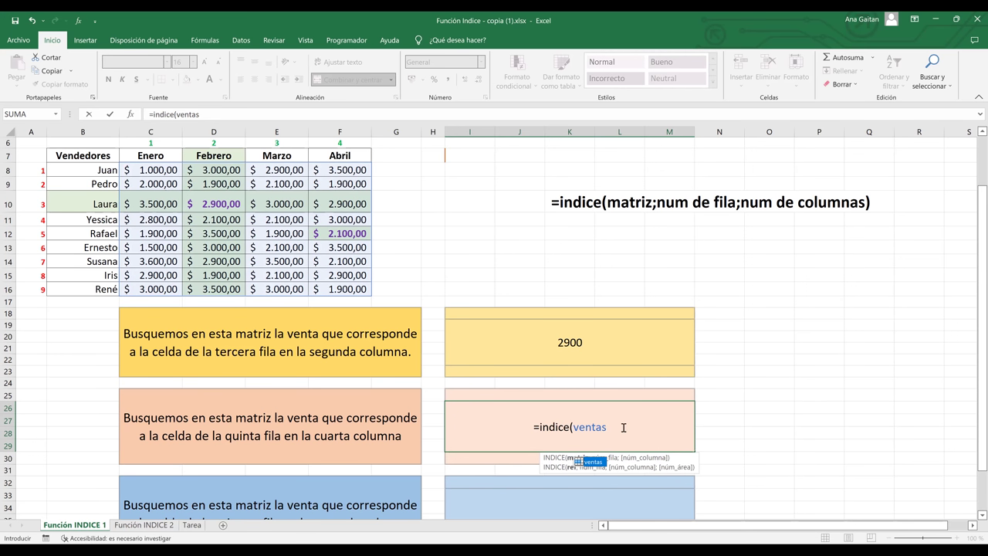
# - Complete the INDICE formula in I26 with row number 5 and column number 4
pyautogui.write(';')
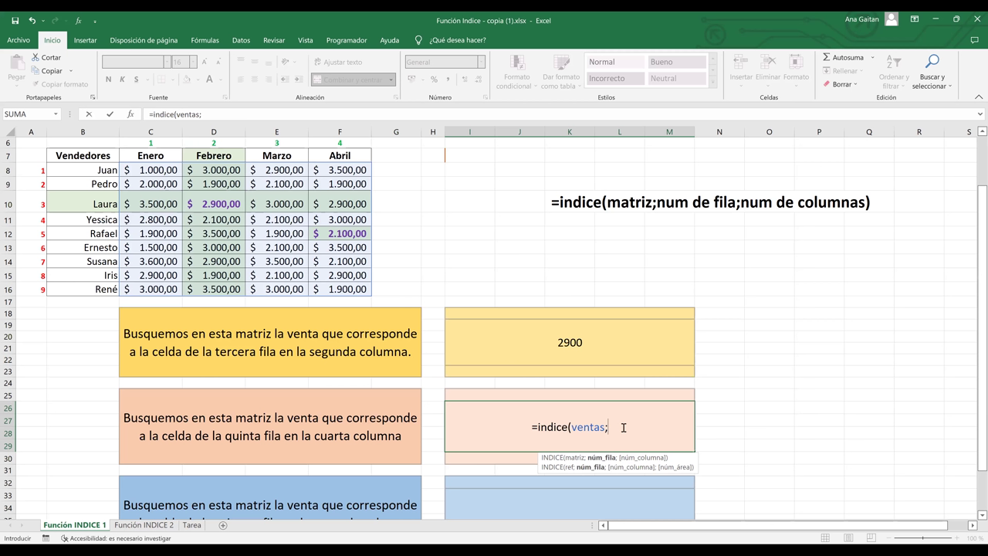
pyautogui.write('5')
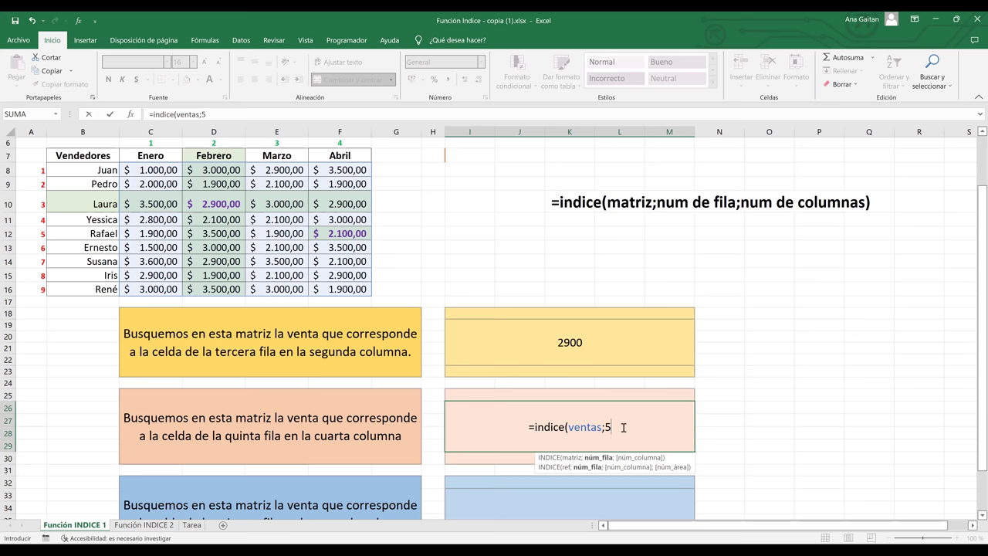
pyautogui.write(';')
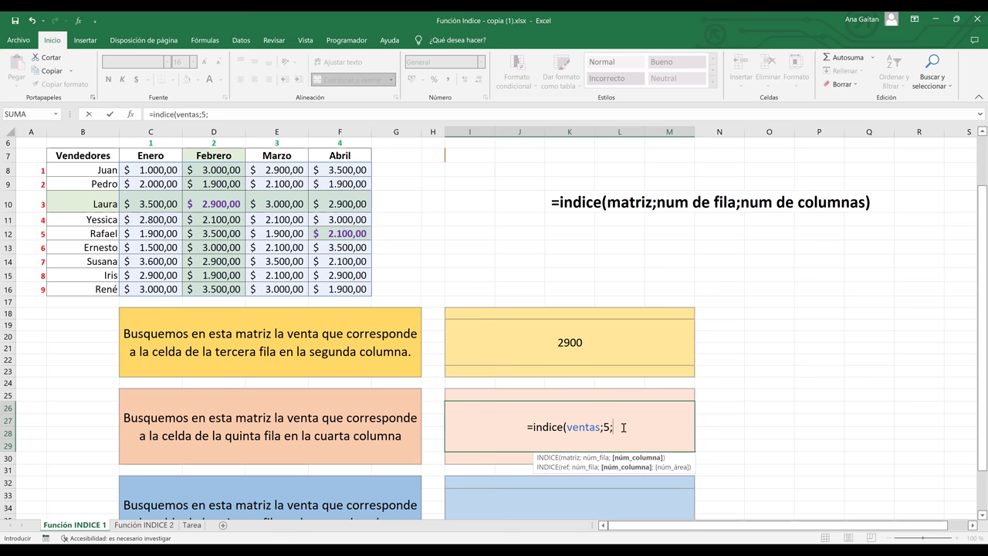
pyautogui.write('4)')
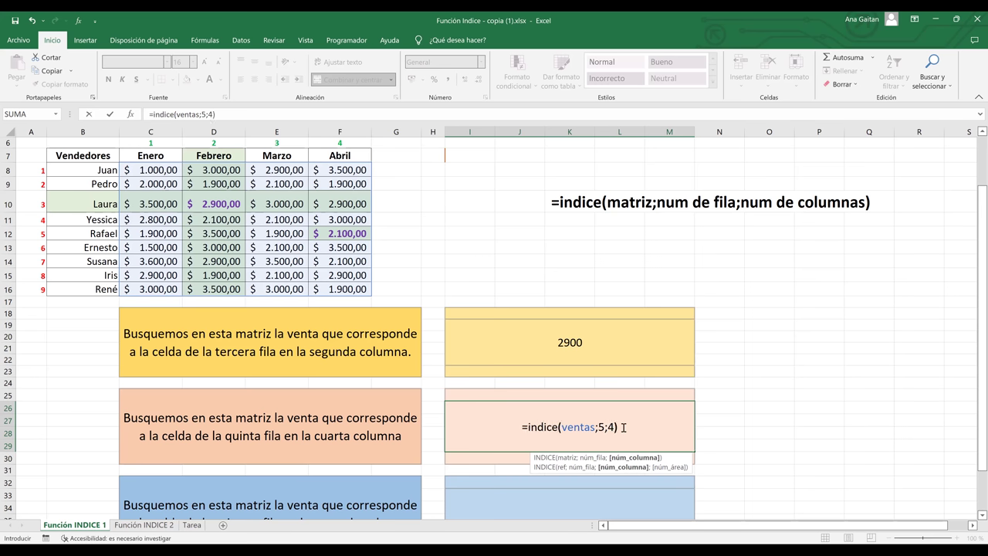
pyautogui.press('Return')
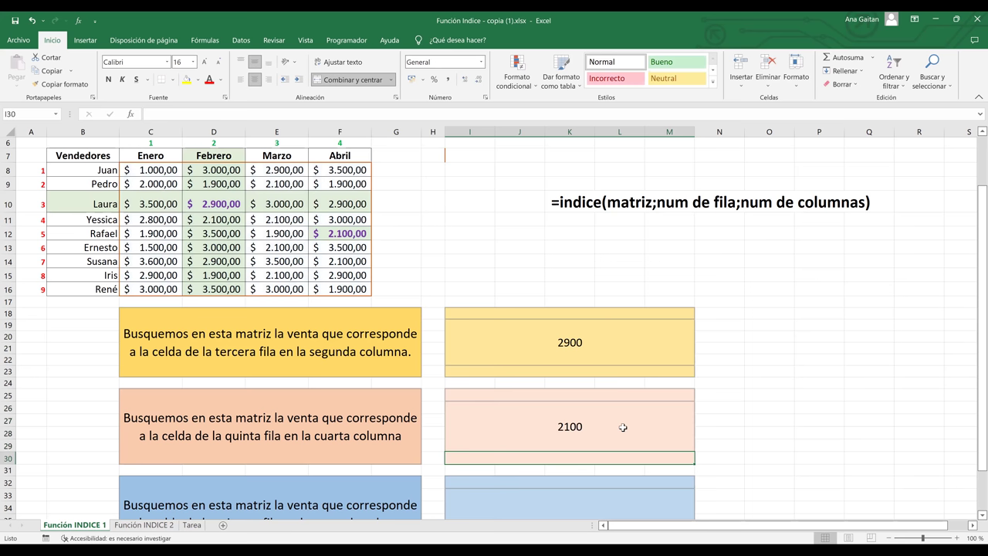
# - Check the result in I26 against the intersection of row 12 and column F in the sales table
pyautogui.click(564, 427)
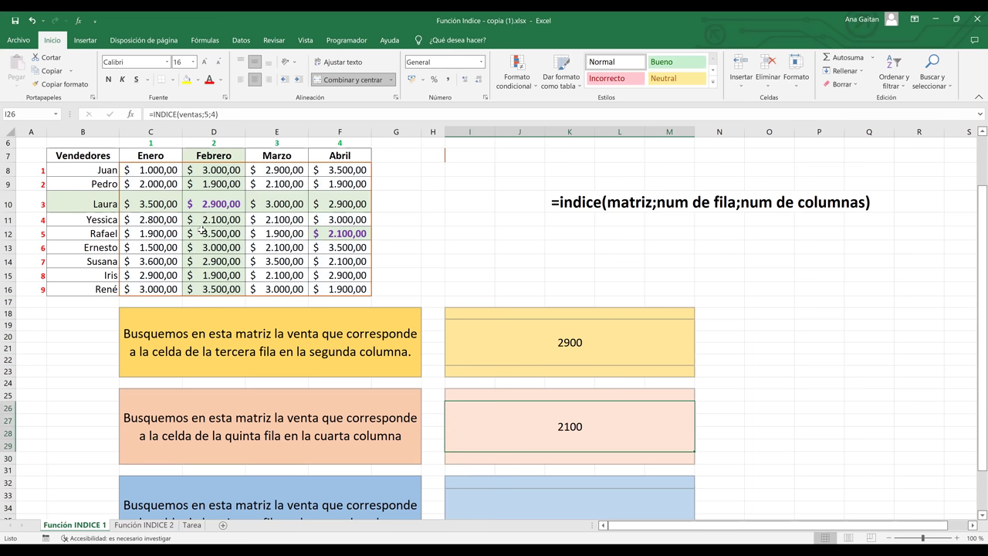
pyautogui.click(8, 233)
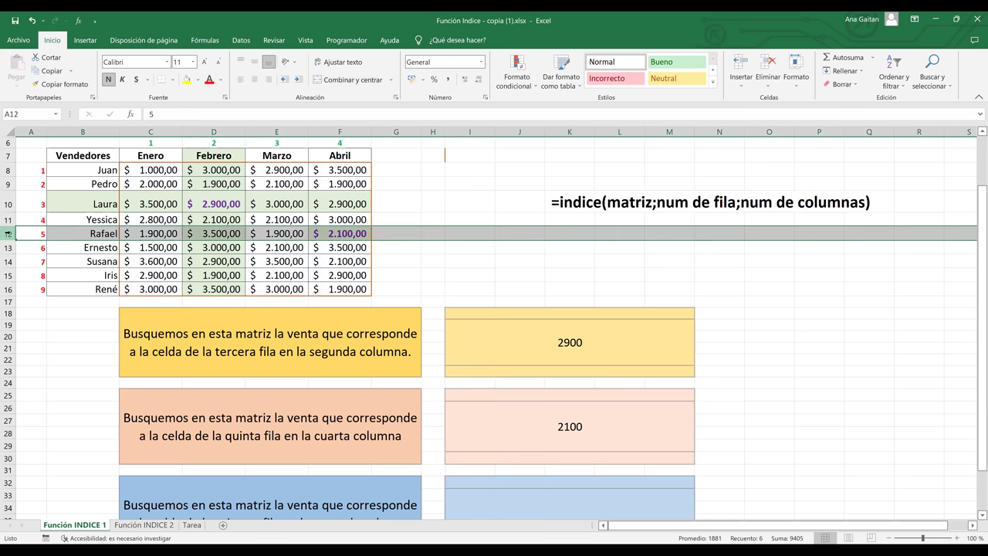
pyautogui.keyDown('ctrl'); pyautogui.click(340, 133); pyautogui.keyUp('ctrl')
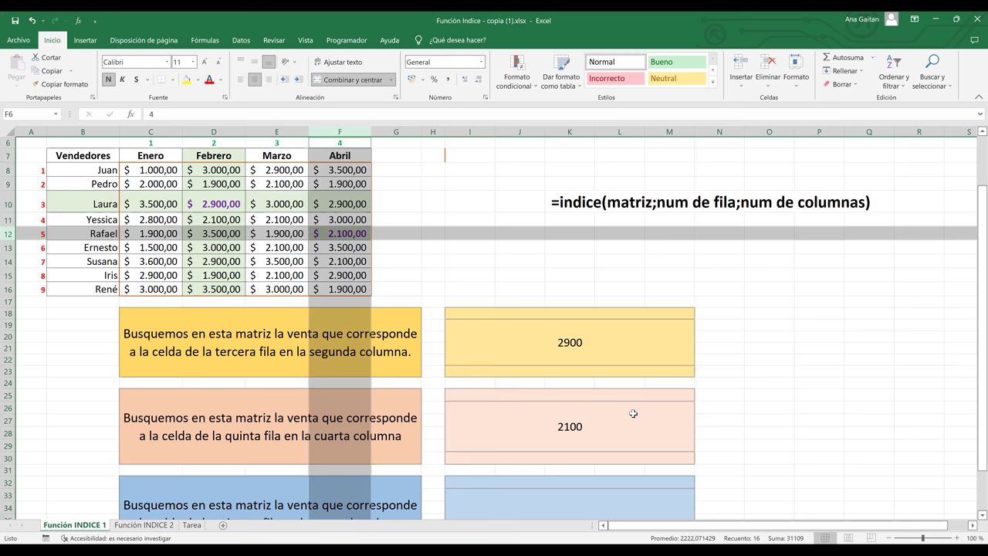
# - Switch to the Función INDICE 2 worksheet and go to its beginning
pyautogui.scroll(-2, 632, 414)
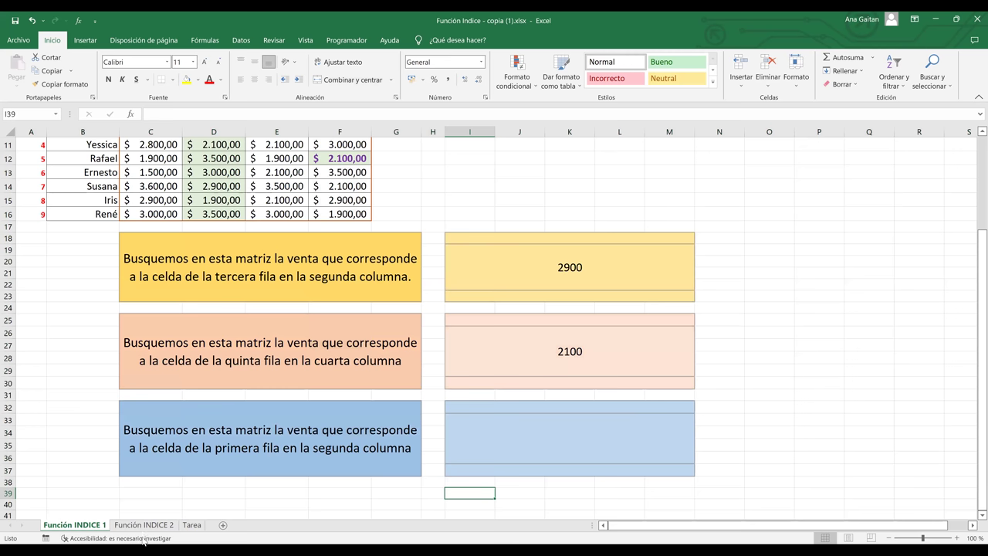
pyautogui.press('Down')
pyautogui.press('Down')
pyautogui.hotkey('ctrl', 'pagedown')
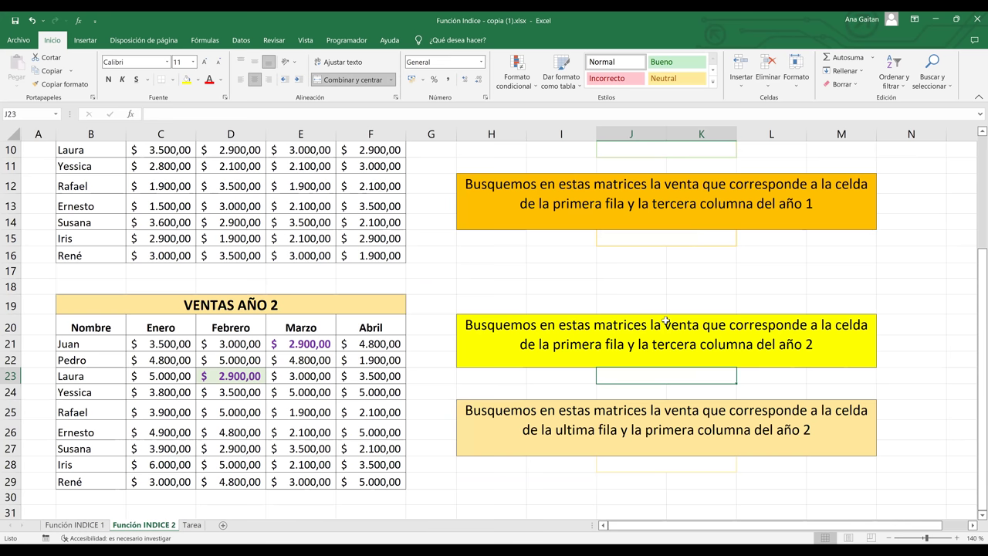
pyautogui.hotkey('ctrl', 'Home')
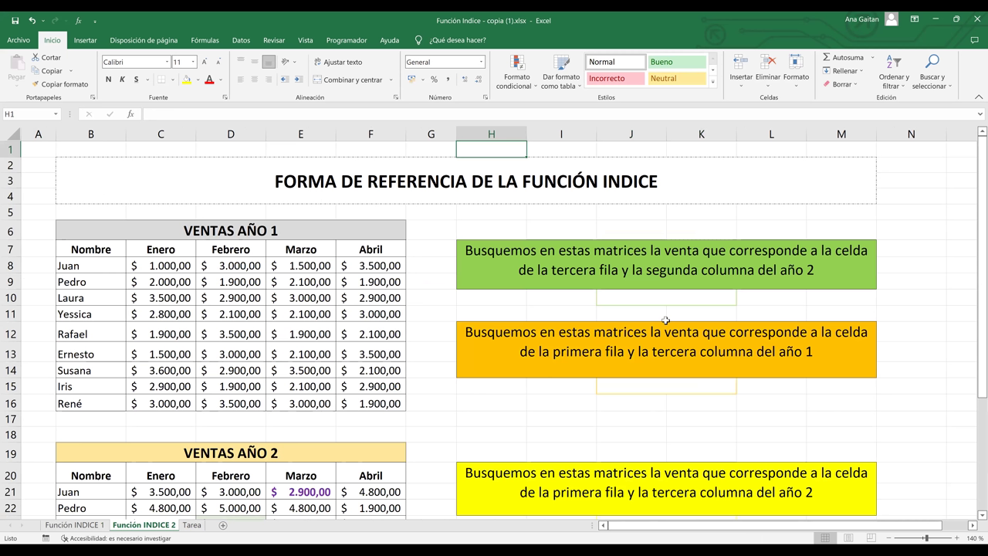
# - Examine the VENTAS AÑO 1 and VENTAS AÑO 2 tables and the exercises beside them, including the first one in H7
pyautogui.hotkey('ctrl', 'Down')
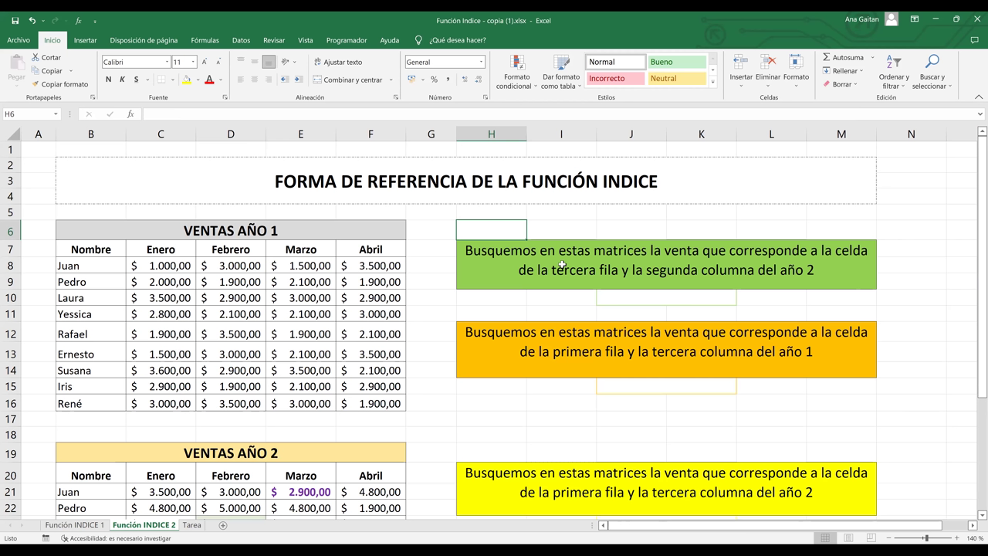
pyautogui.press('Down')
pyautogui.press('Down')
pyautogui.press('Down')
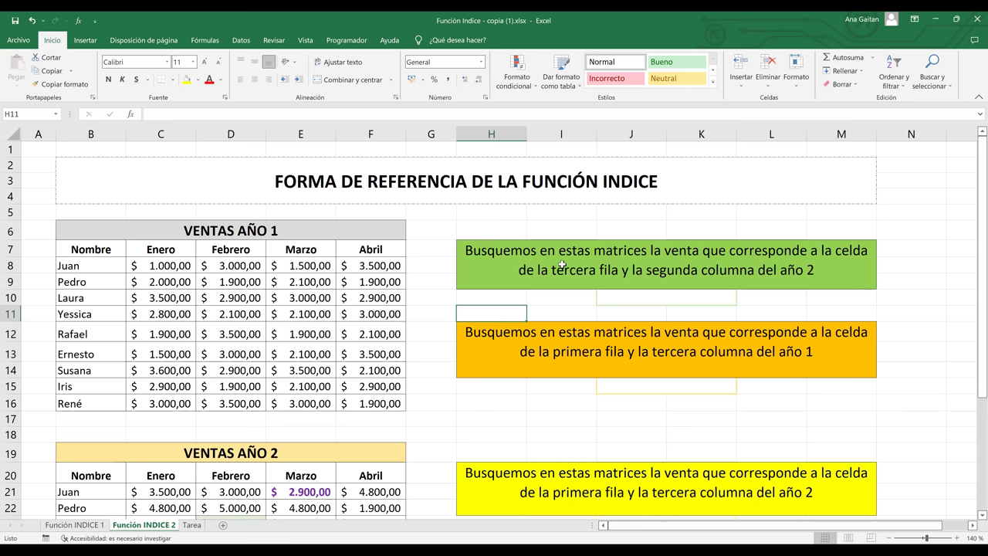
pyautogui.press('Down')
pyautogui.press('Down')
pyautogui.press('Down')
pyautogui.press('Down')
pyautogui.press('Down')
pyautogui.press('Down')
pyautogui.press('Down')
pyautogui.press('Down')
pyautogui.press('Down')
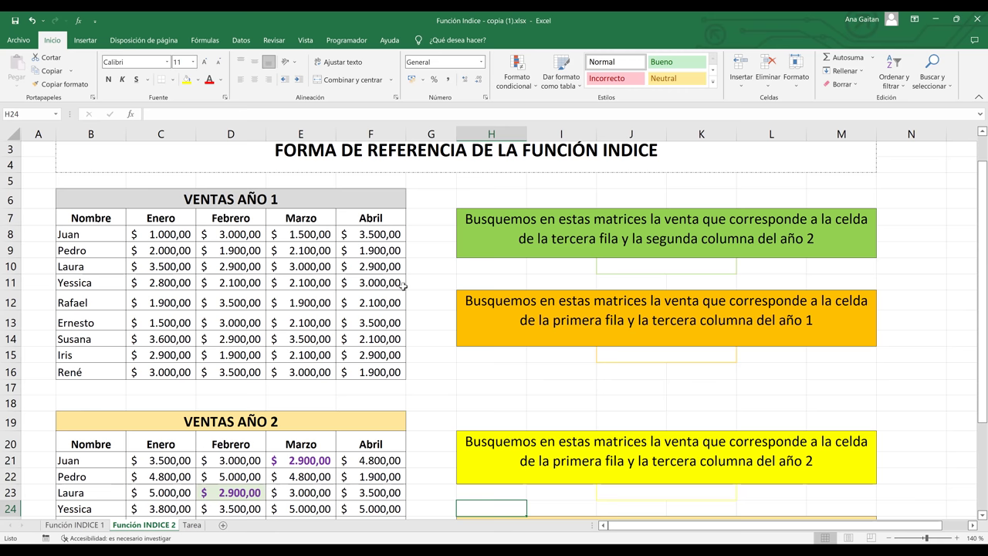
pyautogui.press('Down')
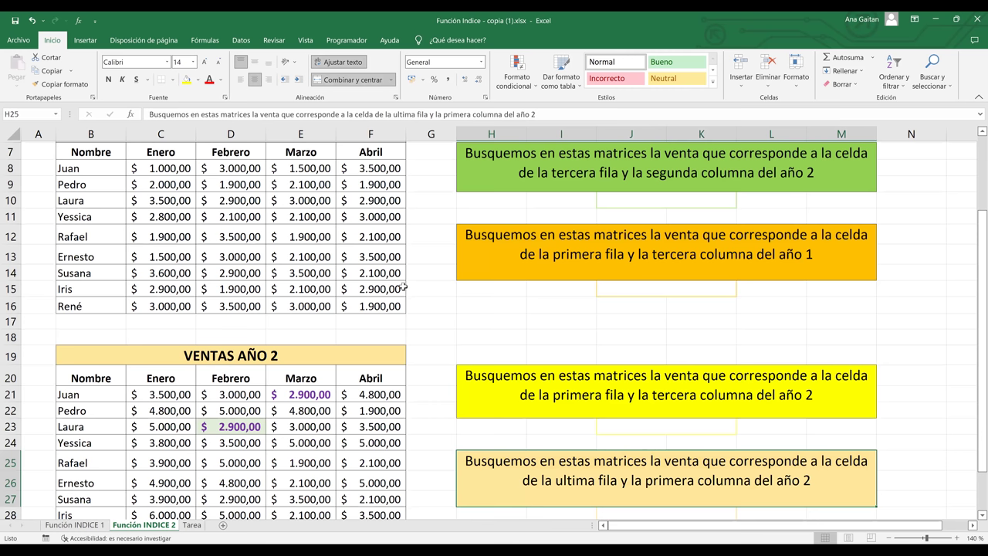
pyautogui.press('Up')
pyautogui.press('Up')
pyautogui.press('Up')
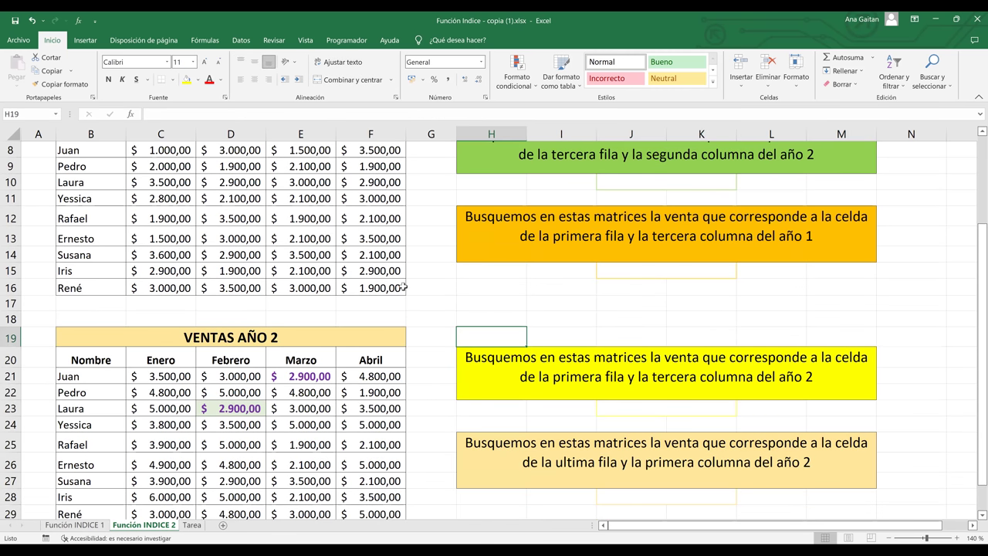
pyautogui.press('Up')
pyautogui.press('Up')
pyautogui.press('Up')
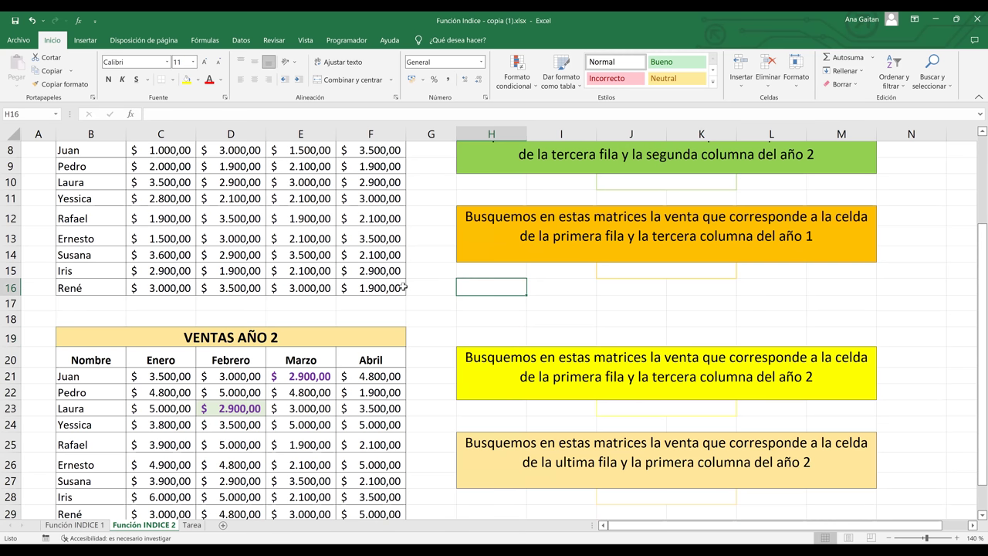
pyautogui.scroll(2, 404, 287)
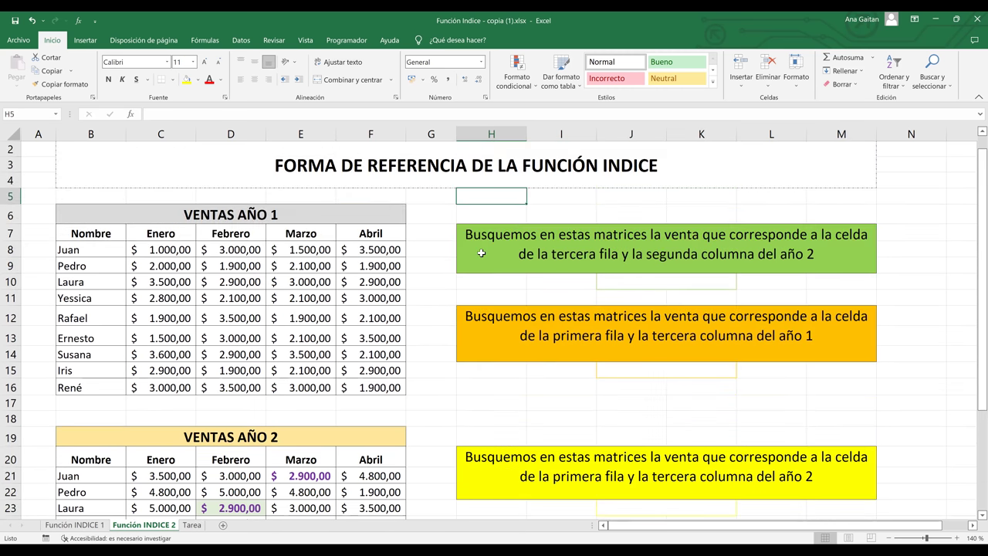
pyautogui.click(314, 277)
pyautogui.click(484, 244)
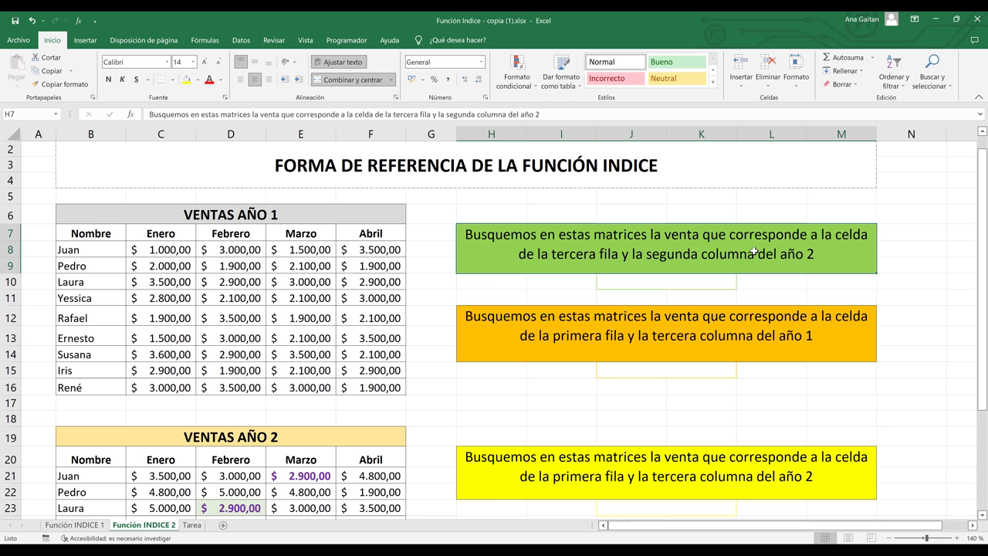
# - Start an INDICE formula in J10 with a parenthesised reference group whose first area is the VENTAS AÑO 1 values, C8:F16
pyautogui.click(706, 278)
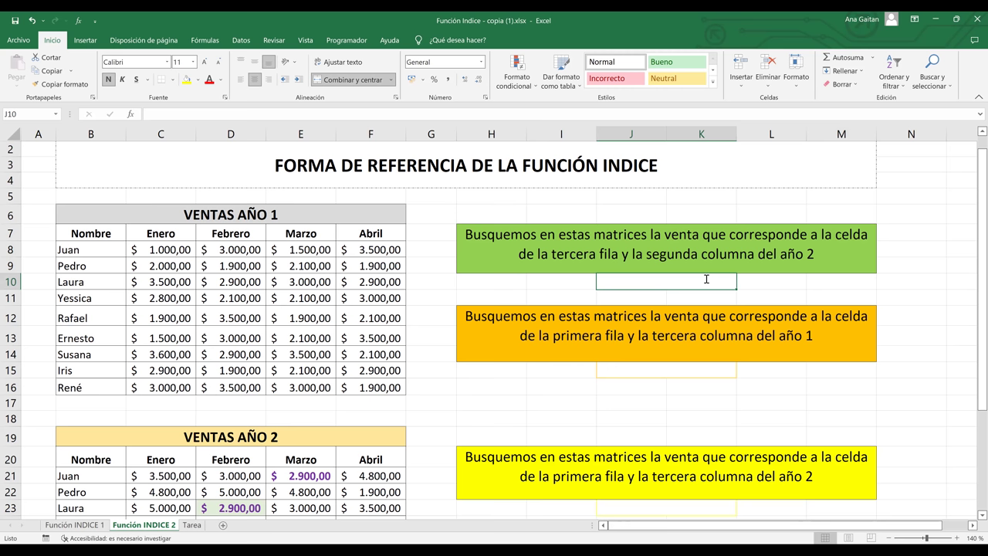
pyautogui.write('=')
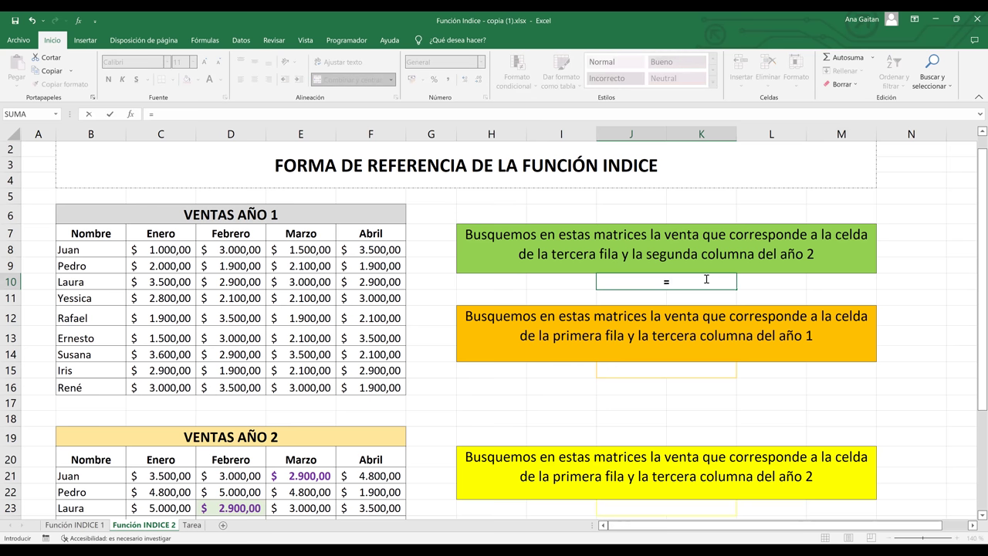
pyautogui.write('ind')
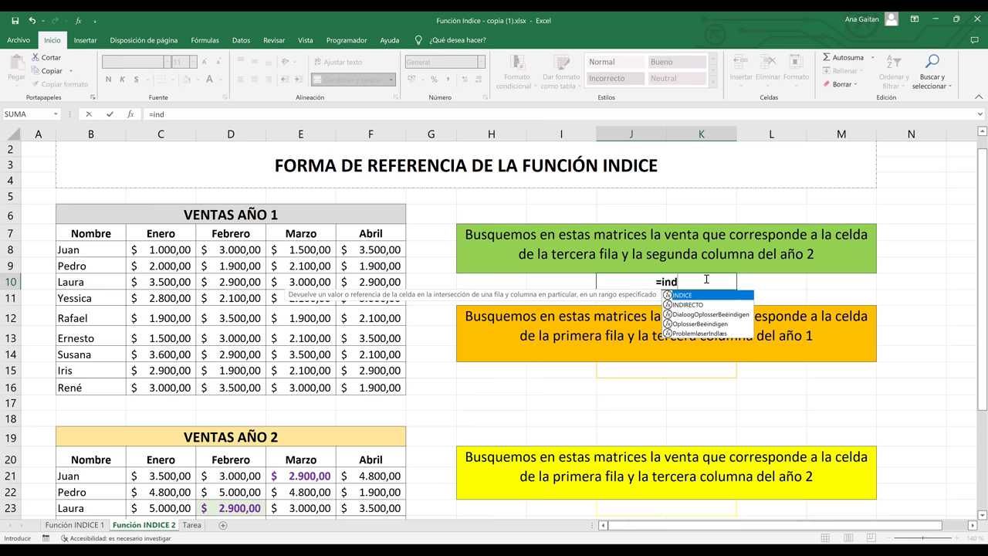
pyautogui.write('ice')
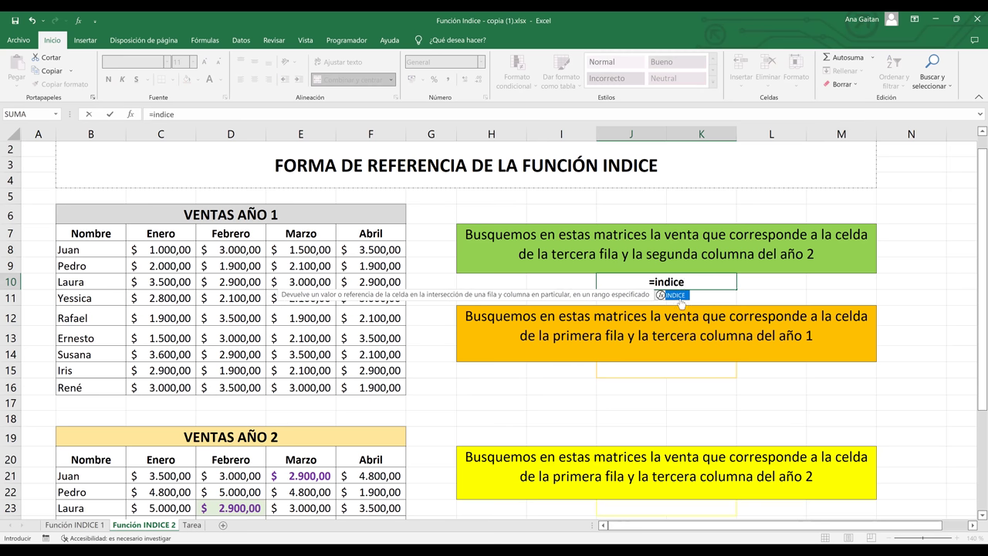
pyautogui.doubleClick(680, 300)
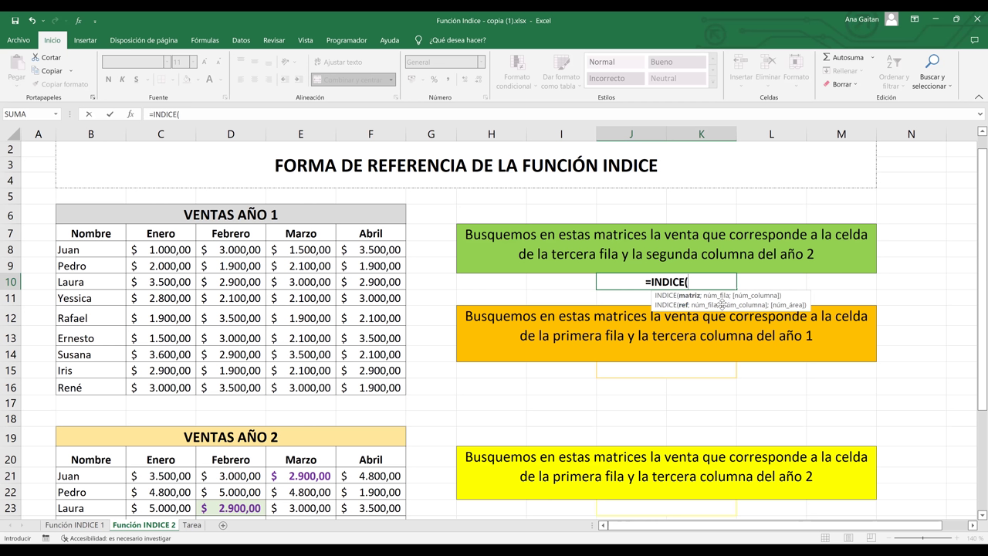
pyautogui.write('(')
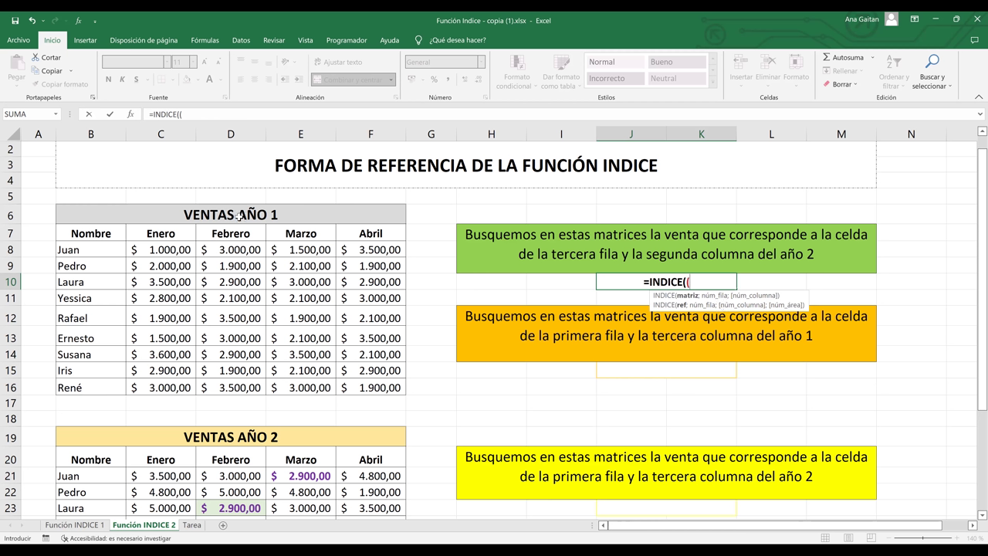
pyautogui.click(150, 250)
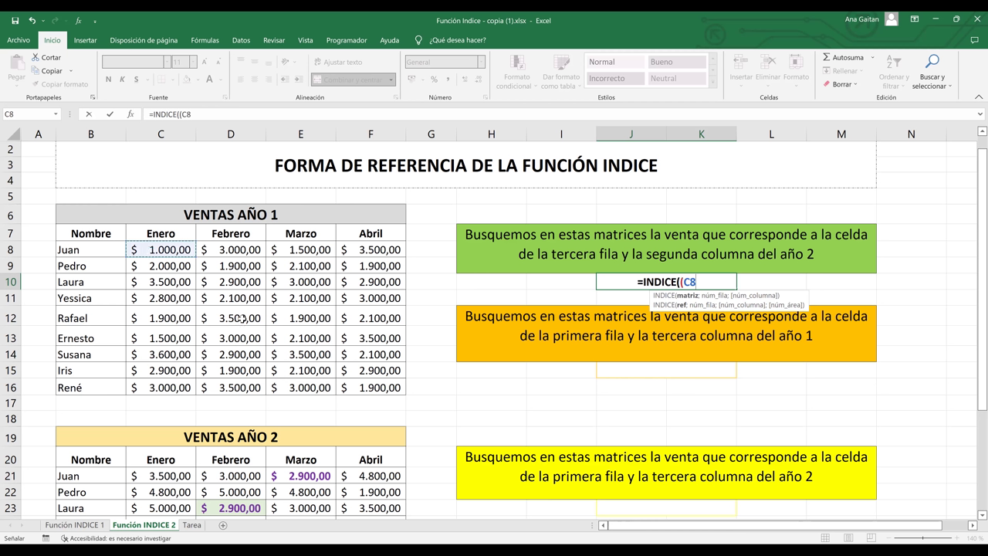
pyautogui.keyDown('shift'); pyautogui.click(365, 387); pyautogui.keyUp('shift')
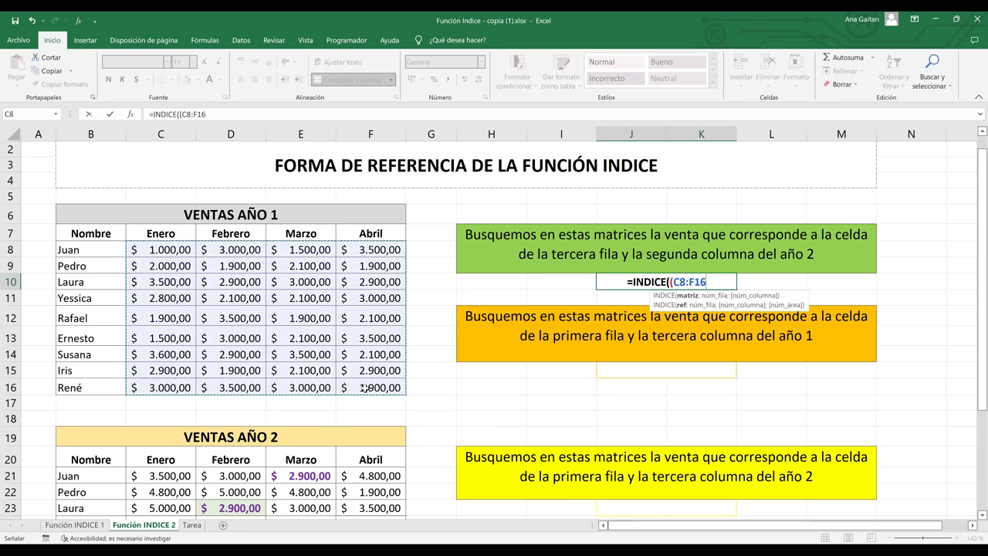
pyautogui.write(';')
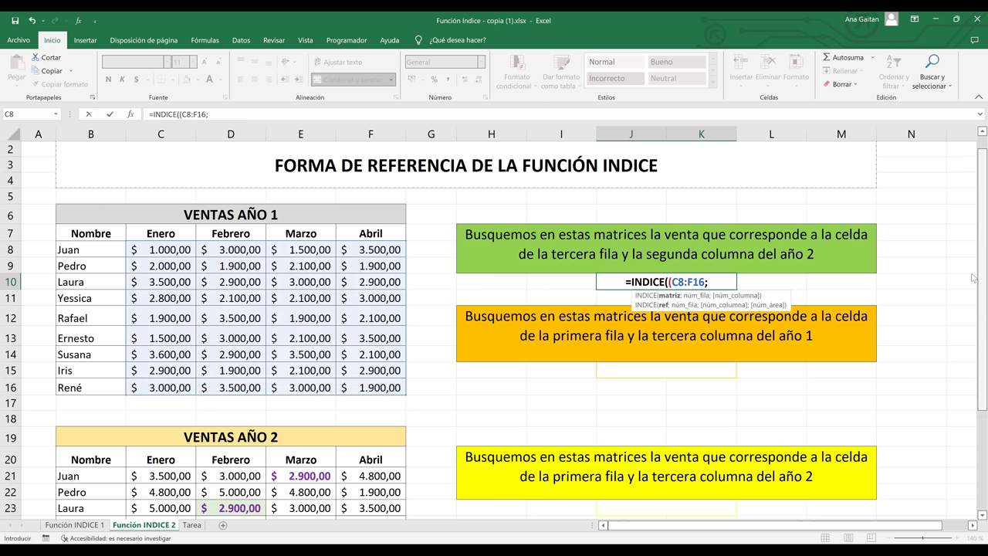
# - Add the VENTAS AÑO 2 values, C21:F29, as the second area of the J10 formula and close the reference group
pyautogui.scroll(-1, 974, 285)
pyautogui.scroll(-1, 759, 266)
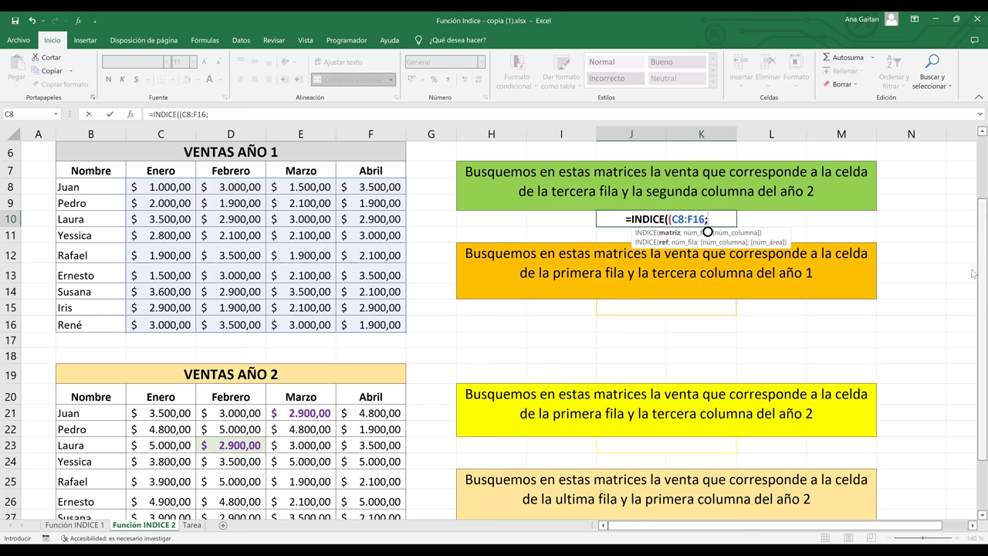
pyautogui.scroll(-1, 972, 284)
pyautogui.scroll(-1, 973, 284)
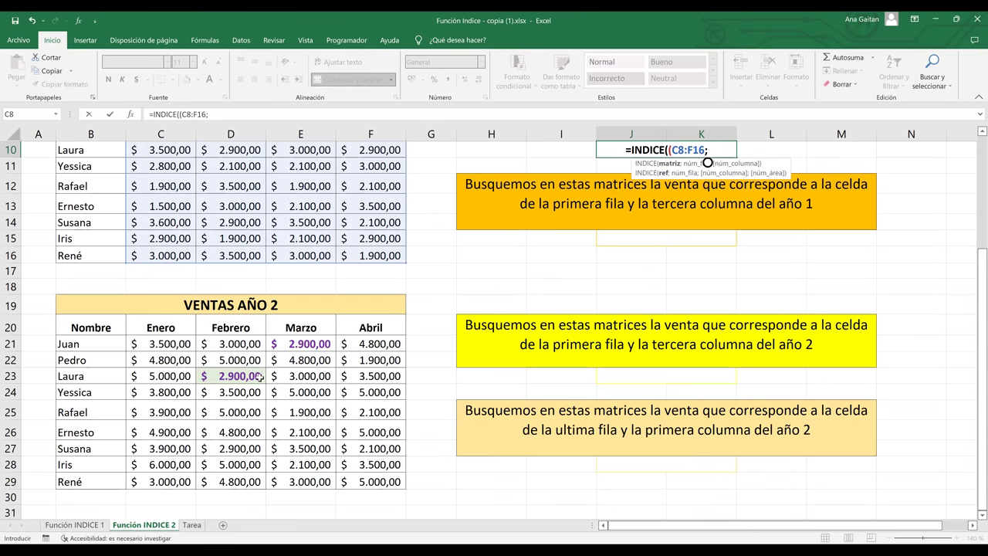
pyautogui.click(161, 343)
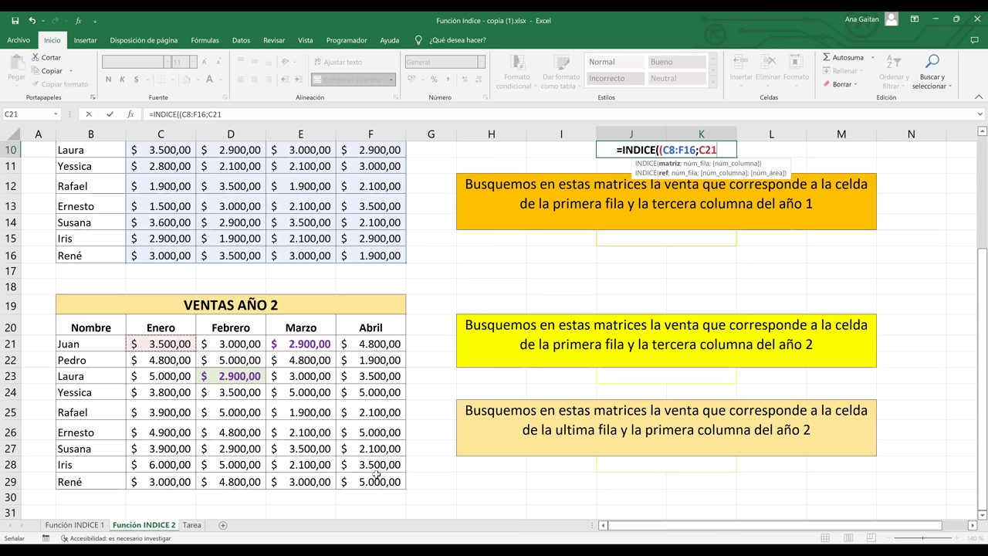
pyautogui.hotkey('ctrl', 'shift', 'Right')
pyautogui.hotkey('ctrl', 'shift', 'Down')
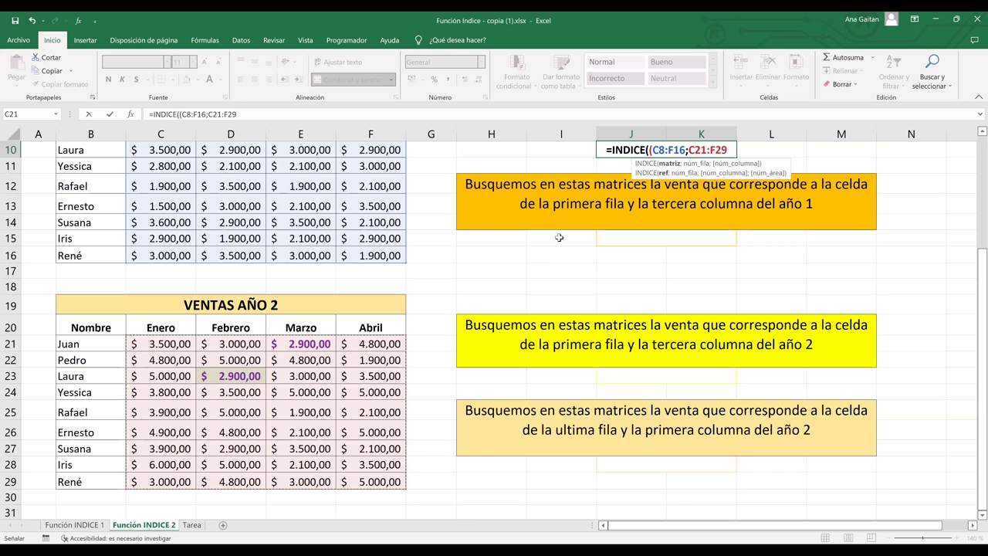
pyautogui.write(')')
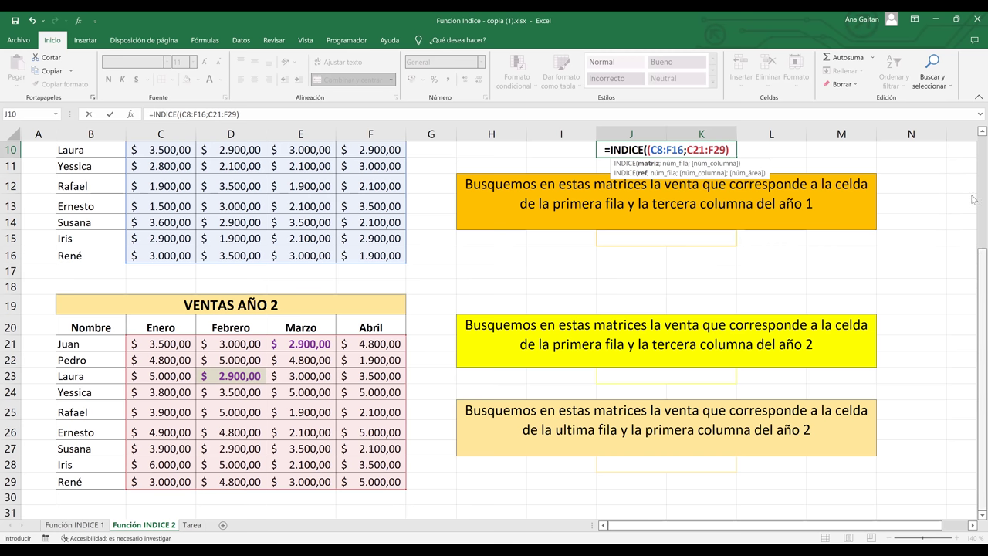
# - Complete the INDICE formula in J10 with row number 3, column number 2 and area number 2
pyautogui.scroll(2, 973, 199)
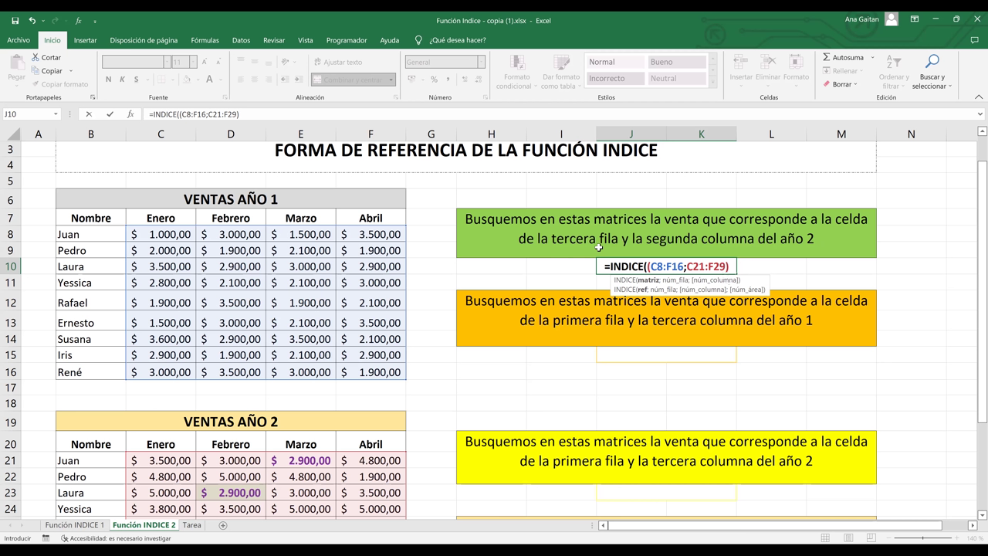
pyautogui.write(';')
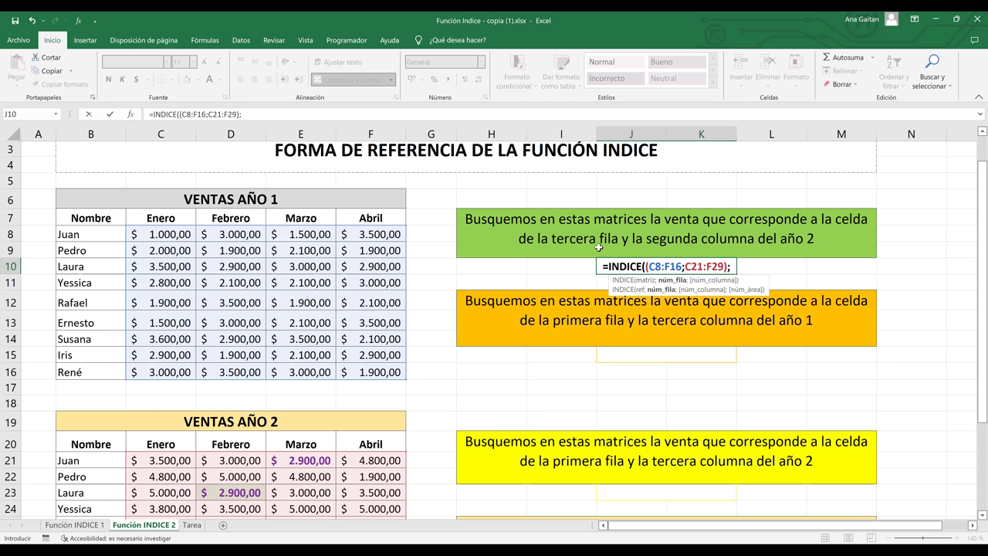
pyautogui.write('3')
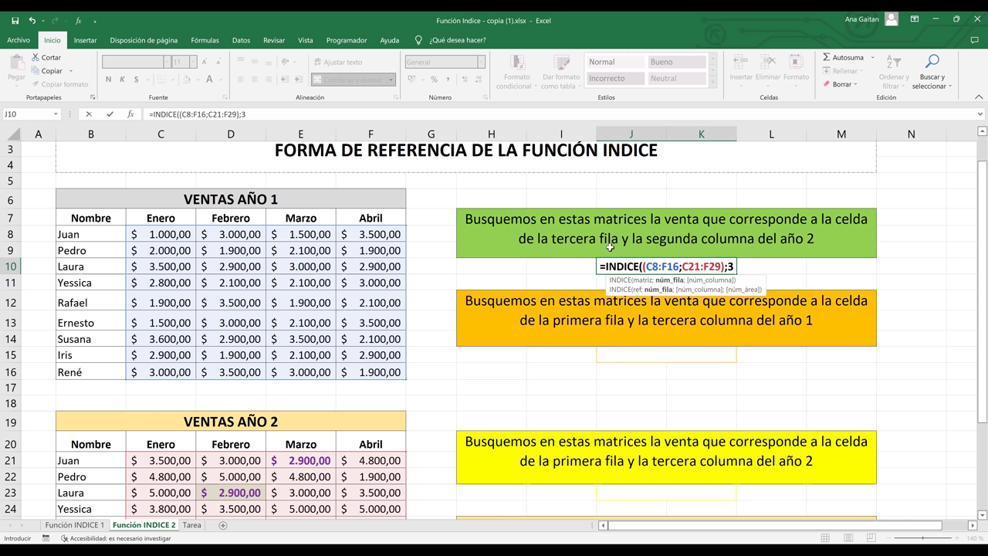
pyautogui.write(';')
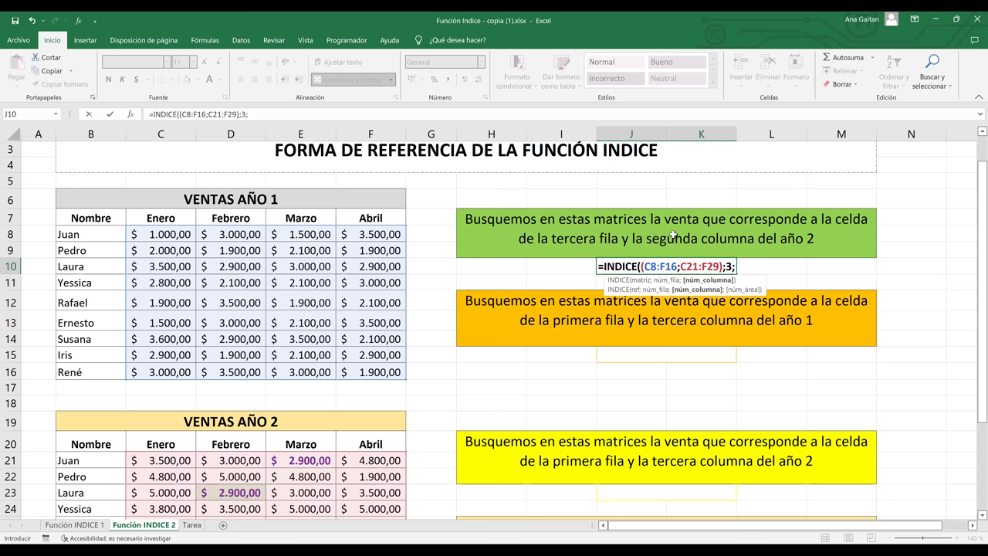
pyautogui.write('2')
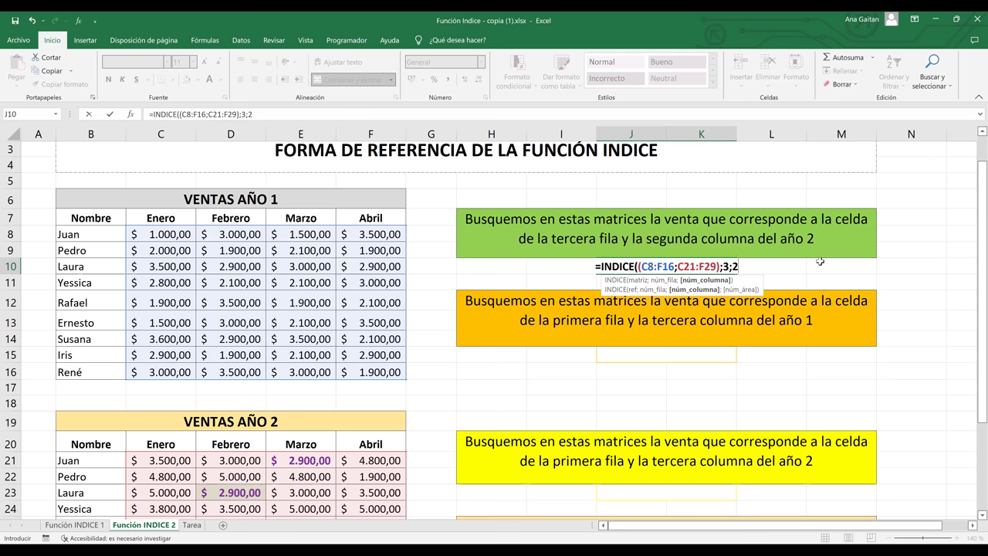
pyautogui.write(';2')
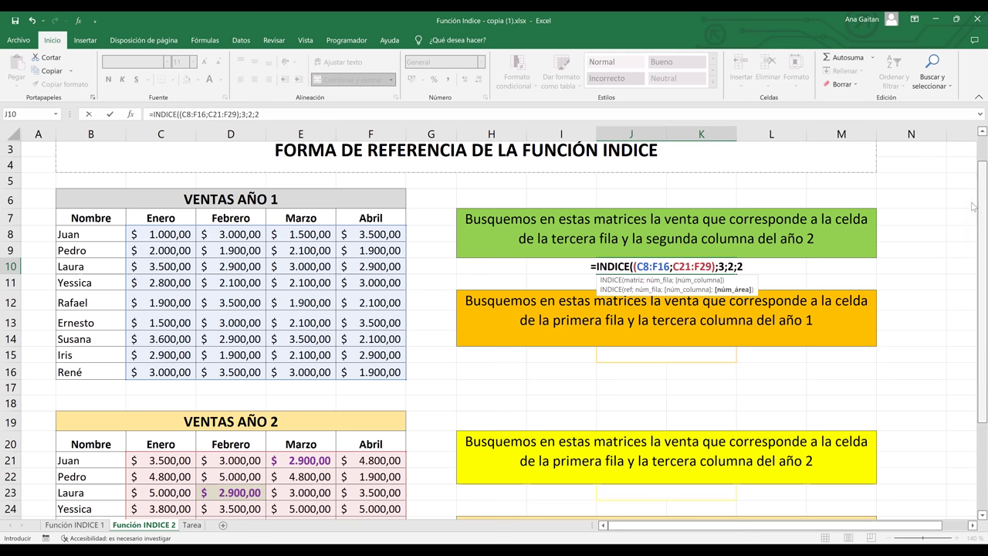
pyautogui.scroll(-1, 973, 220)
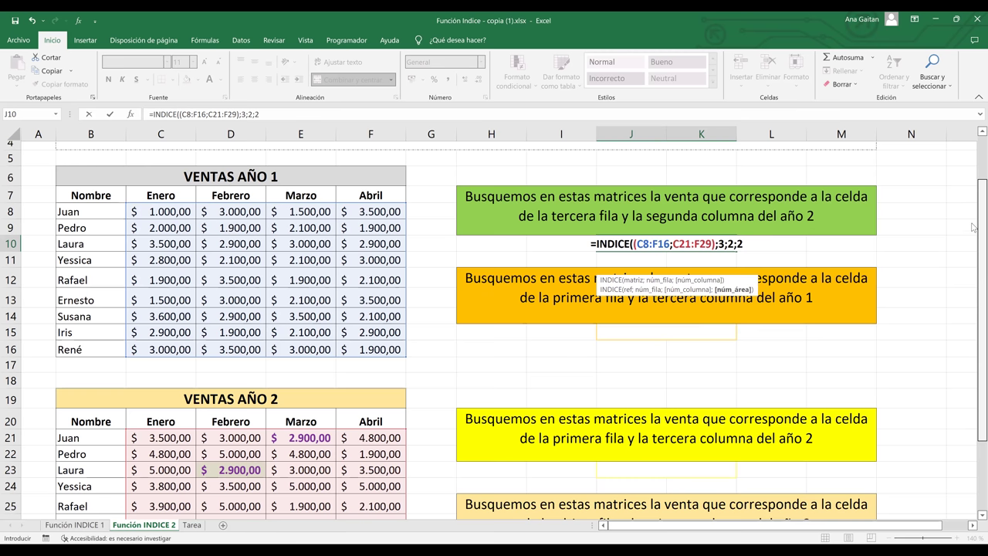
pyautogui.scroll(-1, 972, 229)
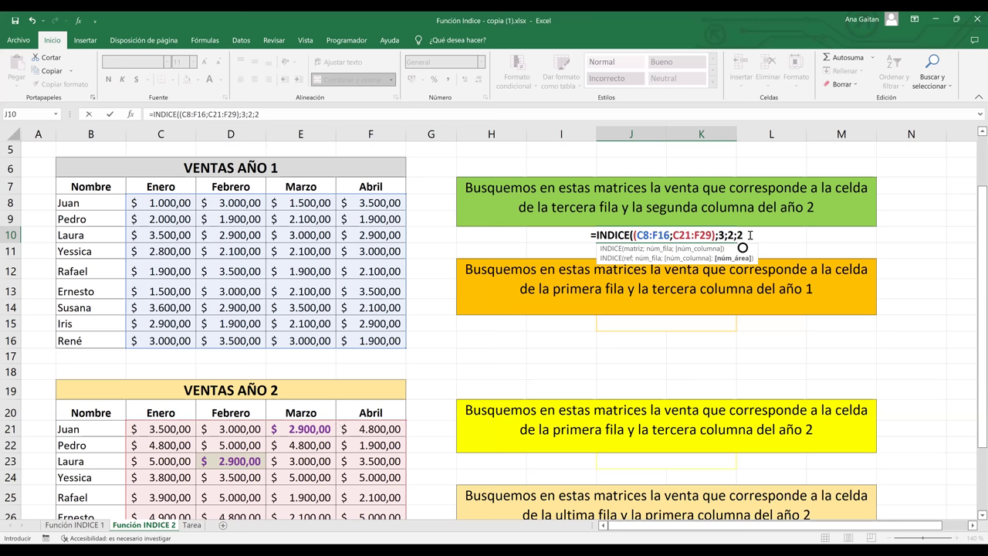
pyautogui.write(')')
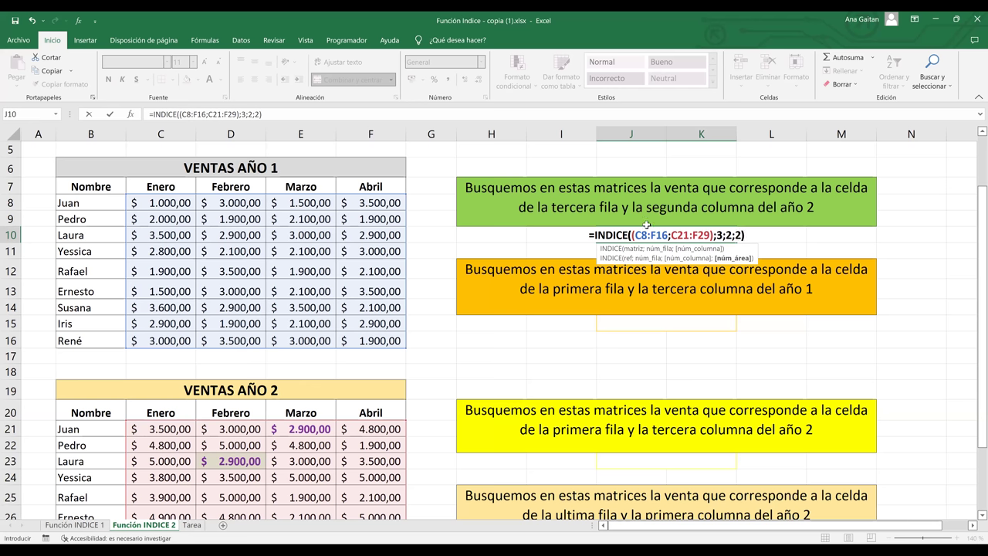
pyautogui.press('Return')
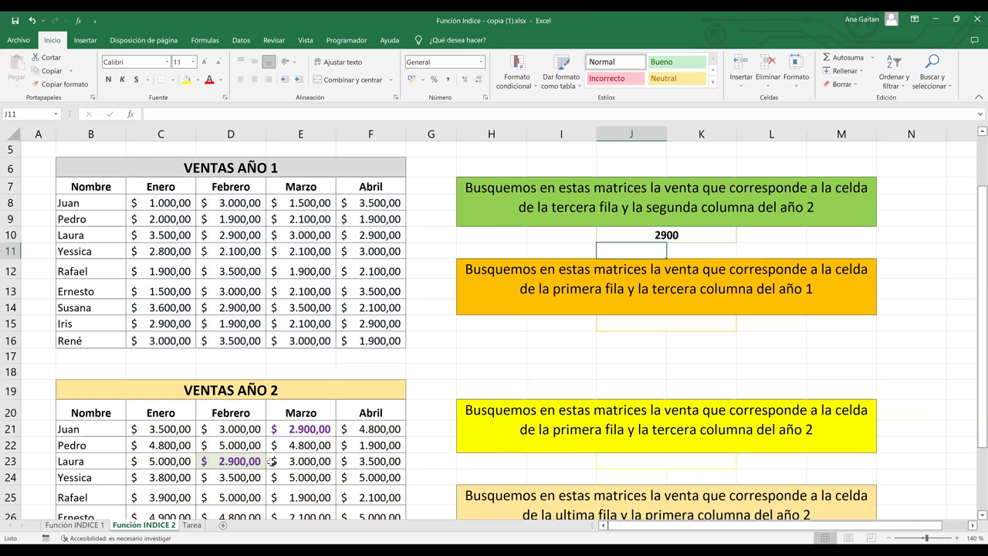
# - Set the year 1 February sale in D10 to 500 and check the J10 result against D10 and D23
pyautogui.press('Up')
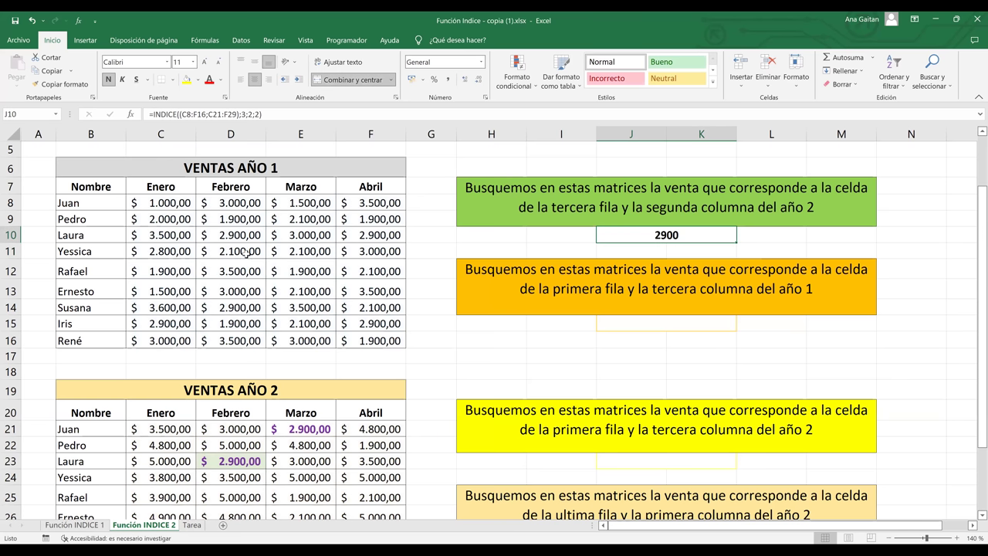
pyautogui.click(232, 461)
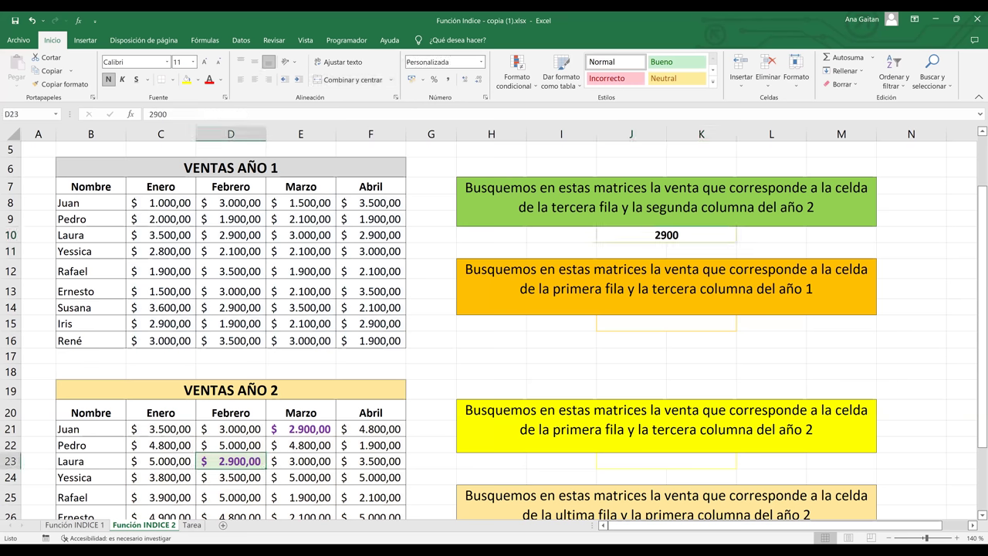
pyautogui.click(229, 232)
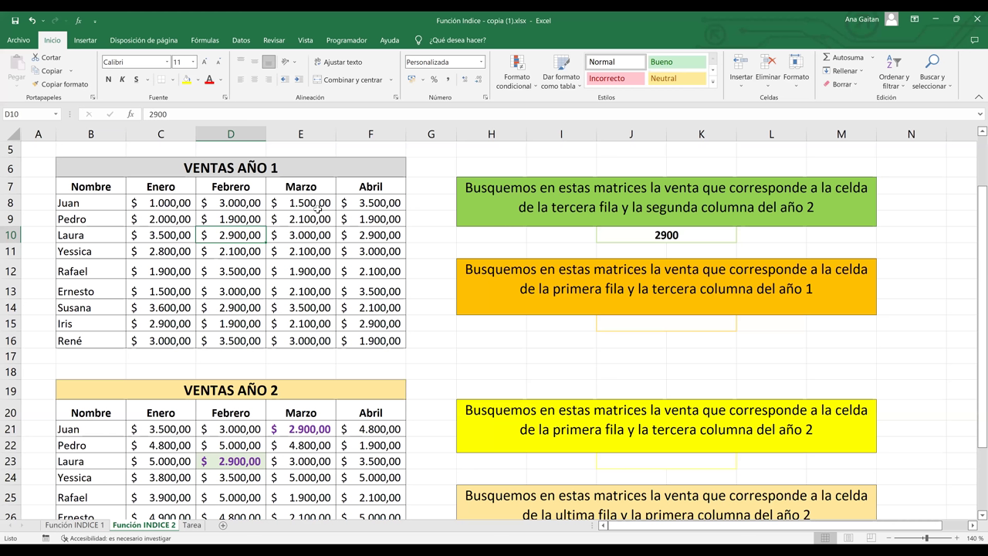
pyautogui.write('500')
pyautogui.press('Return')
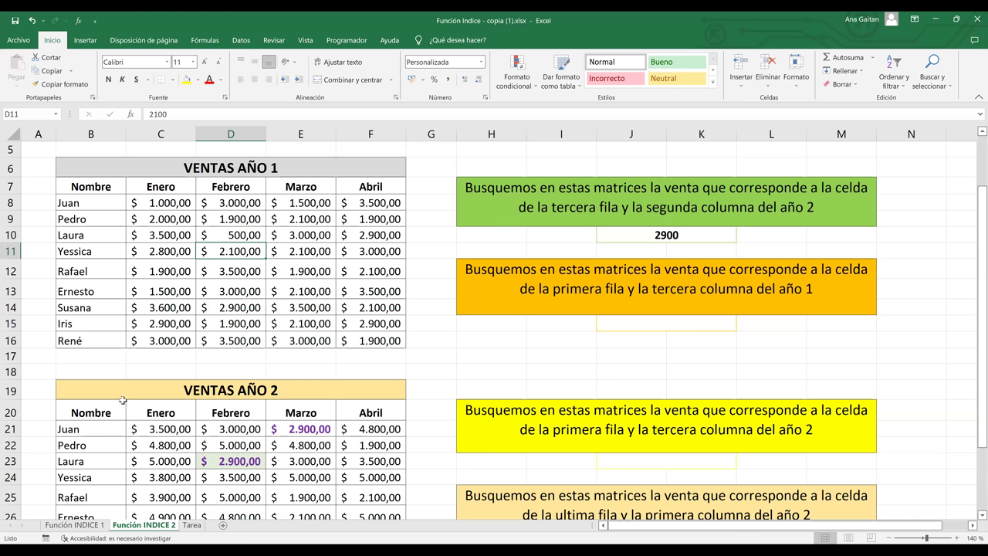
pyautogui.keyDown('ctrl'); pyautogui.click(245, 463); pyautogui.keyUp('ctrl')
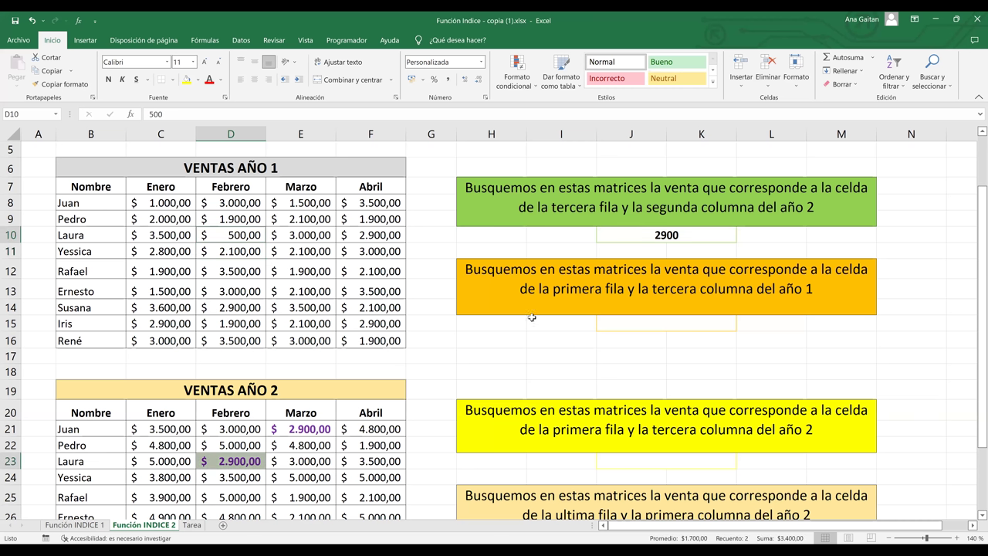
pyautogui.click(681, 241)
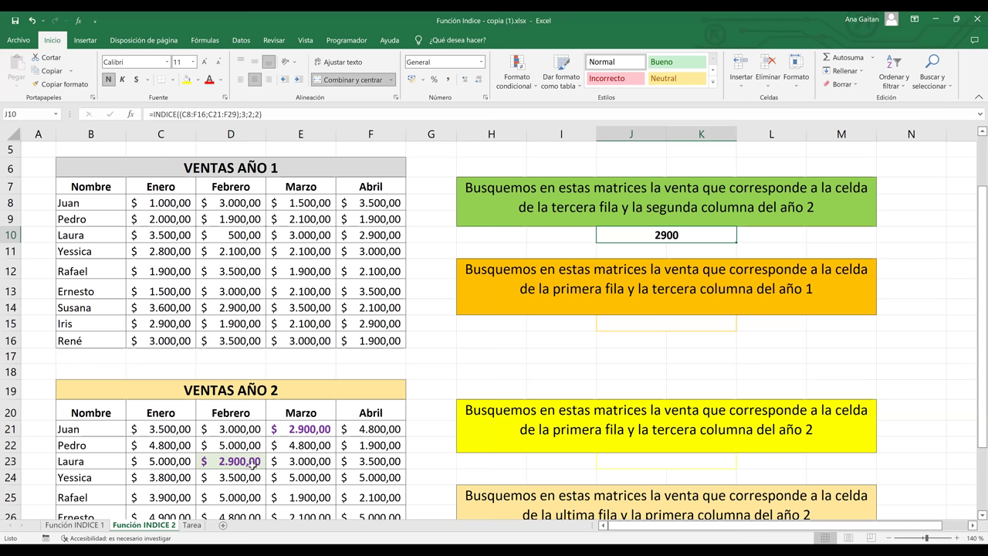
# - Set the year 2 February sale in D23 to 5000 and check the INDICE result in J10 against it
pyautogui.click(252, 464)
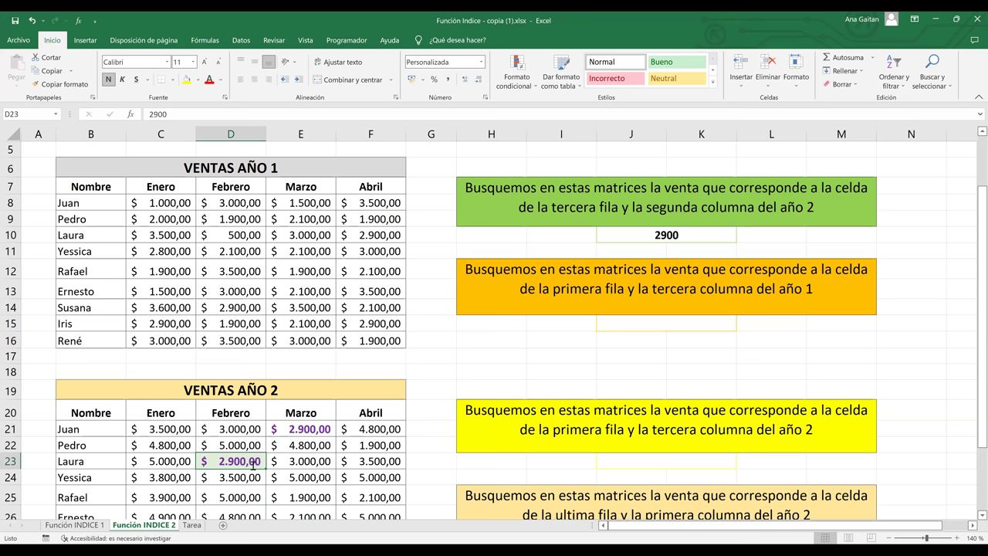
pyautogui.write('5000')
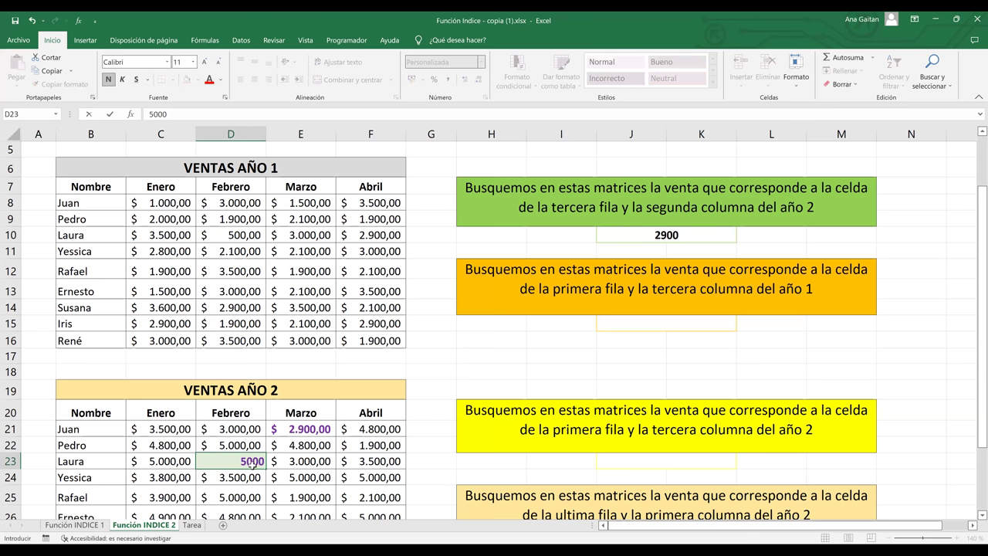
pyautogui.press('Return')
pyautogui.click(240, 461)
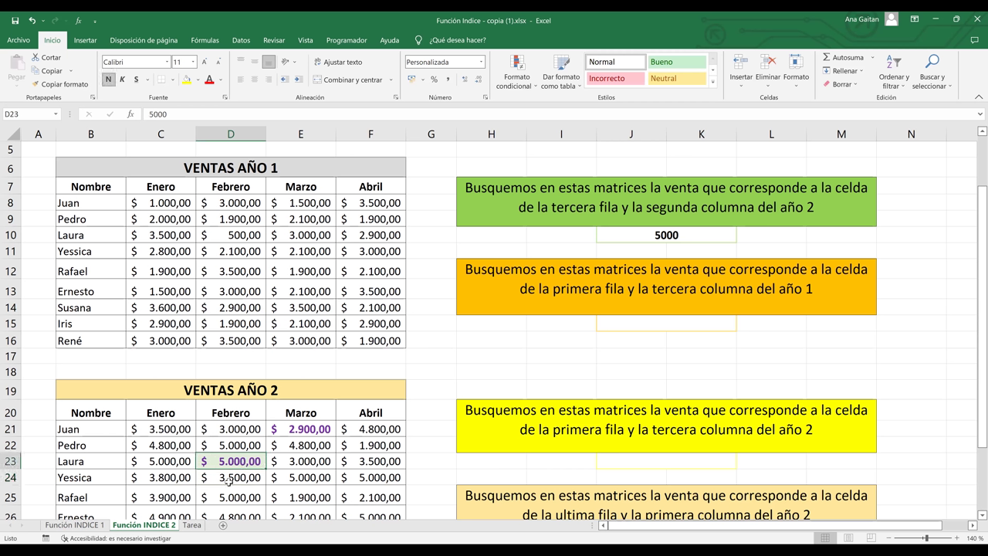
pyautogui.click(692, 234)
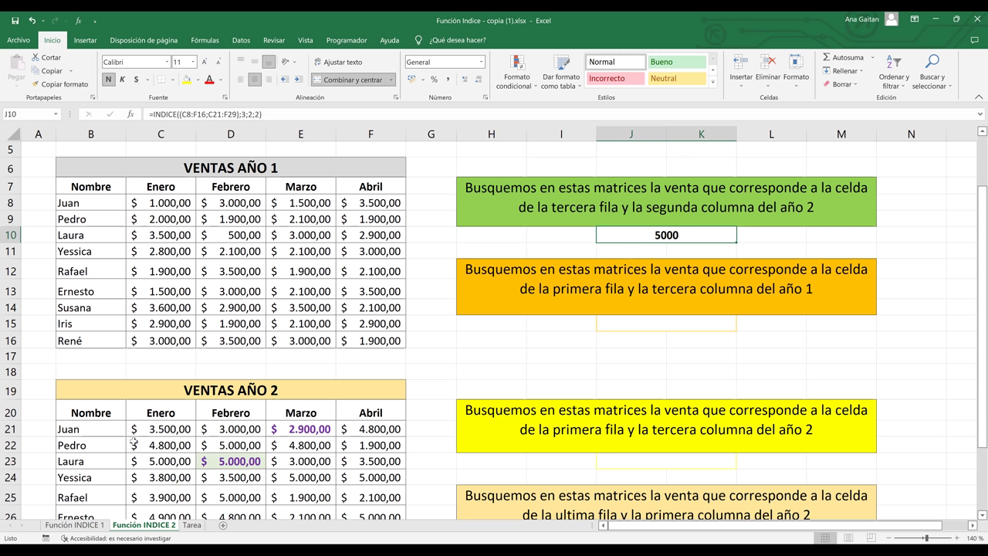
# - Start an INDICE formula in J15 with the VENTAS AÑO 1 values, C8:F16, as the first area of a parenthesised reference group
pyautogui.click(685, 324)
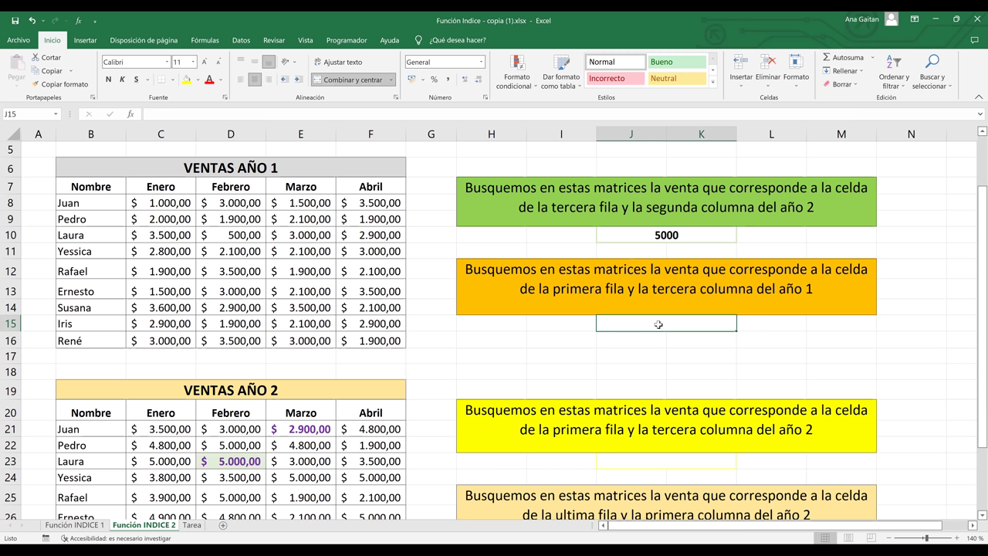
pyautogui.write('=')
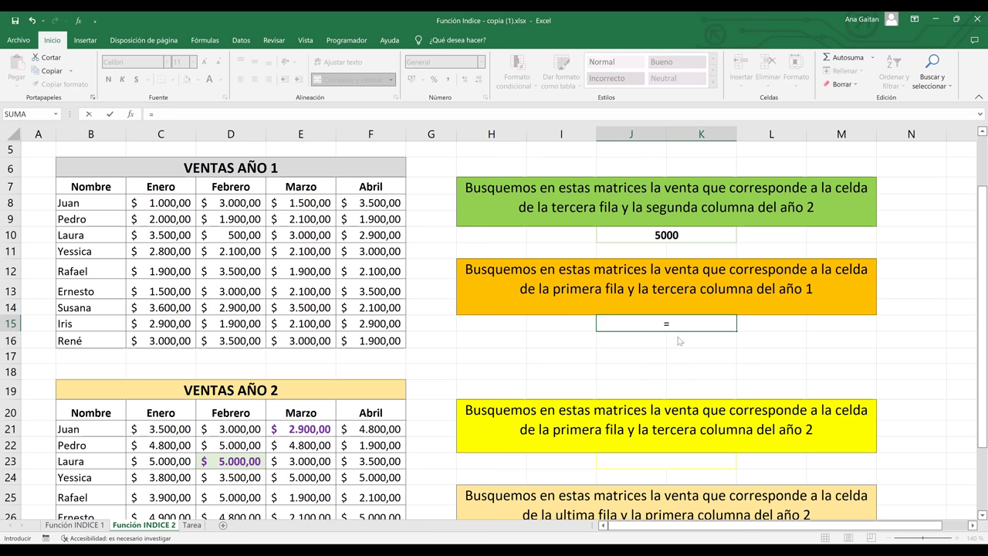
pyautogui.write('INDICE(')
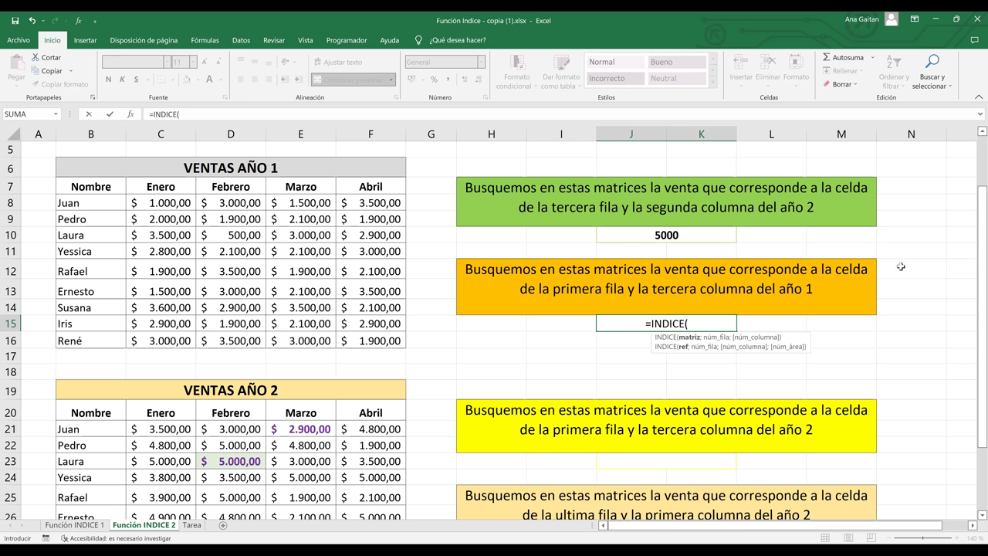
pyautogui.write('(')
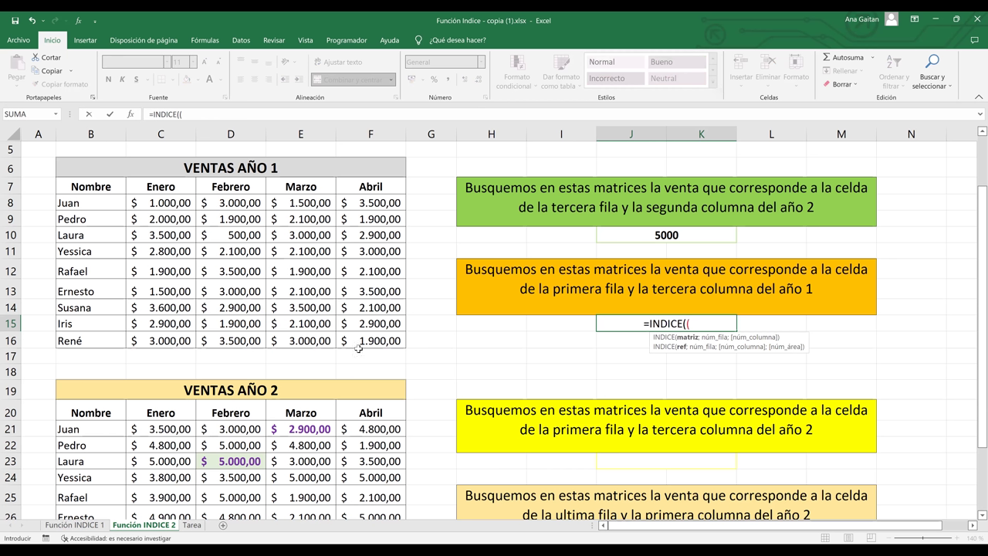
pyautogui.click(168, 203)
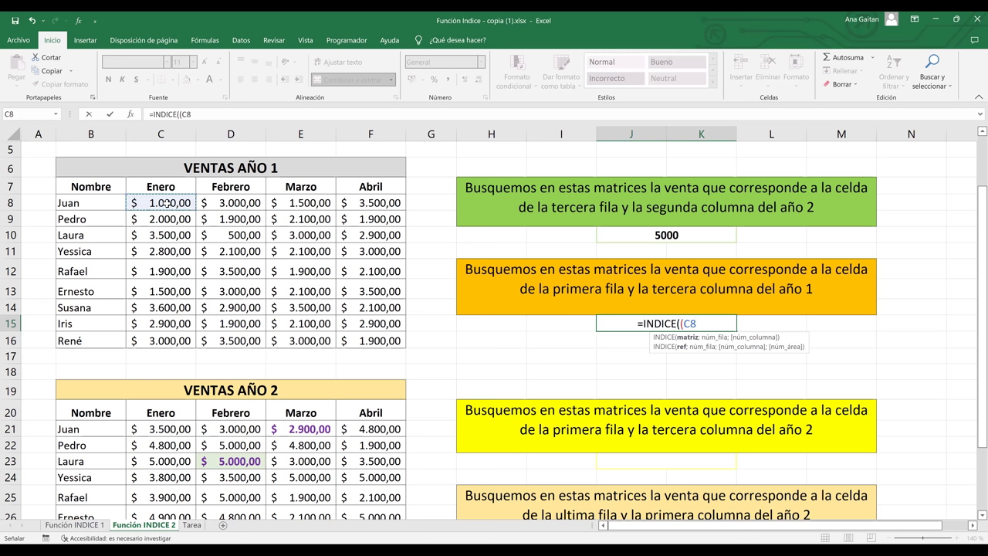
pyautogui.write(';')
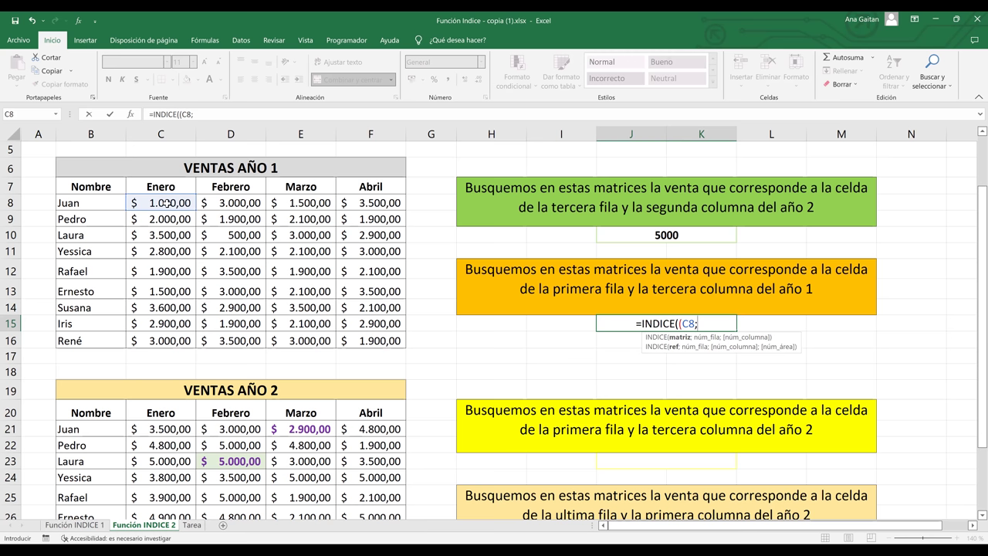
pyautogui.write('f16')
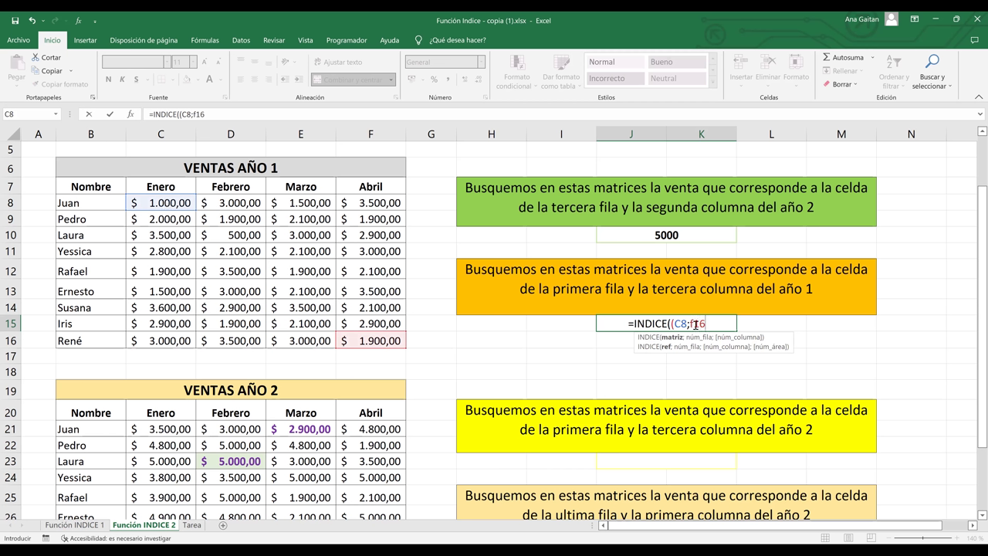
pyautogui.click(690, 324)
pyautogui.press('BackSpace')
pyautogui.write(':')
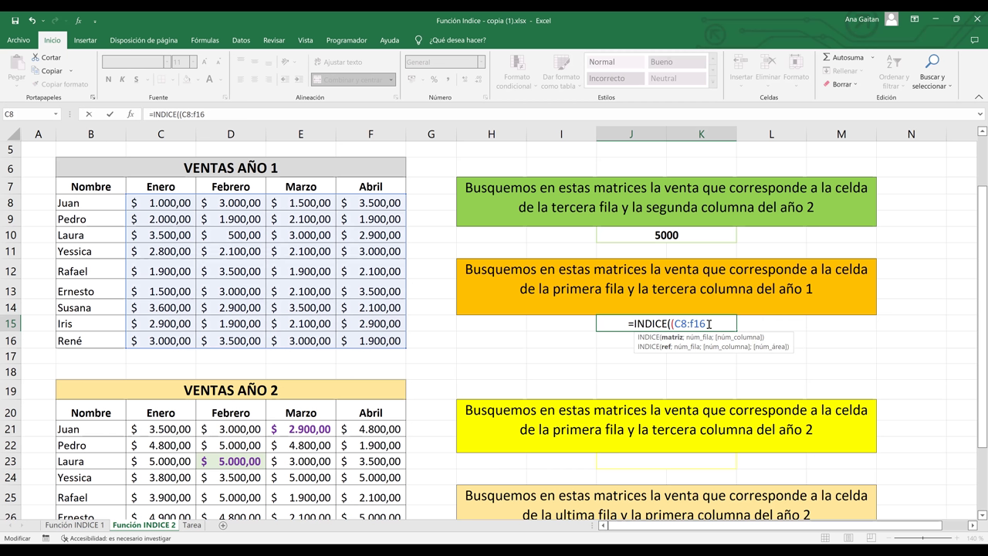
# - Add the VENTAS AÑO 2 values, C21:F29, as the second area of the J15 formula and close the reference group
pyautogui.write(';')
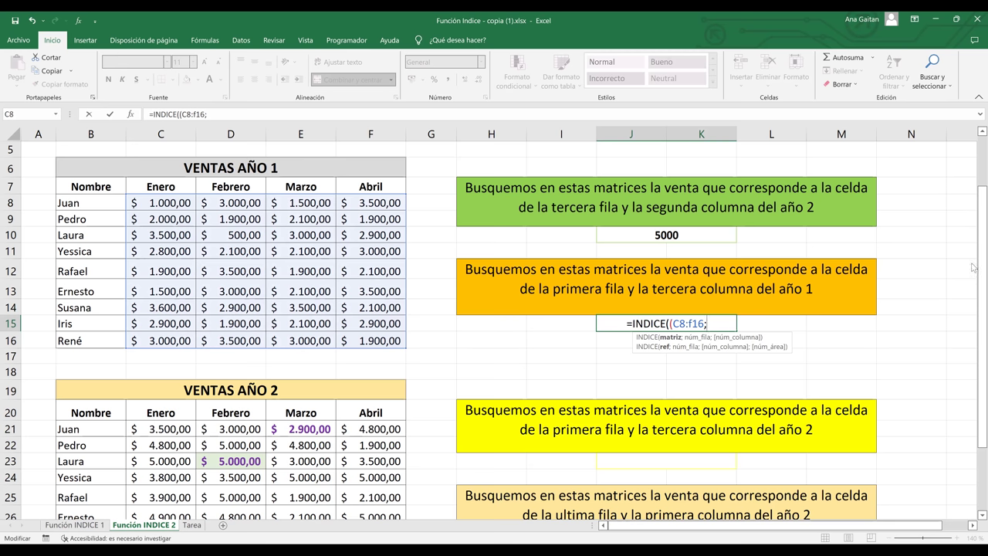
pyautogui.scroll(-1, 972, 294)
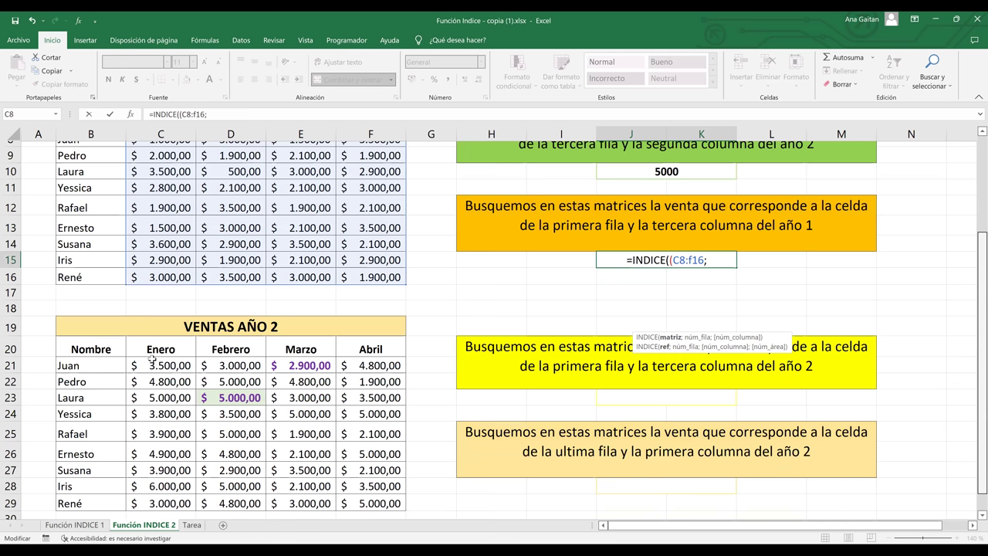
pyautogui.click(152, 359)
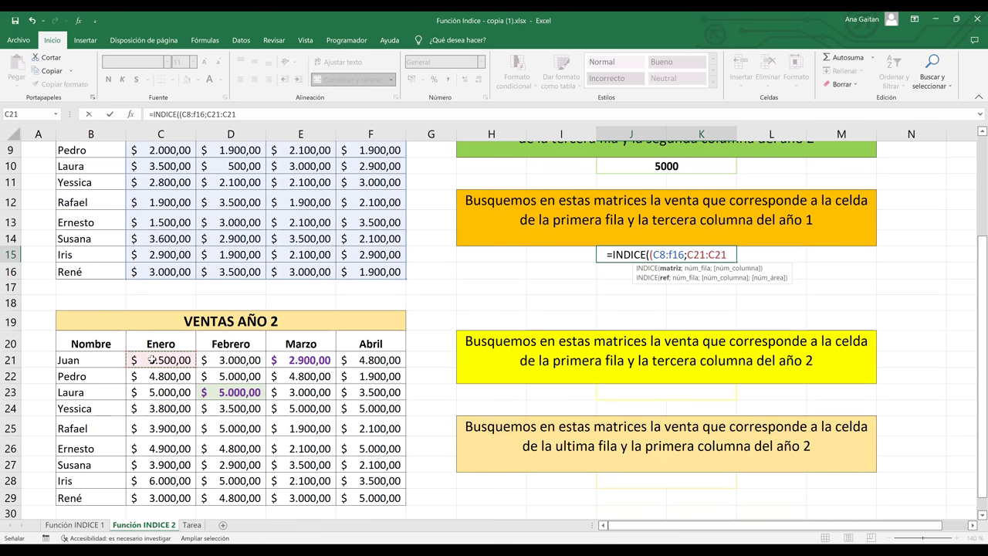
pyautogui.press('BackSpace')
pyautogui.press('BackSpace')
pyautogui.press('BackSpace')
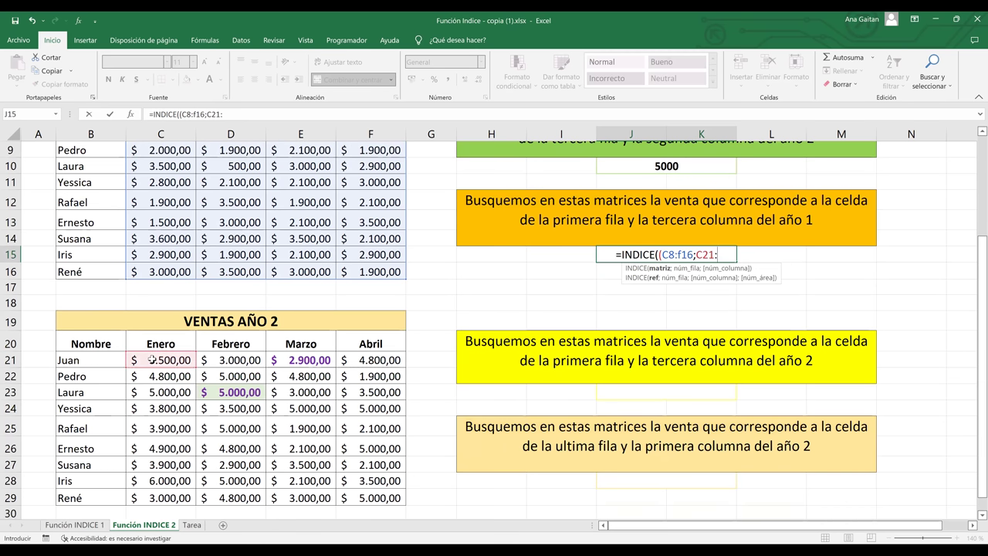
pyautogui.write('f29')
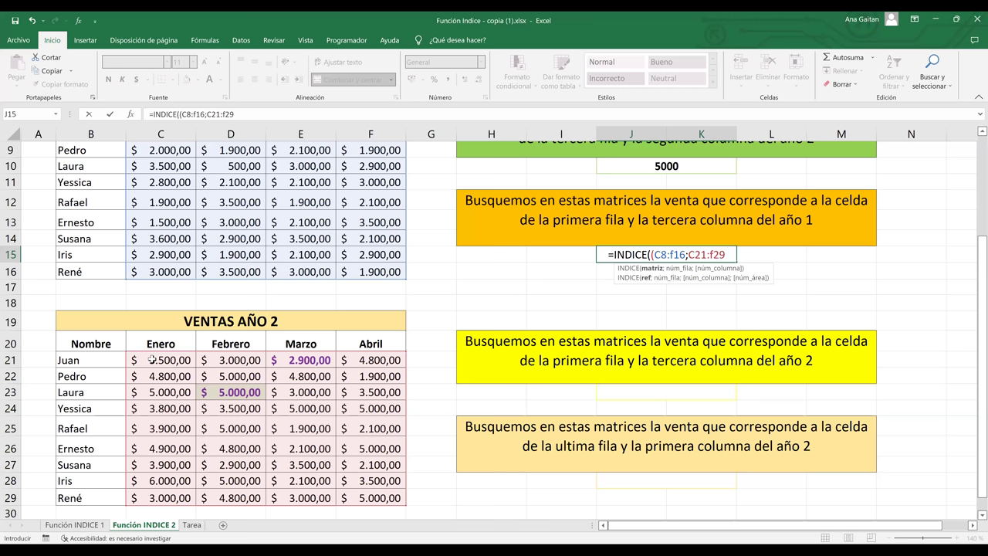
pyautogui.write(')')
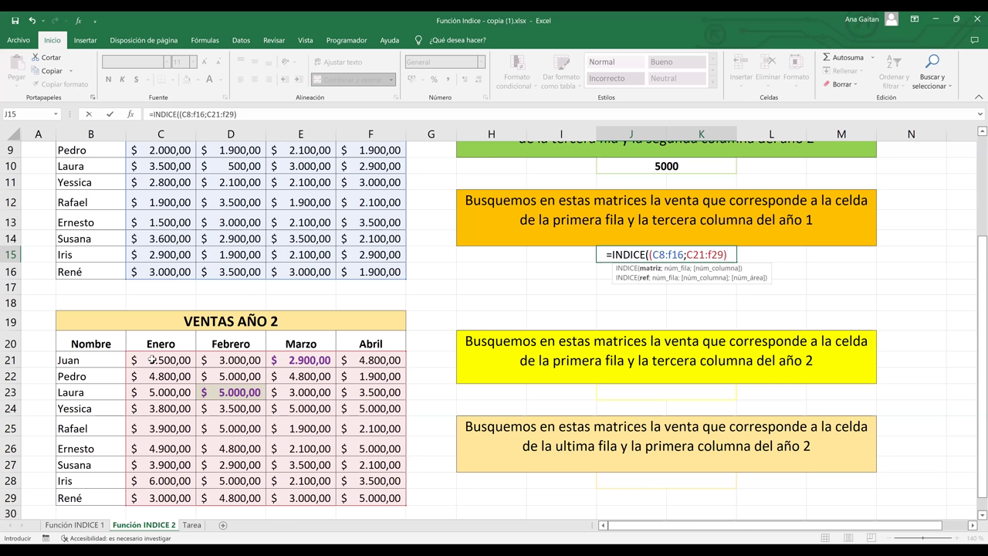
# - Complete the INDICE formula in J15 with row number 1, column number 3 and area number 1
pyautogui.write(';')
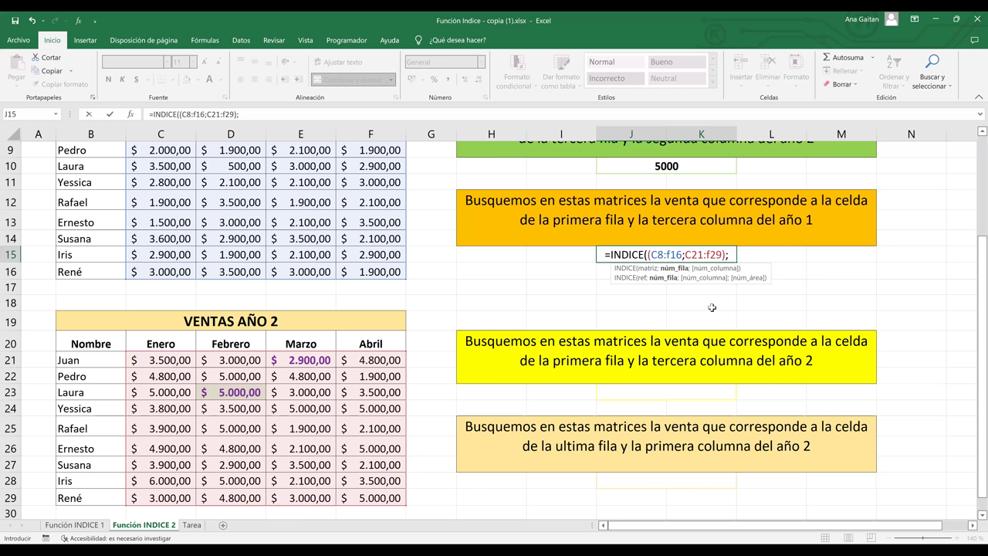
pyautogui.write('1')
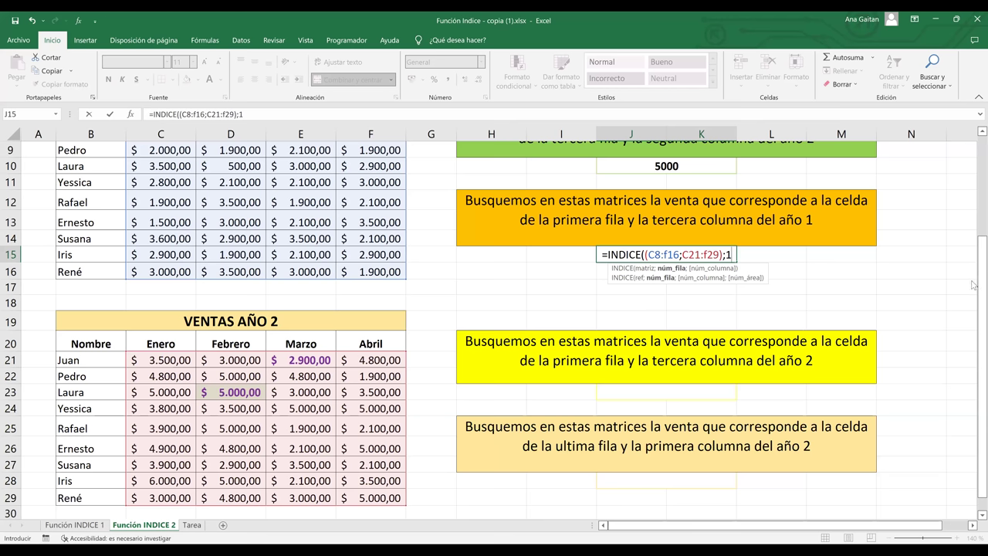
pyautogui.press('BackSpace')
pyautogui.scroll(1, 973, 262)
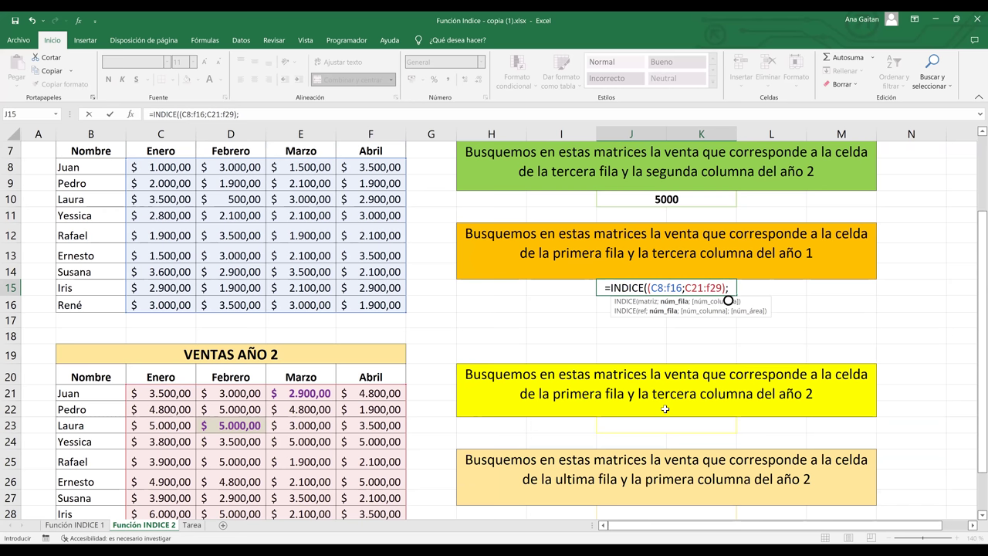
pyautogui.write('1')
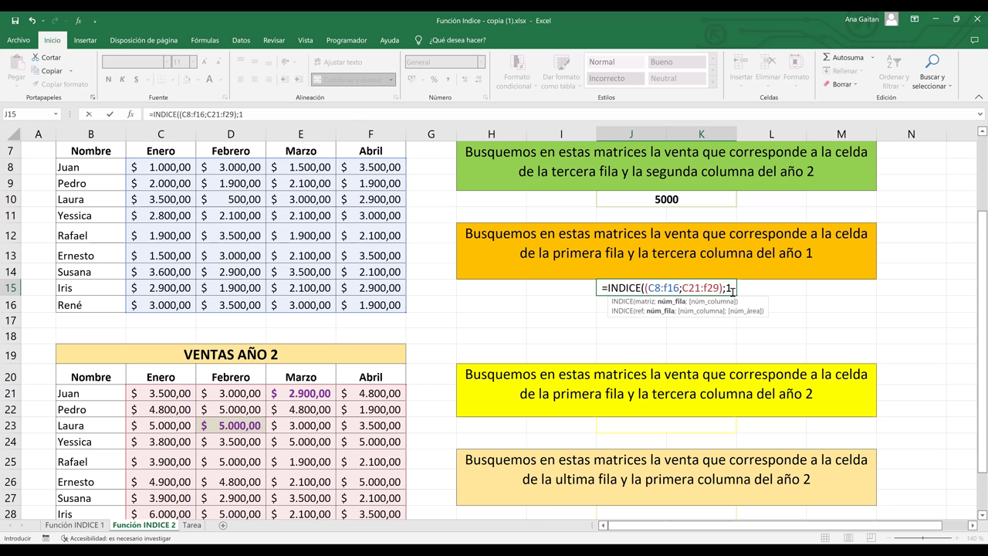
pyautogui.write(';')
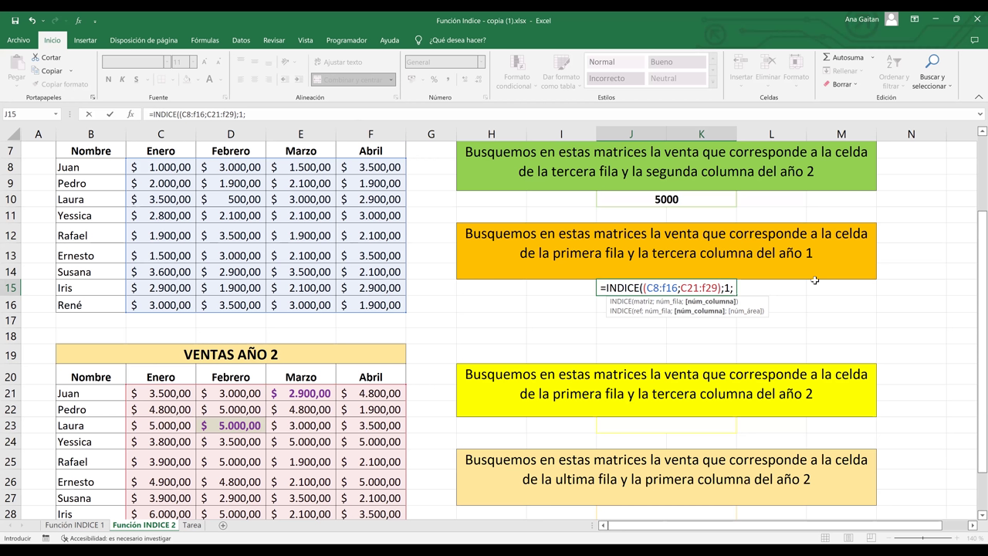
pyautogui.write('3')
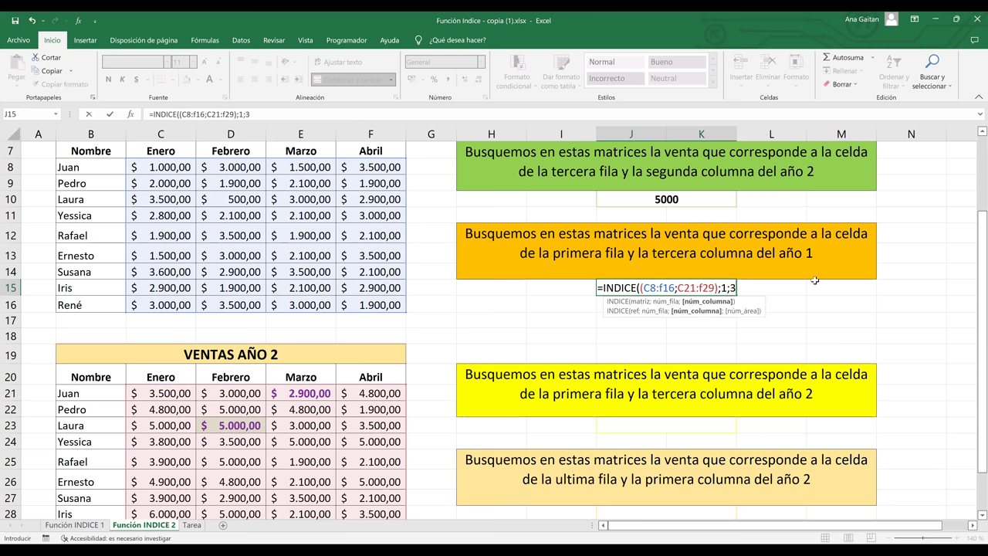
pyautogui.write(';')
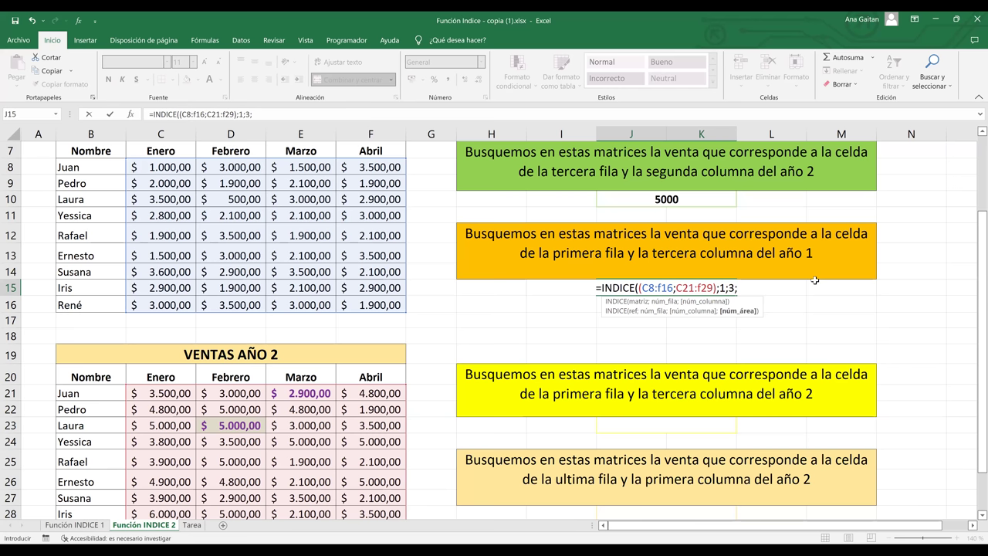
pyautogui.write('1')
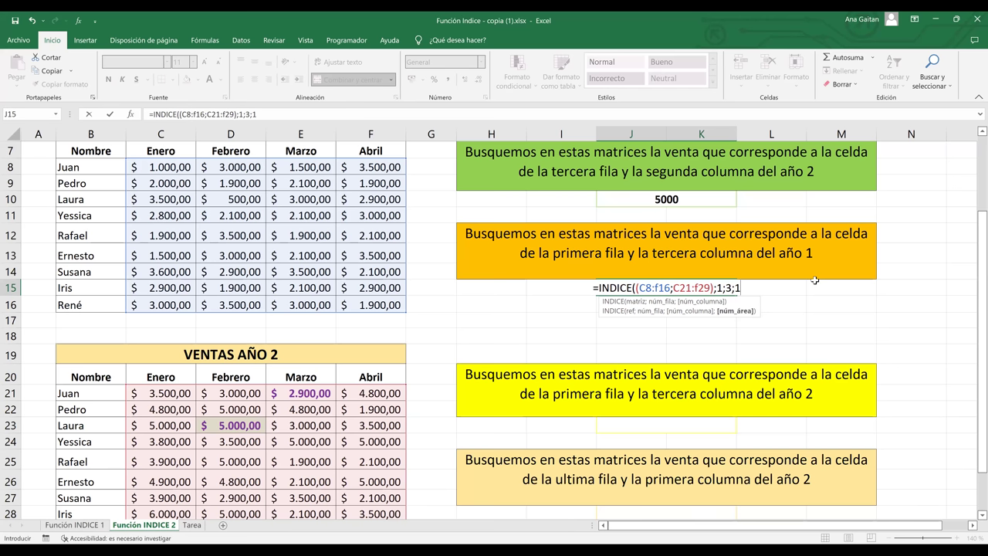
pyautogui.write(')')
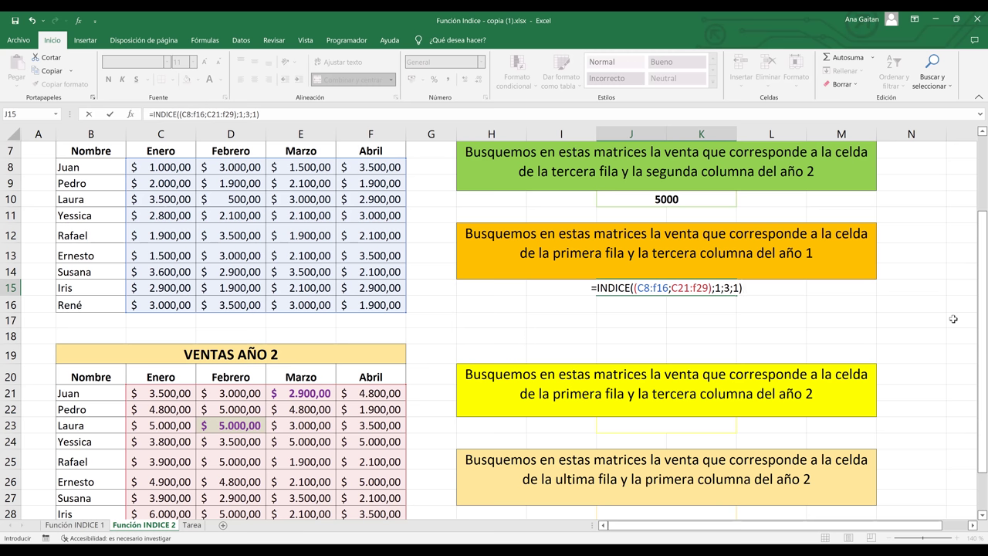
pyautogui.press('Return')
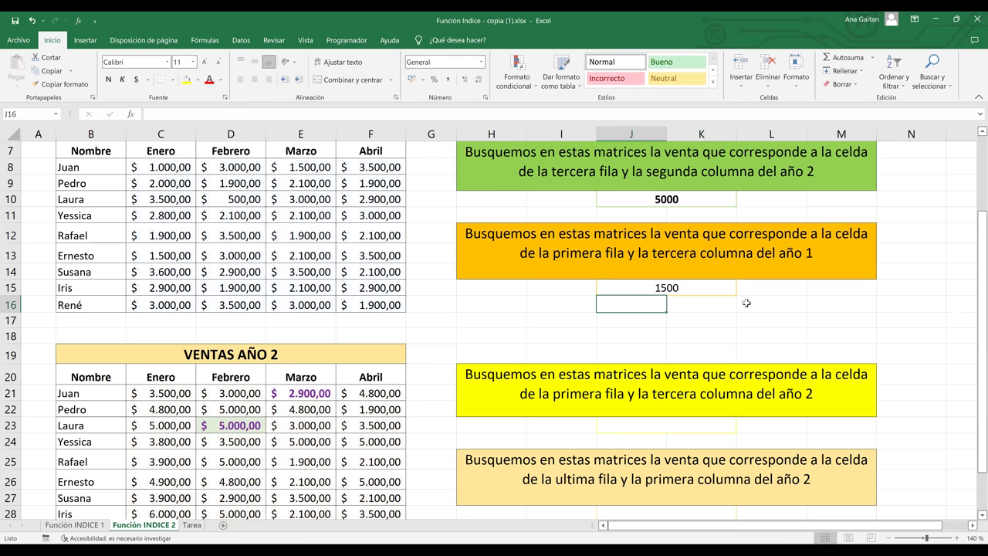
# - Trace the J15 result in the year 1 table by selecting C8:F16 together with row 8 and column E
pyautogui.click(667, 285)
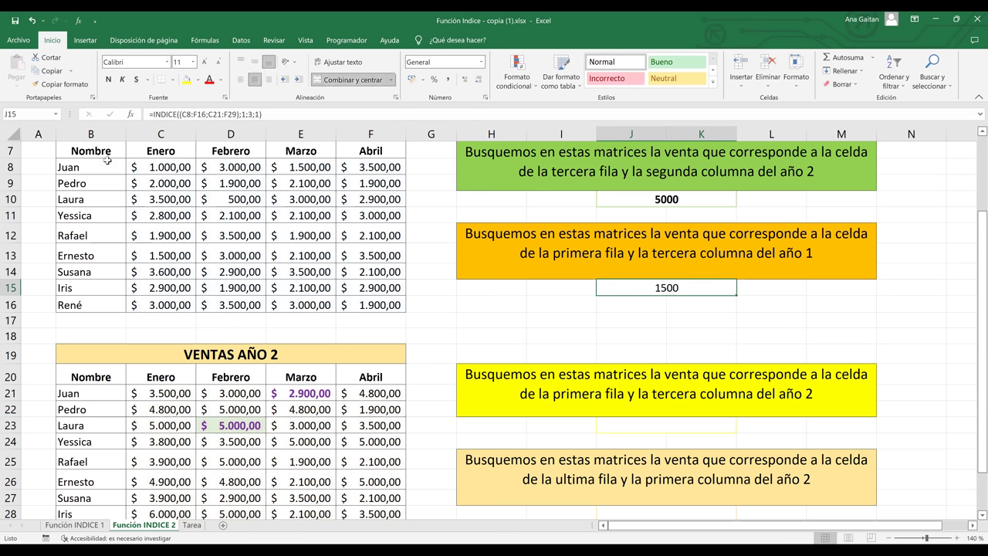
pyautogui.click(149, 169)
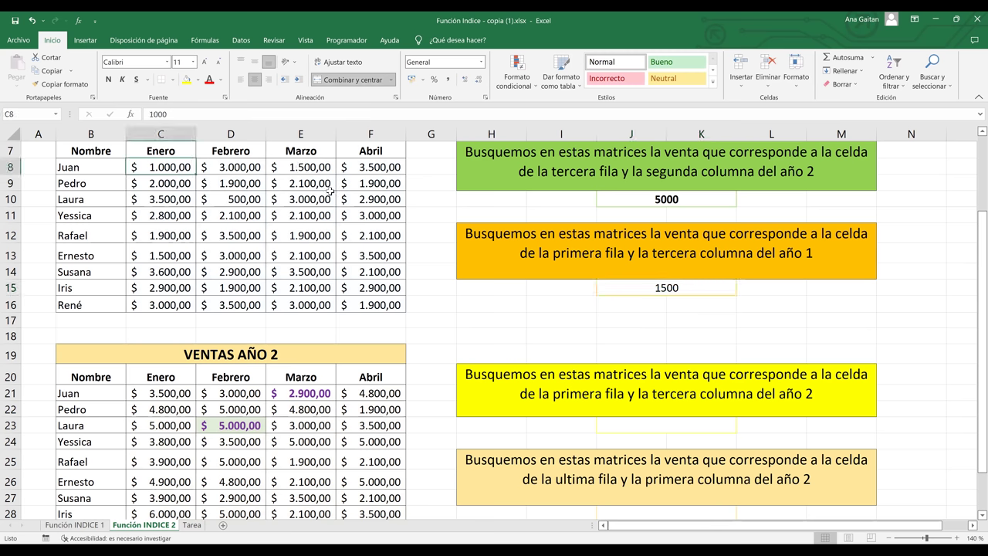
pyautogui.keyDown('shift'); pyautogui.click(382, 307); pyautogui.keyUp('shift')
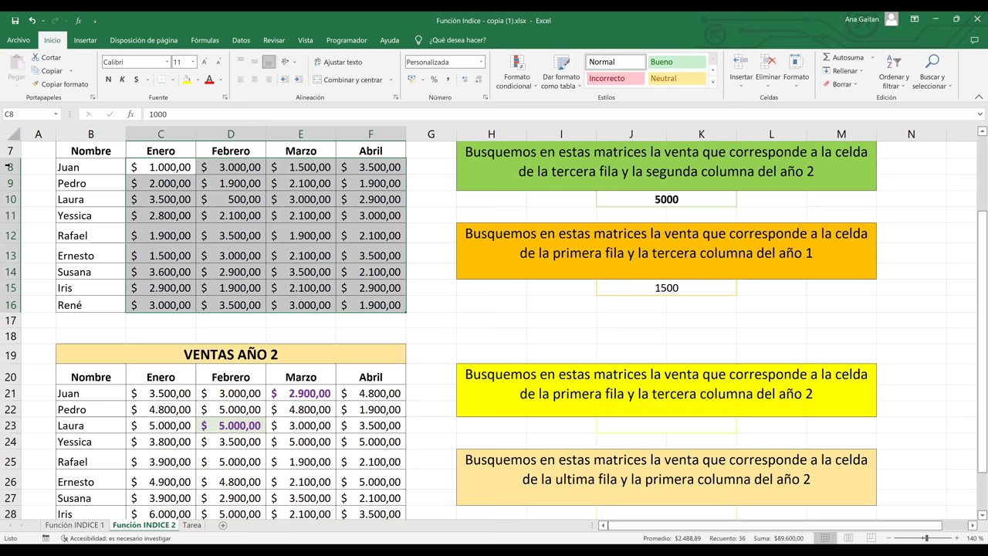
pyautogui.keyDown('ctrl'); pyautogui.click(9, 166); pyautogui.keyUp('ctrl')
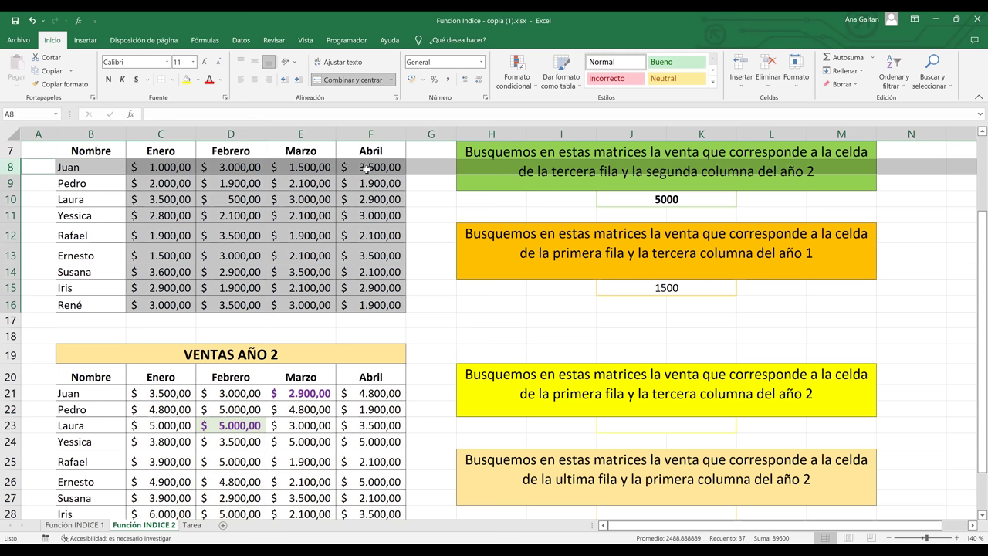
pyautogui.keyDown('ctrl'); pyautogui.click(306, 132); pyautogui.keyUp('ctrl')
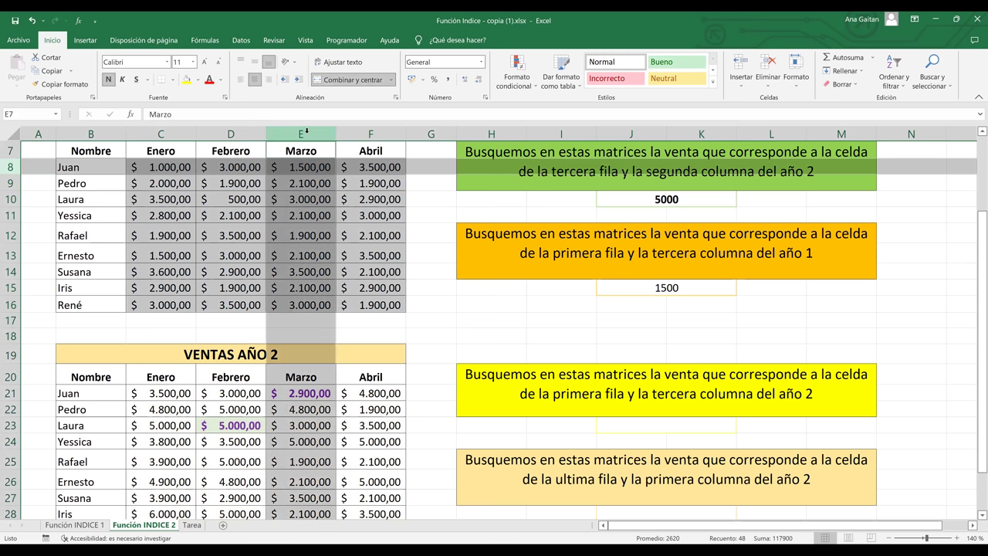
# - Fill the year 1 March sale in E8 with yellow and compare it with the J15 result
pyautogui.click(294, 169)
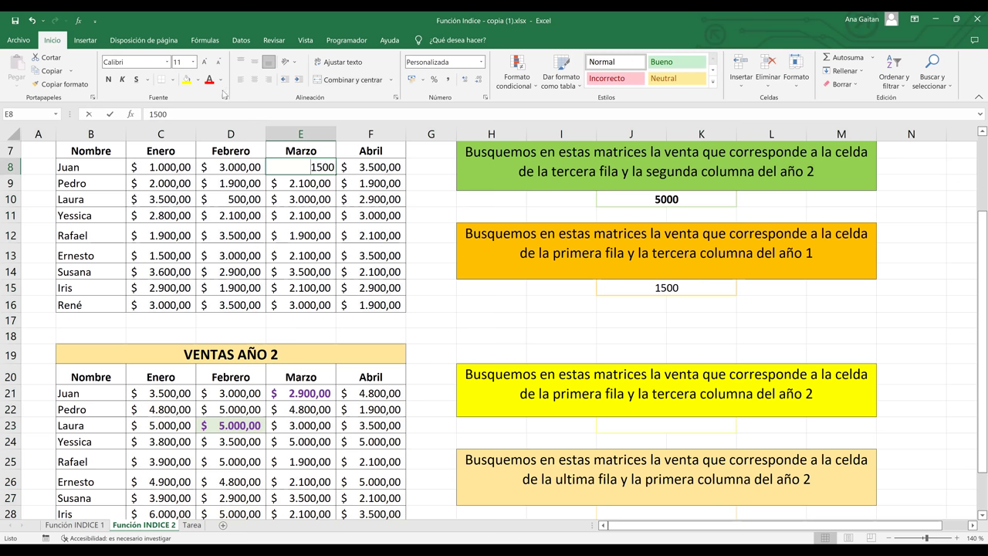
pyautogui.click(186, 80)
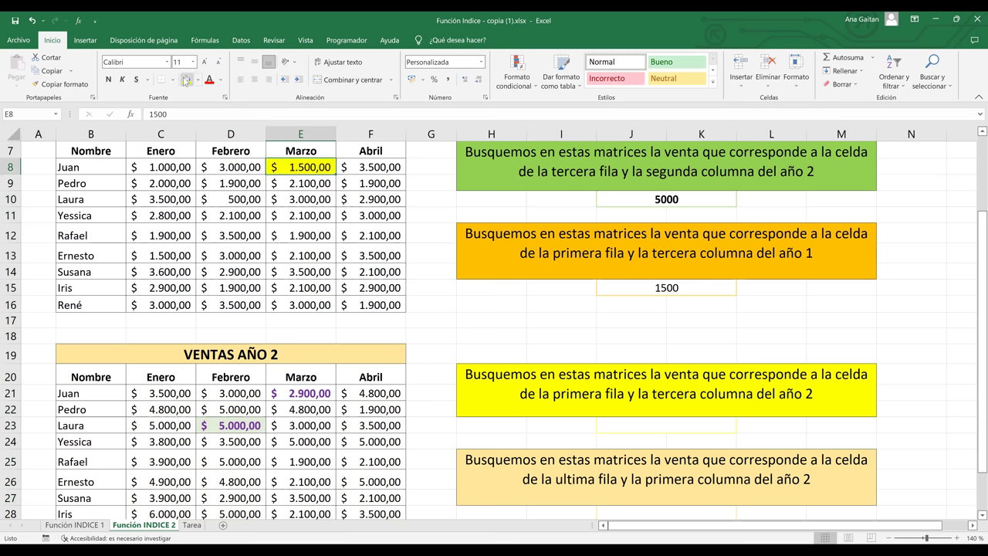
pyautogui.click(702, 284)
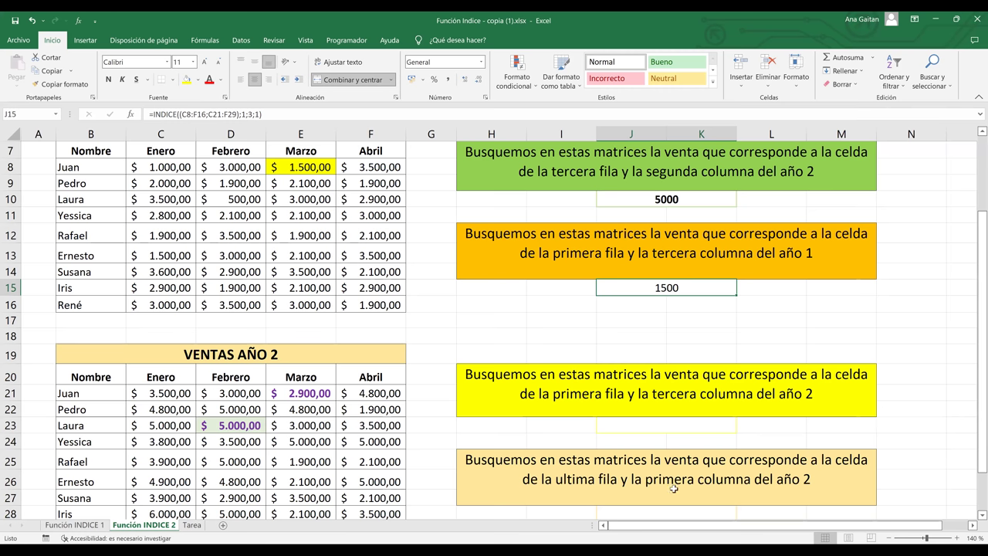
# - Start an INDICE formula in J28 and open a reference group with the year 1 values C8:F16 as its first area
pyautogui.press('Down')
pyautogui.press('Down')
pyautogui.press('Down')
pyautogui.press('Down')
pyautogui.press('Down')
pyautogui.press('Down')
pyautogui.press('Down')
pyautogui.press('Down')
pyautogui.press('Down')
pyautogui.press('Down')
pyautogui.press('Down')
pyautogui.press('Down')
pyautogui.press('Down')
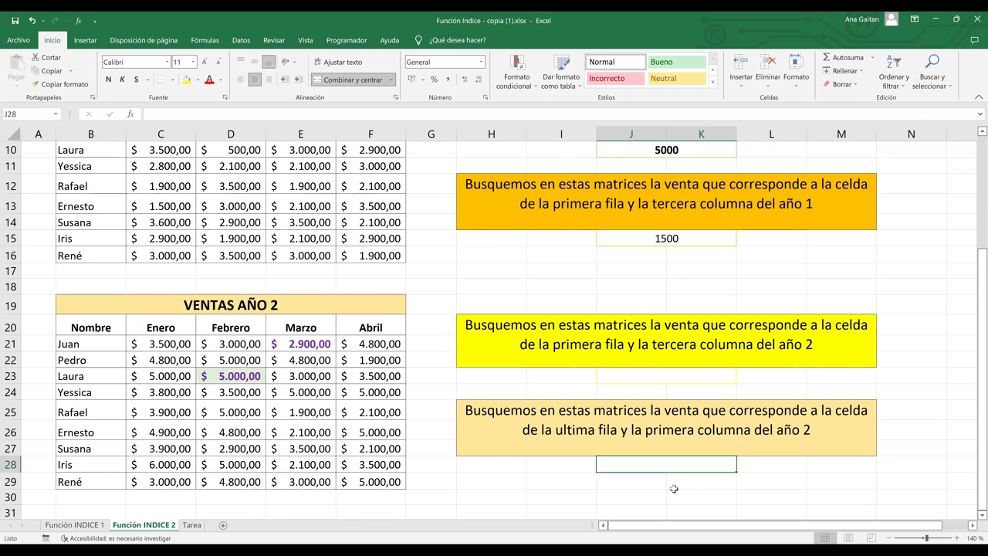
pyautogui.write('=')
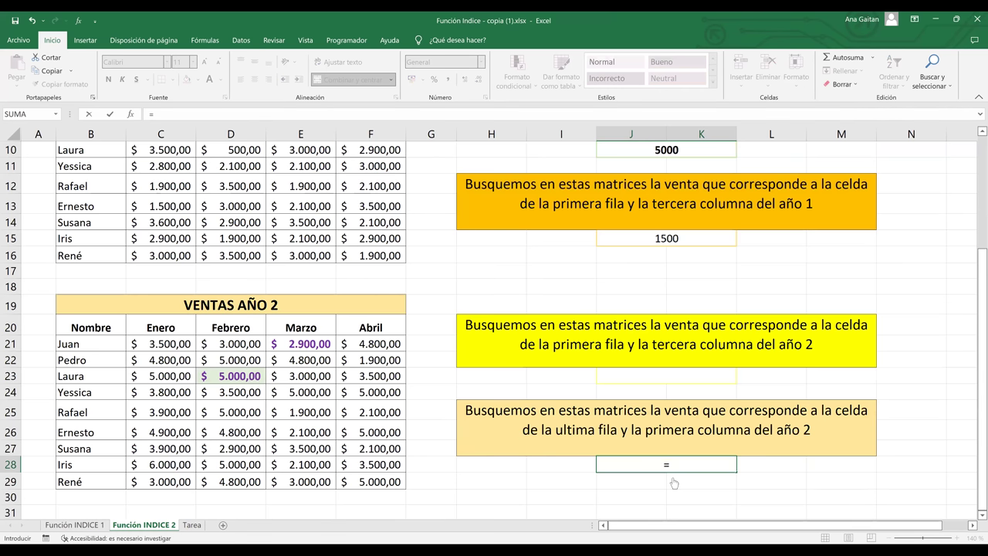
pyautogui.write('INDICE(')
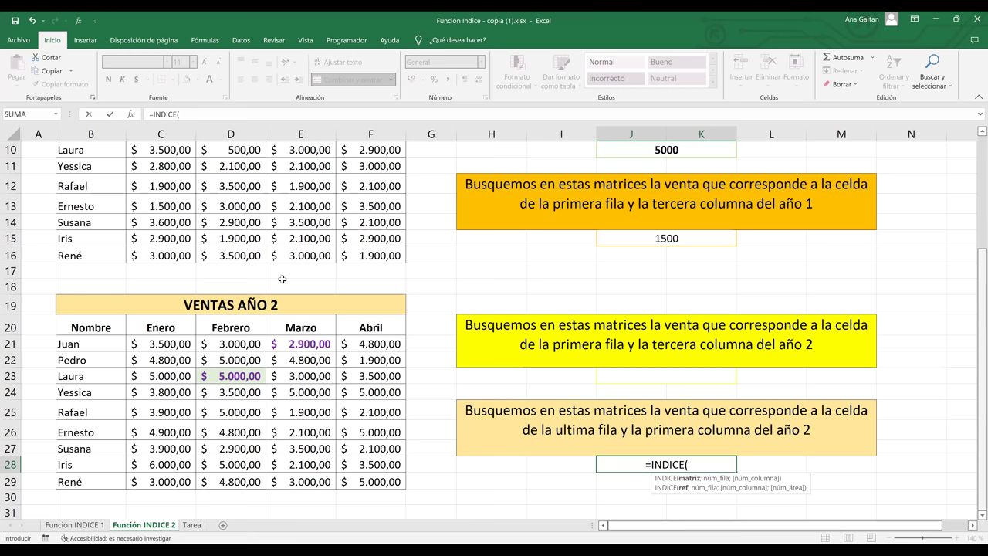
pyautogui.scroll(2, 352, 320)
pyautogui.write('C8')
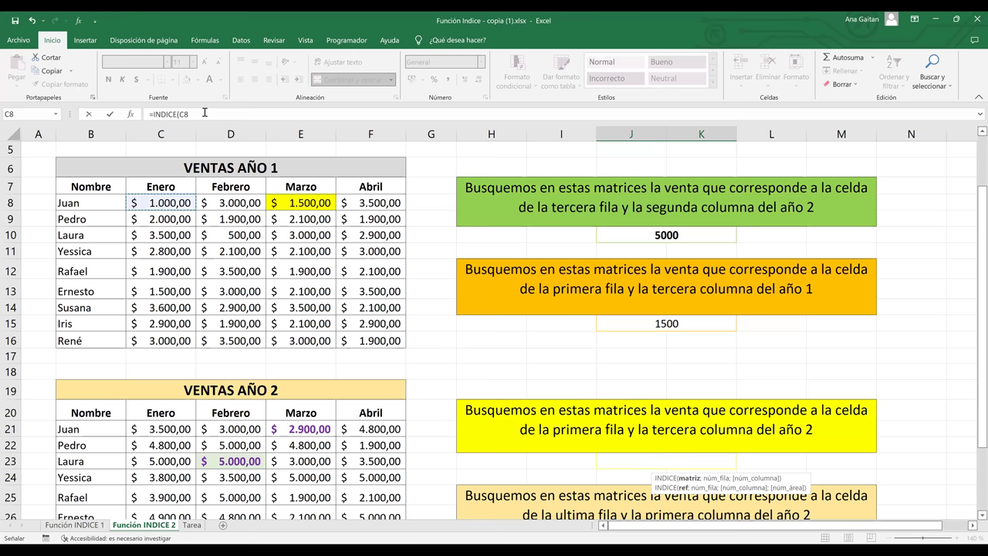
pyautogui.press('BackSpace')
pyautogui.press('BackSpace')
pyautogui.write(')C8:F16')
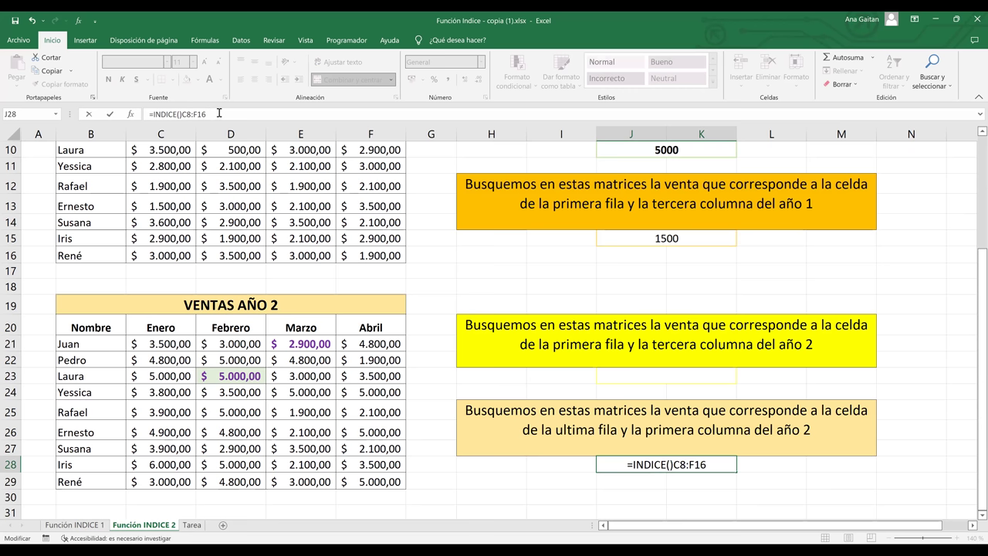
pyautogui.press('BackSpace')
pyautogui.write('(')
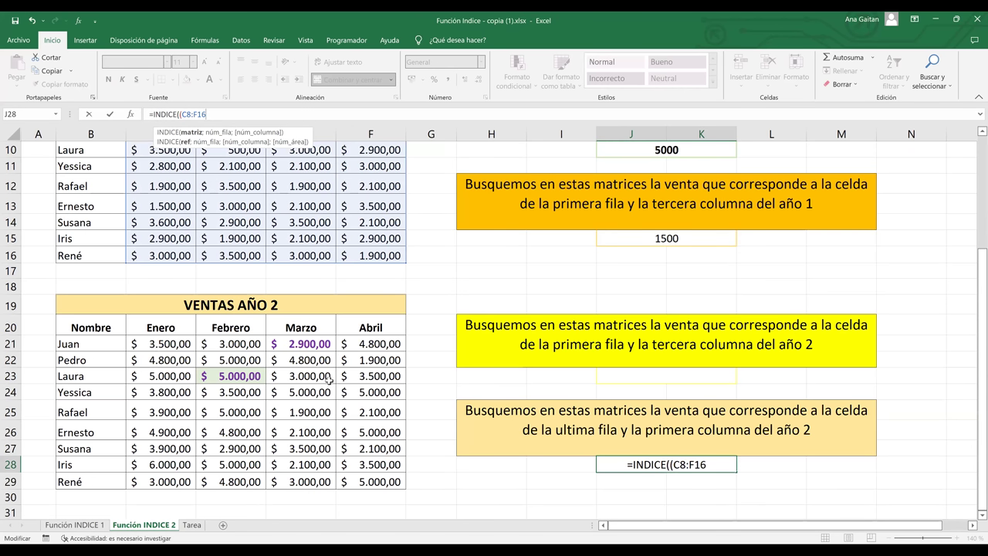
# - Add the VENTAS AÑO 2 values, C21:F29, as the second area of the J28 formula and close the reference group
pyautogui.write(';')
pyautogui.moveTo(161, 343); pyautogui.dragTo(303, 392)
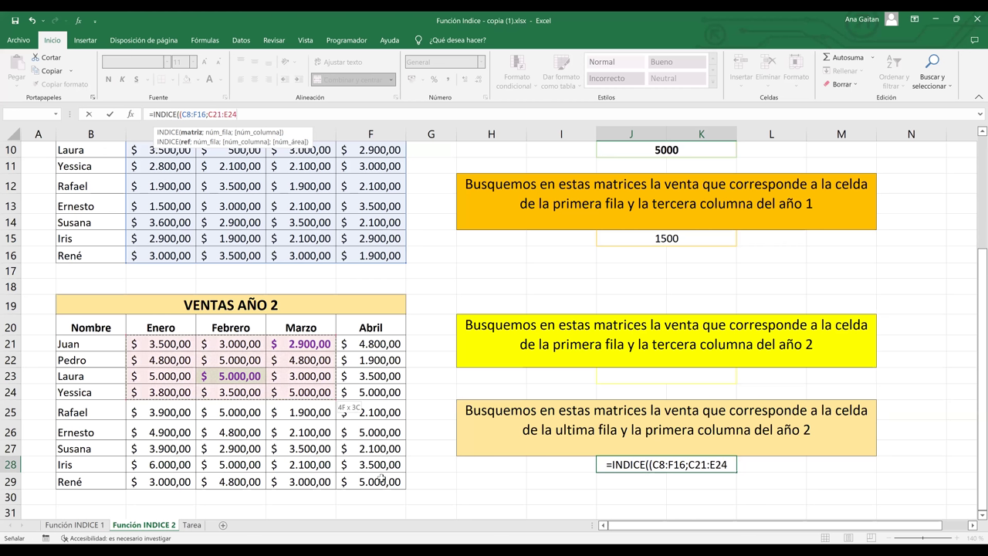
pyautogui.moveTo(381, 478); pyautogui.dragTo(381, 478)
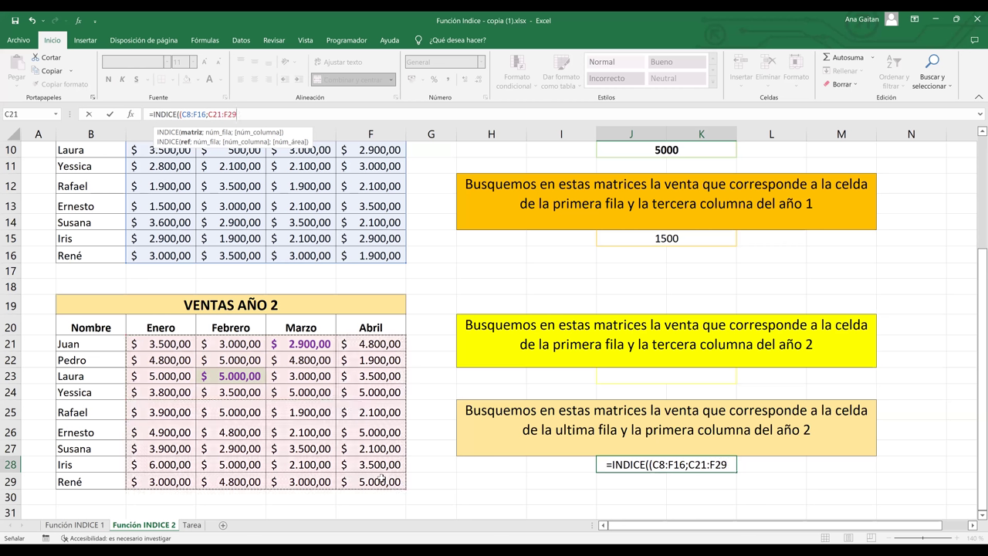
pyautogui.write(')')
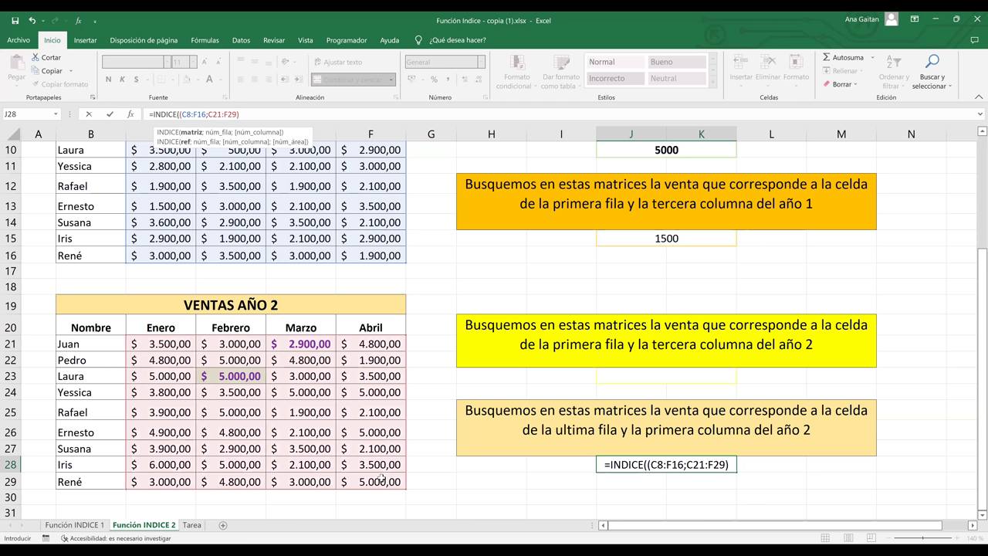
# - Complete the INDICE formula in J28 with row number 9, column number 1 and area number 2
pyautogui.write(';')
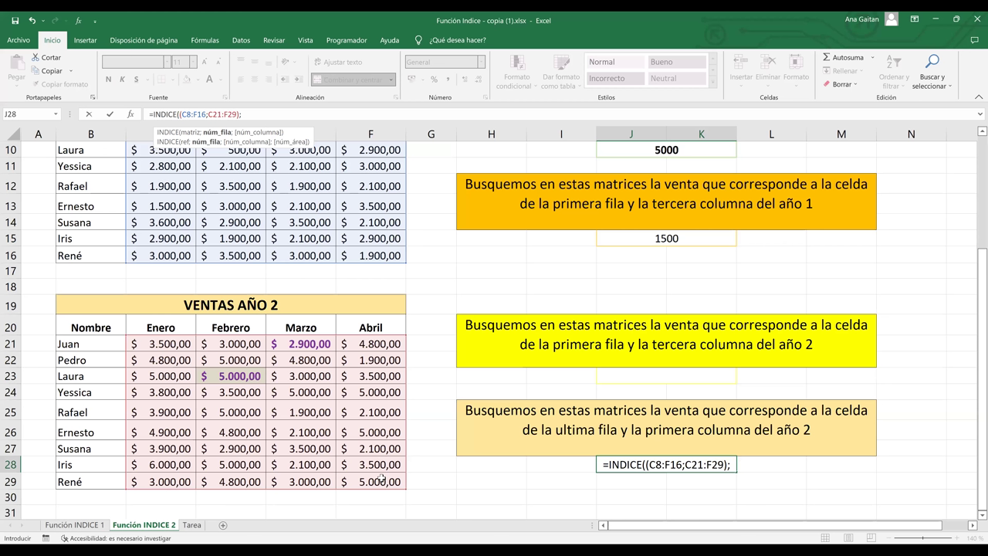
pyautogui.write('9')
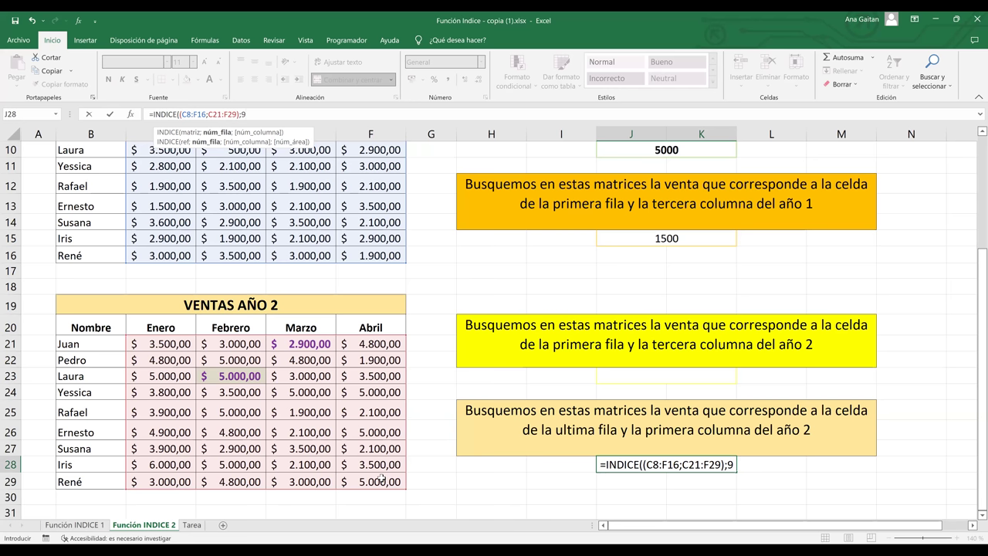
pyautogui.write(';1;')
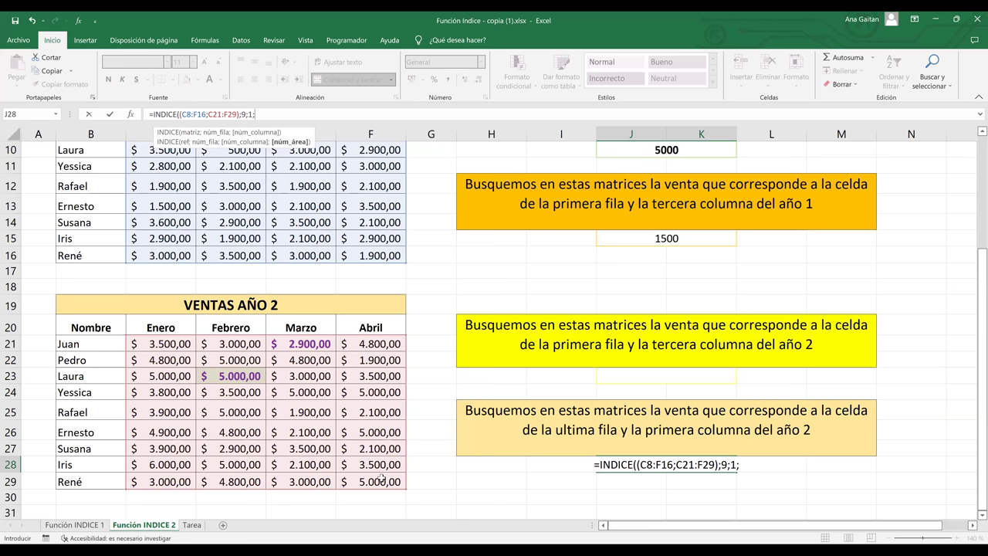
pyautogui.write('2')
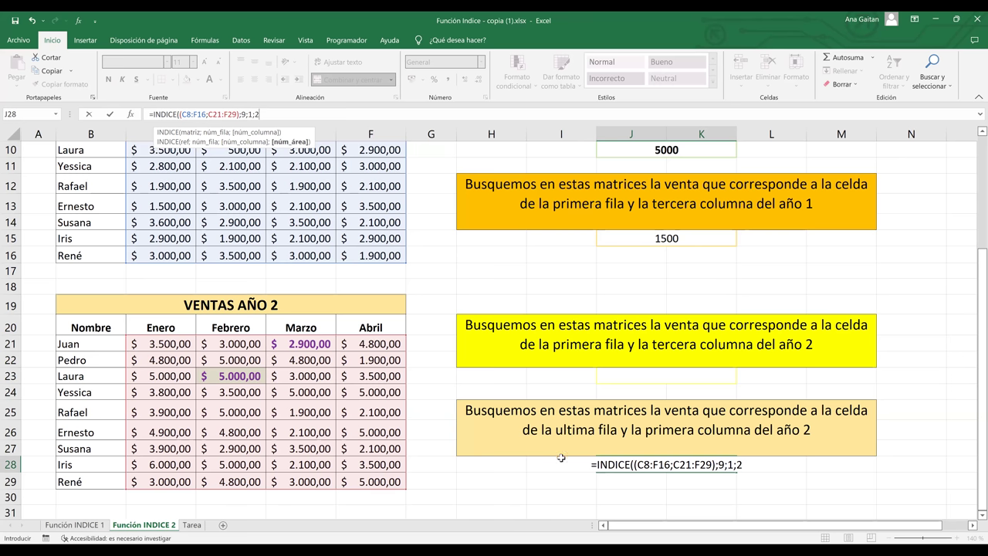
pyautogui.press('Return')
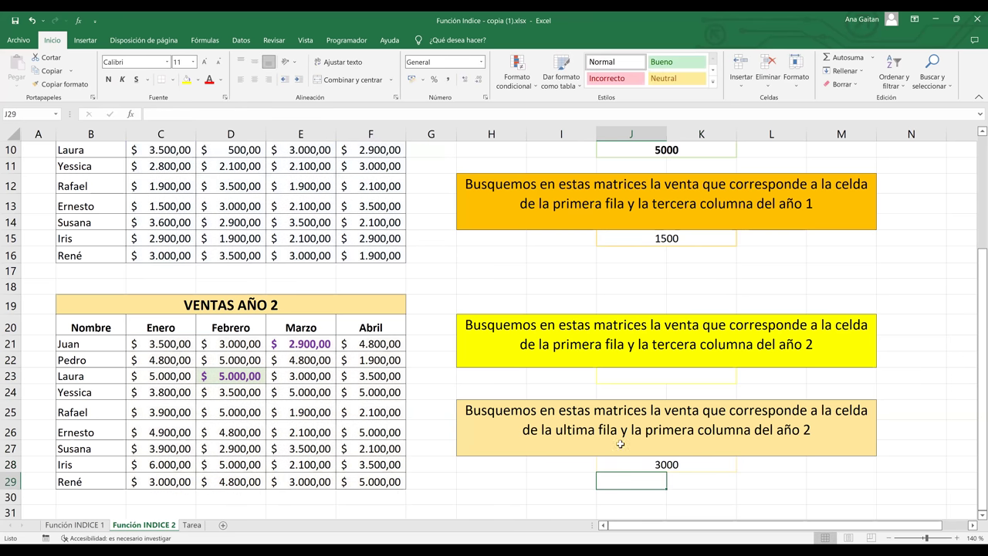
# - Locate the last row's January sale in the year 2 table and fill C29 with yellow
pyautogui.click(8, 480)
pyautogui.click(165, 483)
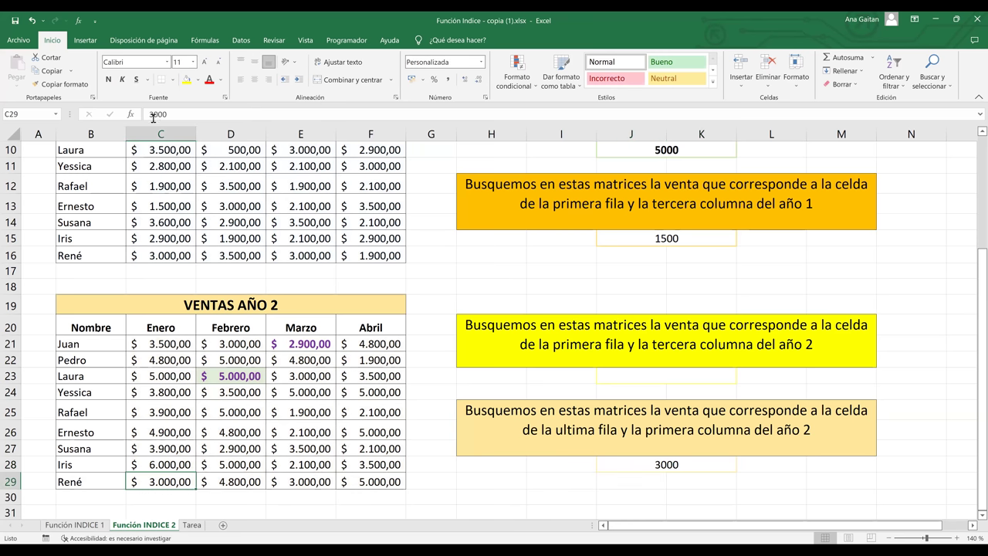
pyautogui.click(186, 80)
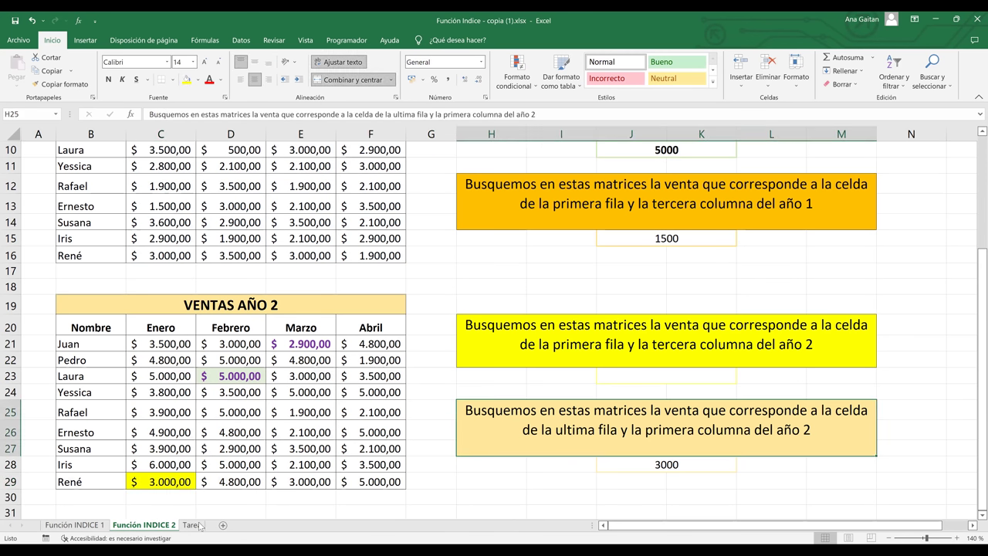
# - On the Tarea sheet, copy the green apple-sales question with its yellow answer cell to C25:G28, below the Limones table
pyautogui.hotkey('ctrl', 'pagedown')
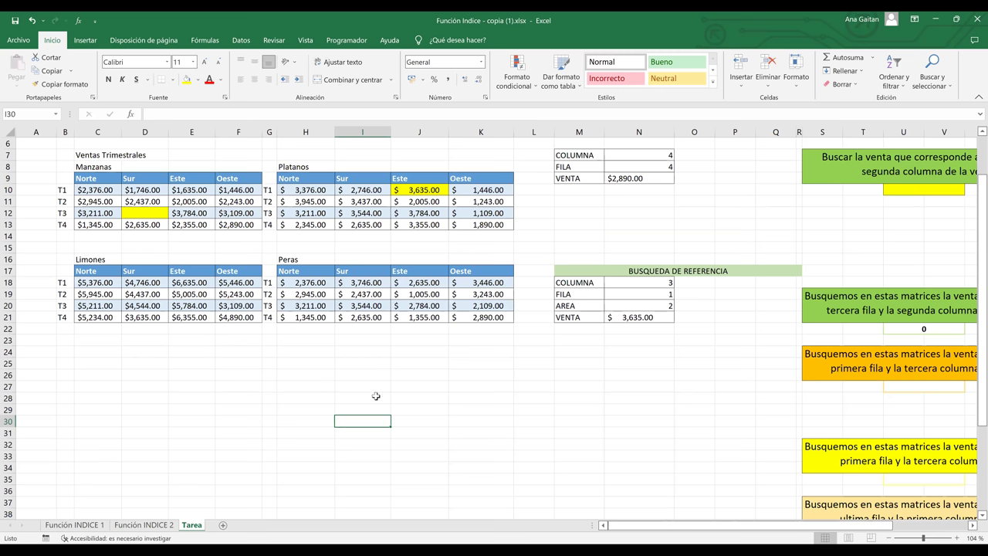
pyautogui.write('Buscar la venta que corresponde a la celda de la tercera fila y la segunda columna de la venta de las manzanas')
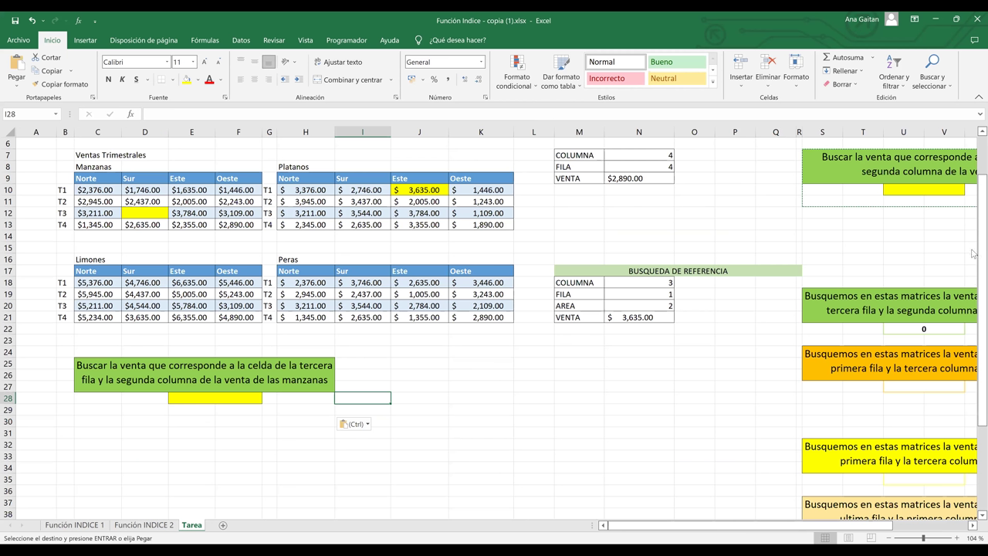
pyautogui.keyDown('ctrl'); pyautogui.scroll(2, 972, 253); pyautogui.keyUp('ctrl')
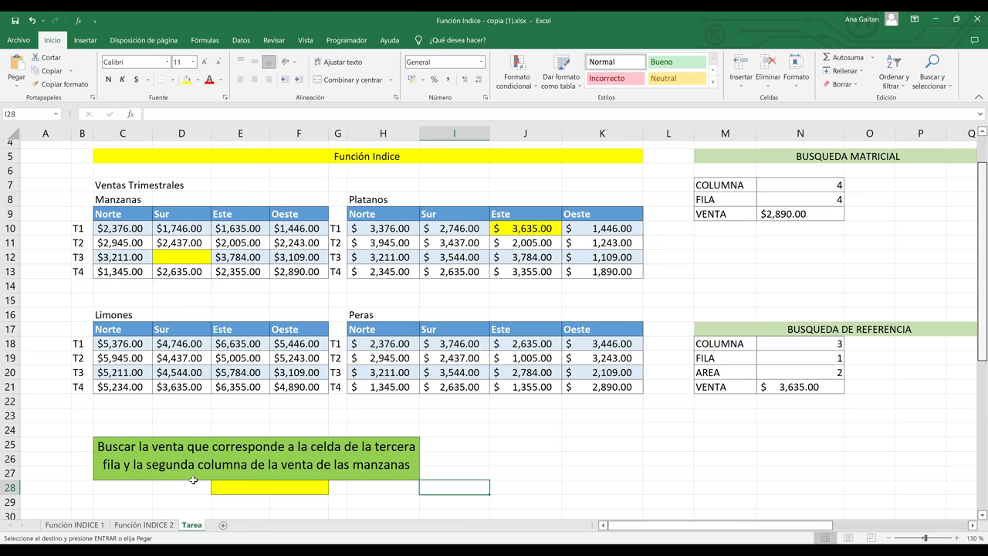
pyautogui.scroll(-1, 179, 480)
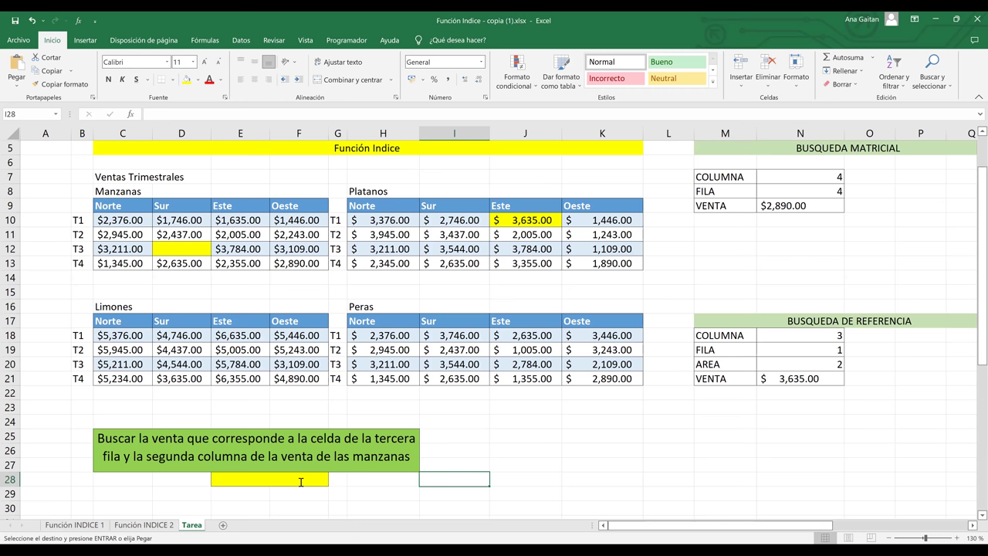
# - Start an INDICE formula in the yellow answer cell E28 and open a reference group with the manzanas range as first area
pyautogui.click(300, 479)
pyautogui.write('=ind')
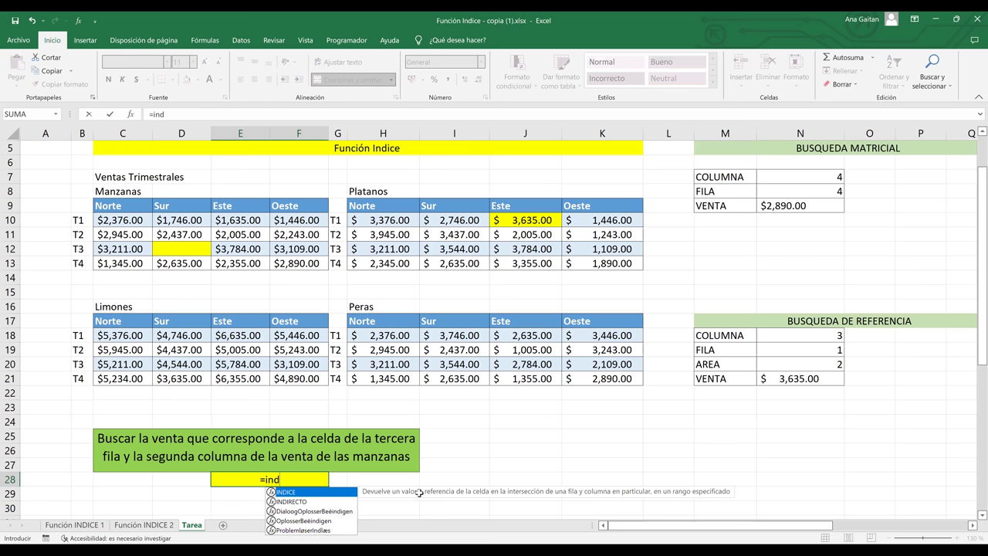
pyautogui.press('Tab')
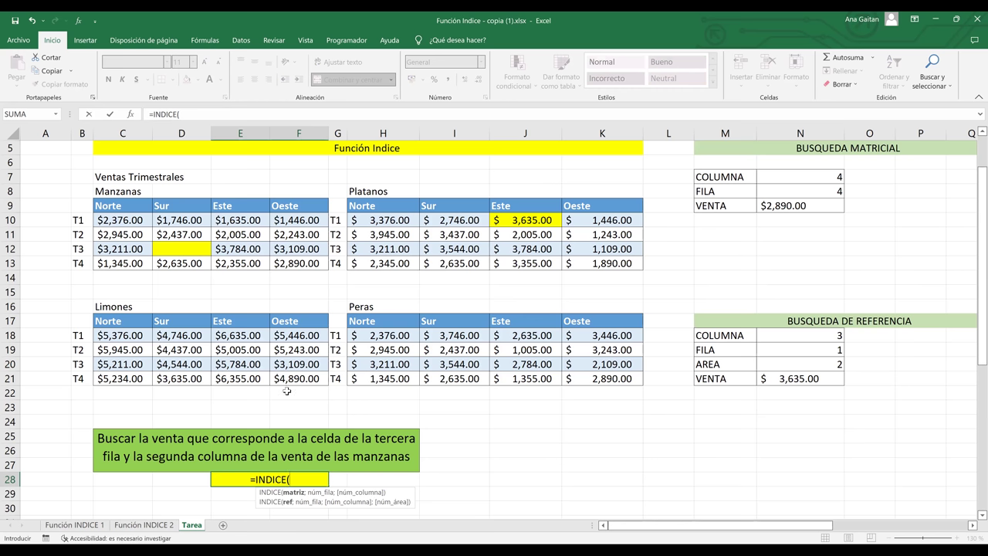
pyautogui.write('(C10')
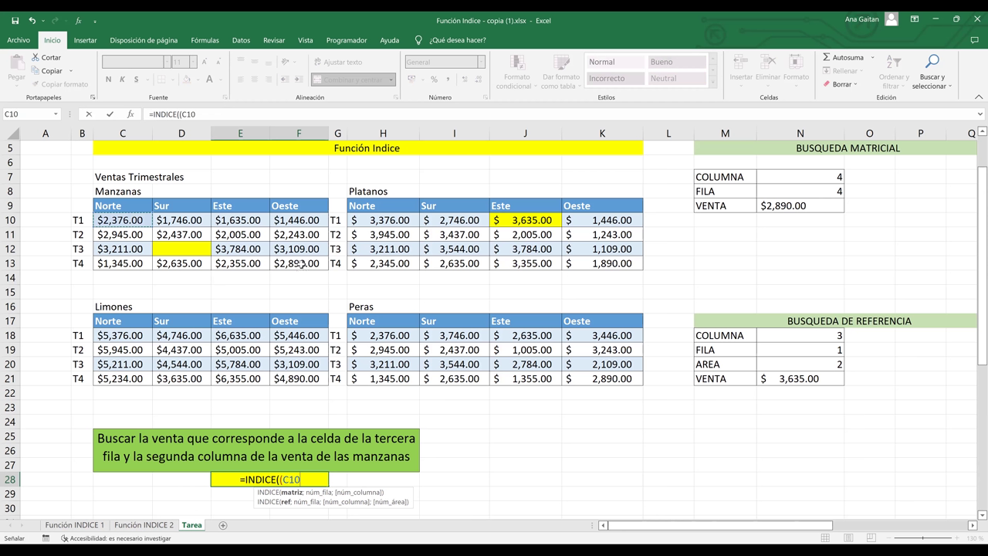
pyautogui.moveTo(300, 263); pyautogui.dragTo(300, 263)
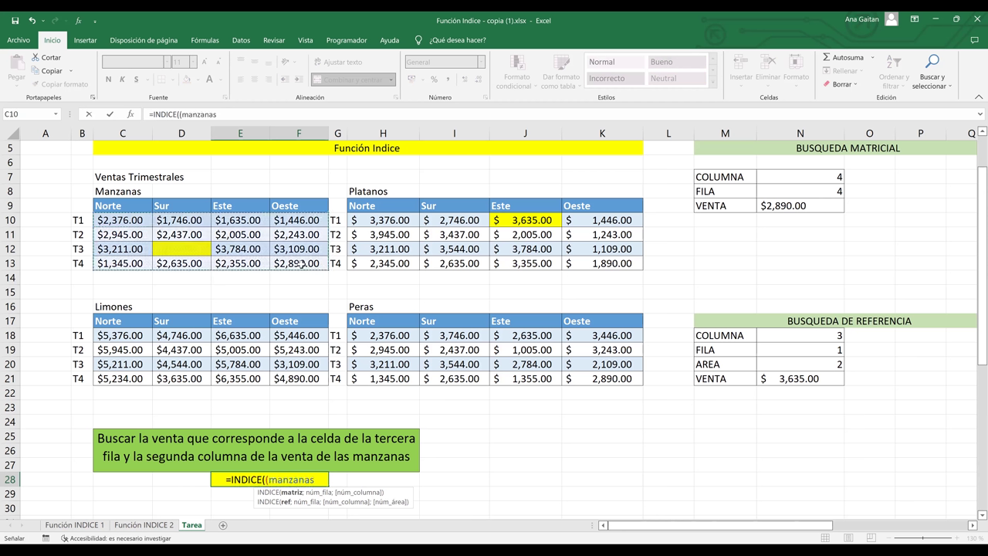
# - Add the platanos, limones and peras ranges as the second, third and fourth areas of the E28 formula and close the reference group
pyautogui.write(';')
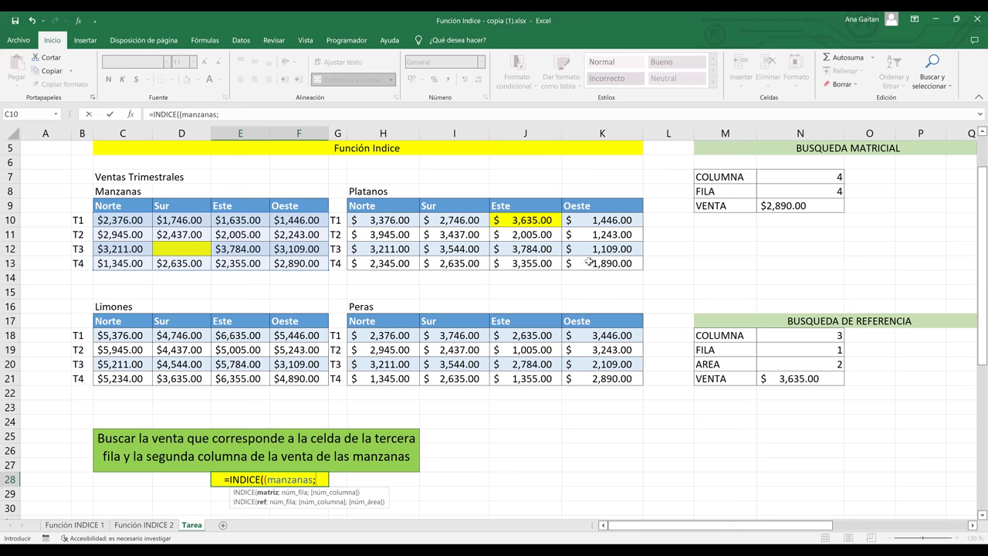
pyautogui.moveTo(384, 220); pyautogui.dragTo(588, 262)
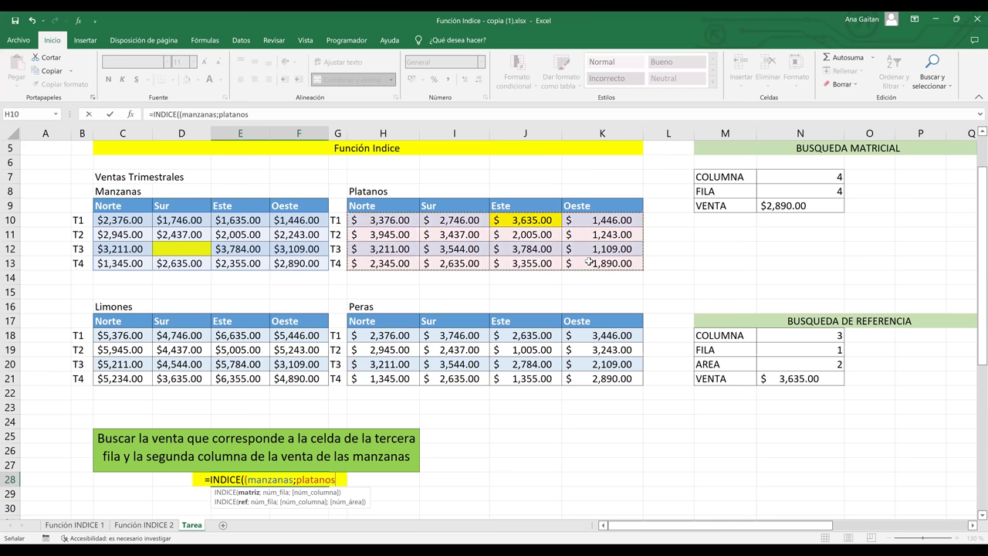
pyautogui.write(';')
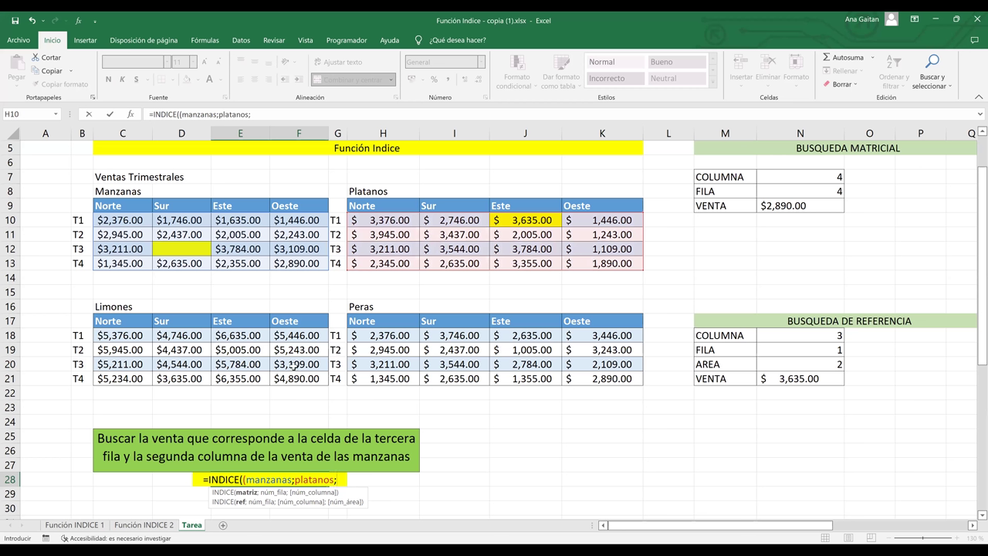
pyautogui.click(120, 335)
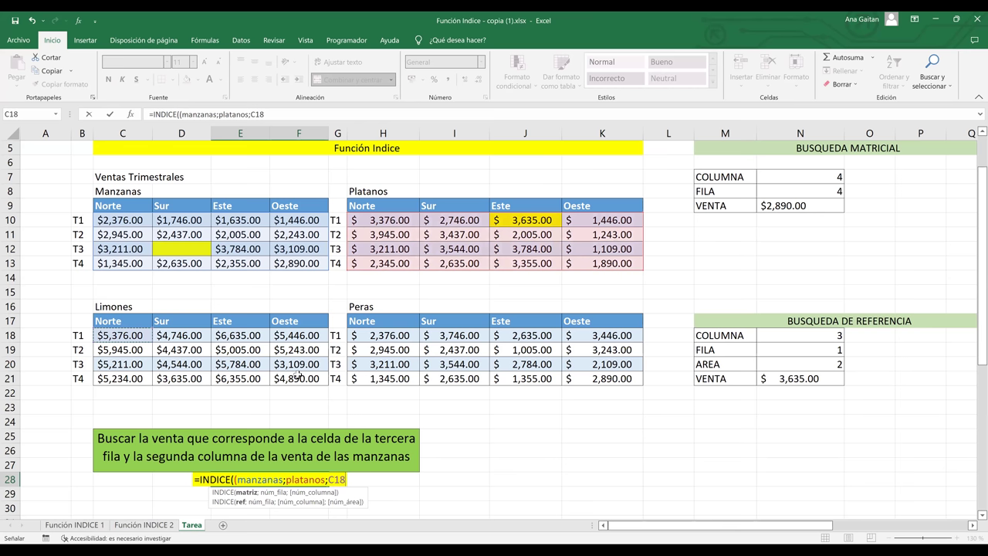
pyautogui.moveTo(298, 376); pyautogui.dragTo(298, 376)
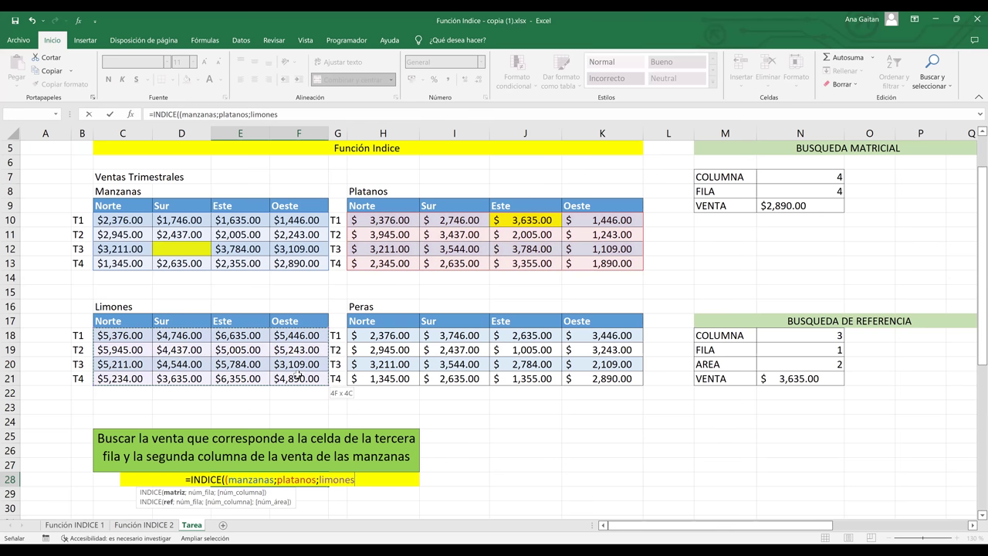
pyautogui.write(';')
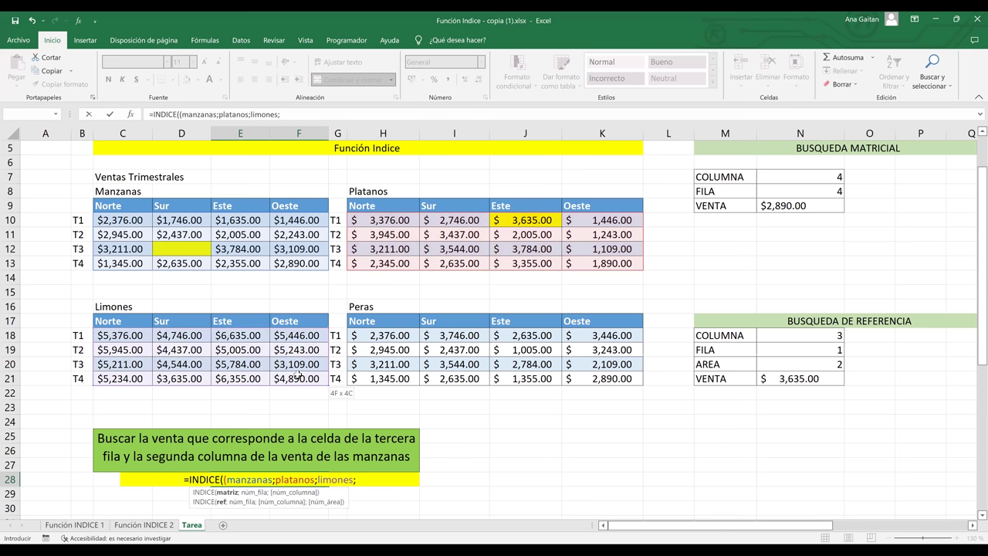
pyautogui.write('peras')
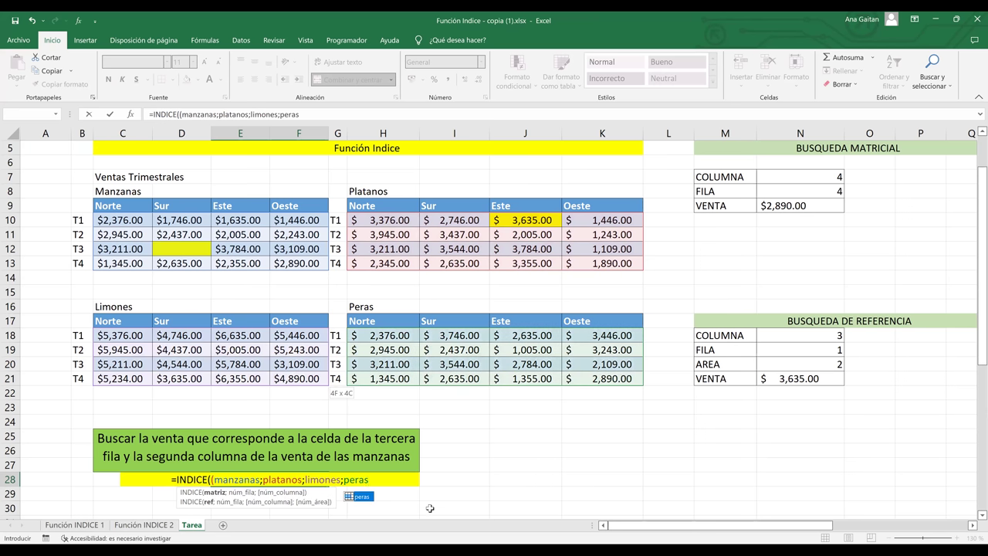
pyautogui.write(')')
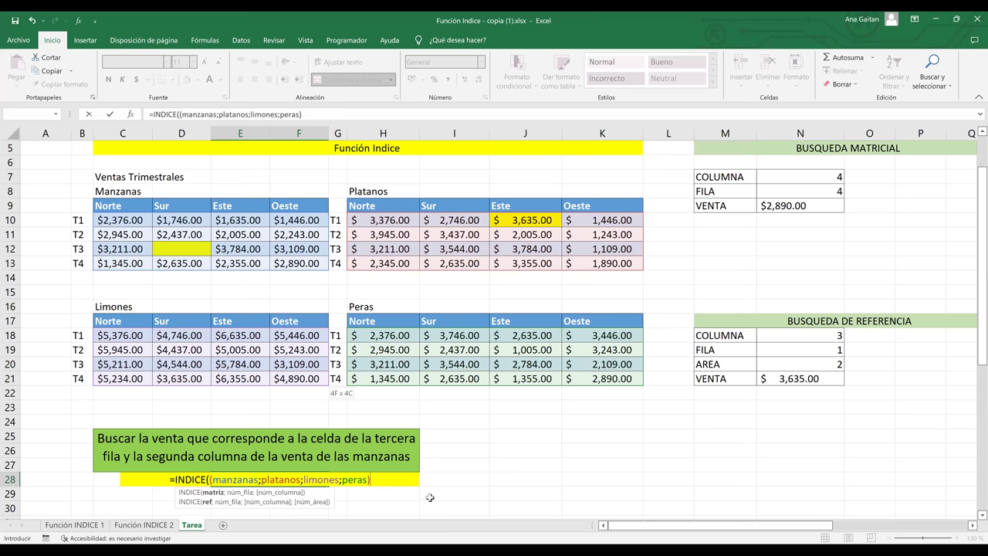
# - Complete the E28 INDICE formula with row 3, column 2 and area 1, and check its result against the yellow Manzanas cell D12
pyautogui.write(';')
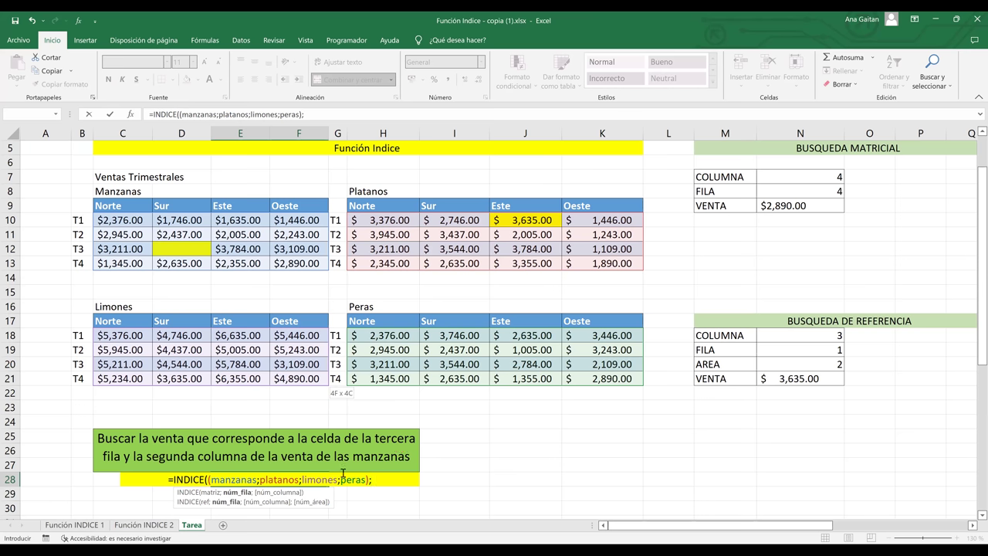
pyautogui.write('3;')
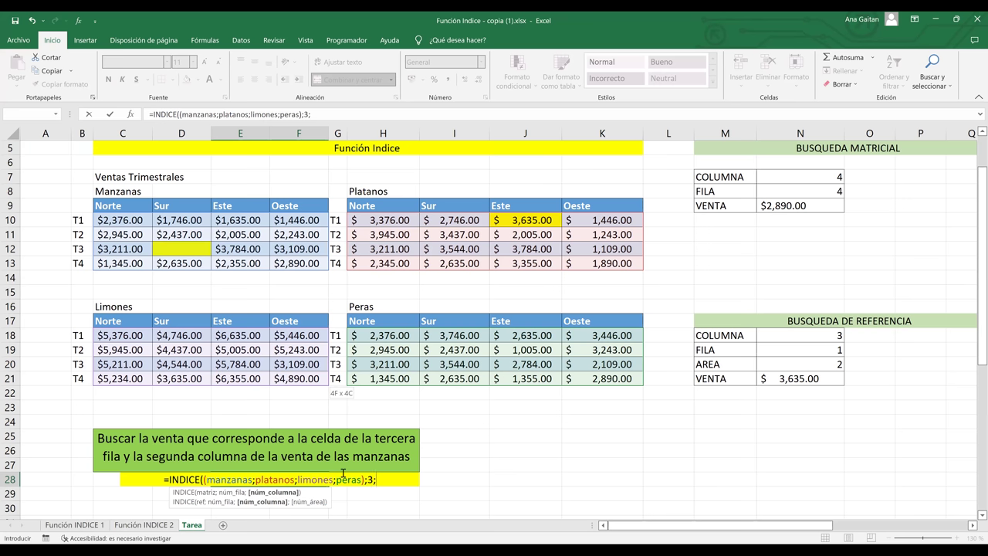
pyautogui.write('2')
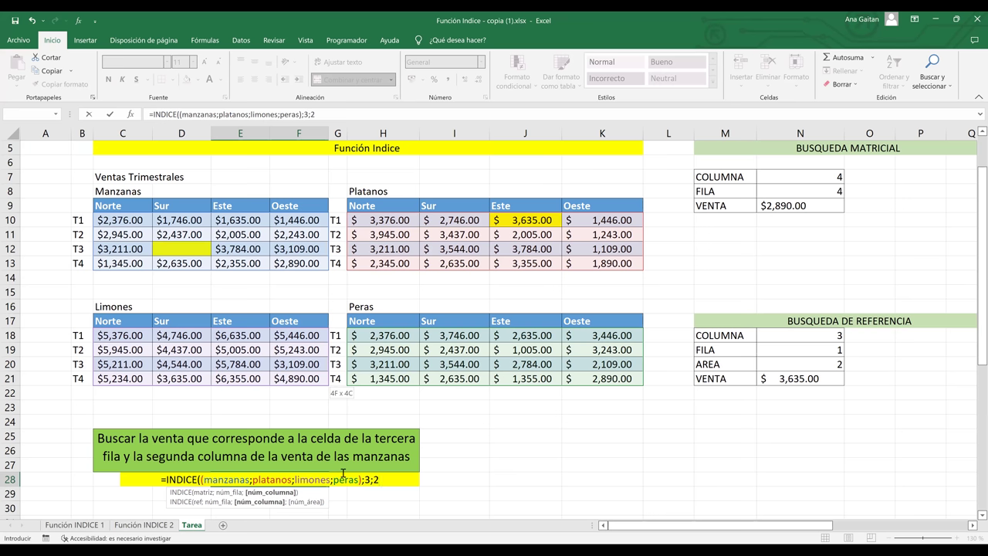
pyautogui.write(';1)')
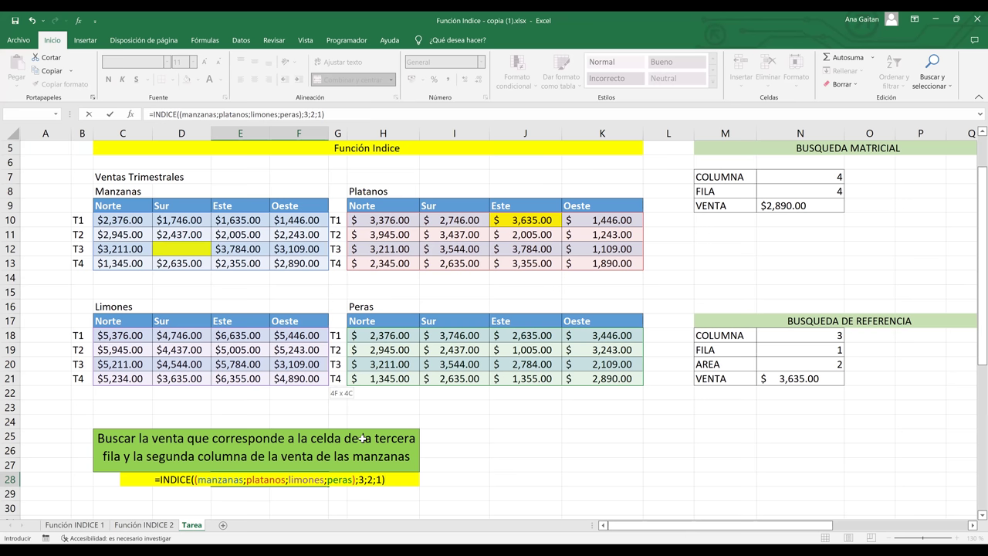
pyautogui.press('Return')
pyautogui.click(306, 480)
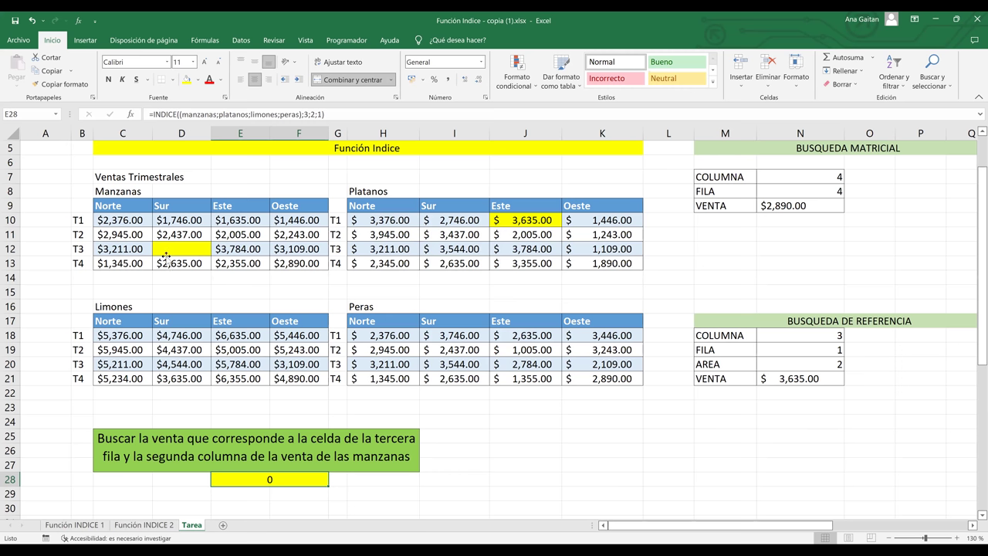
pyautogui.doubleClick(293, 480)
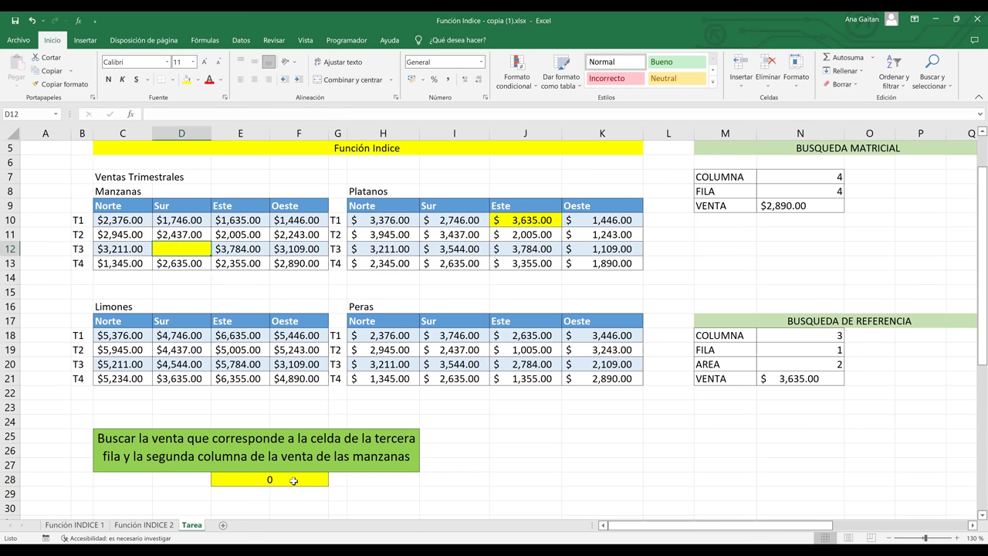
pyautogui.click(293, 480)
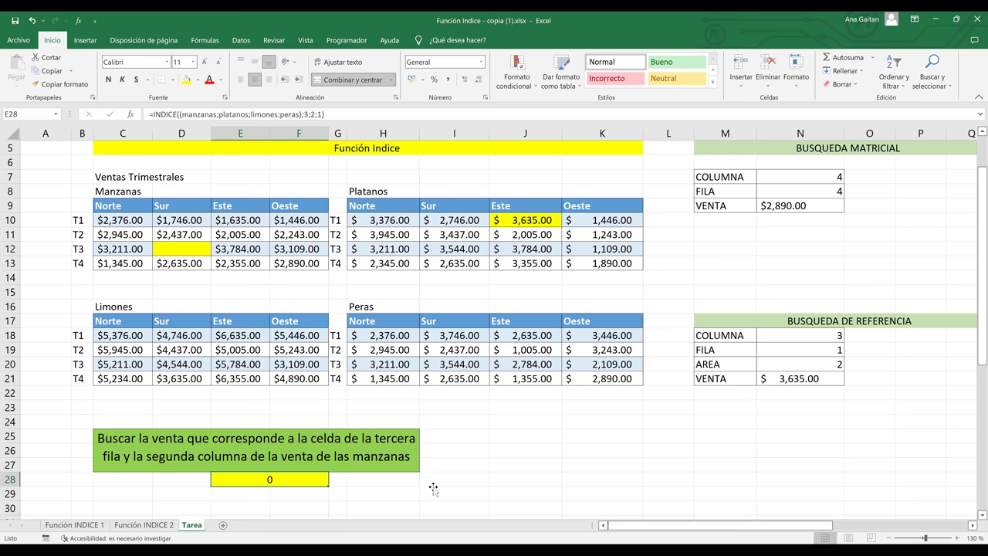
pyautogui.click(434, 489)
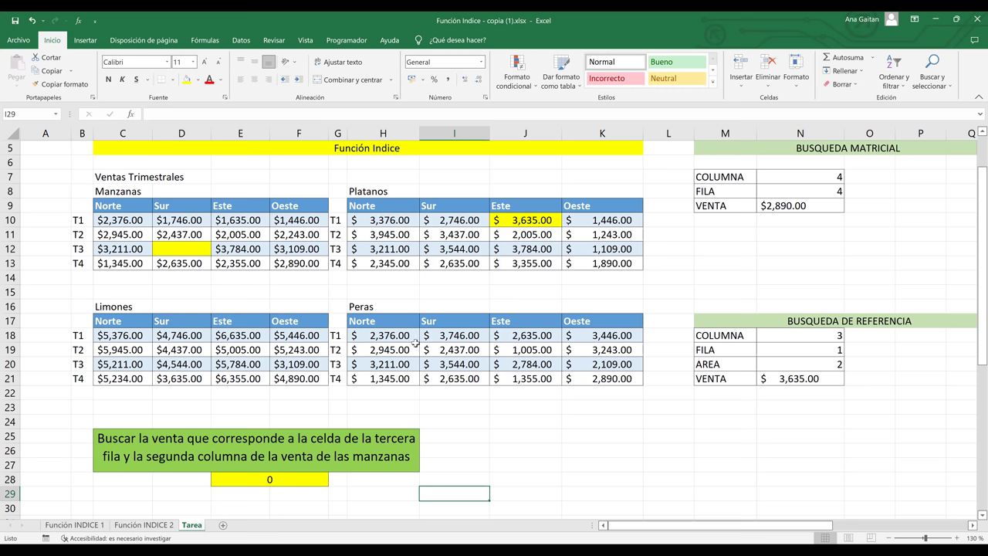
pyautogui.click(241, 265)
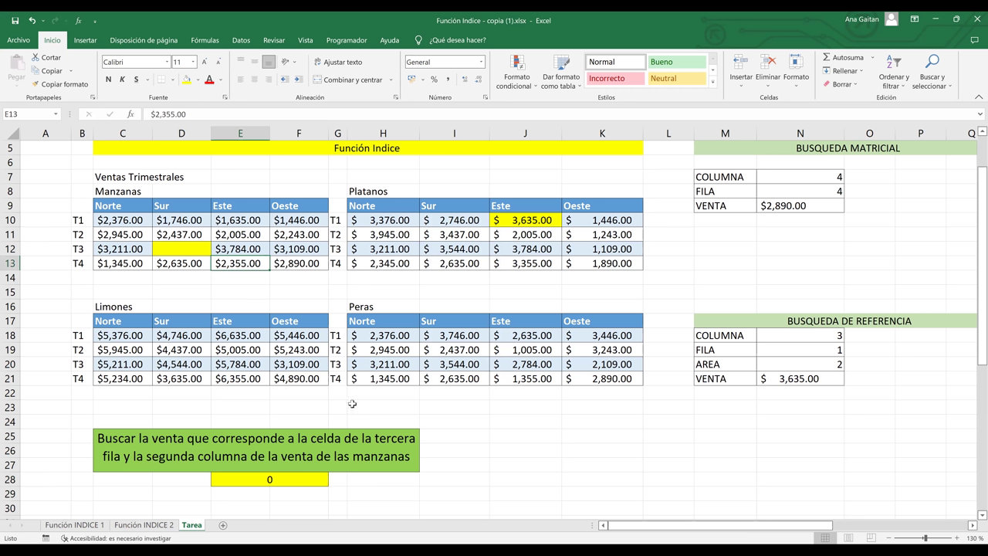